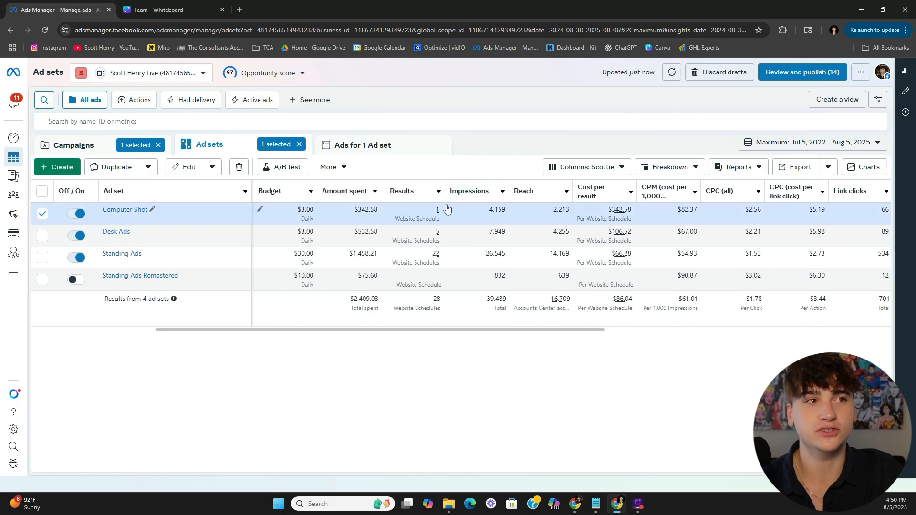
- Switch to the Team - Whiteboard tab with the Opt In to Sales Calls funnel flowchart
left_click(177, 11)
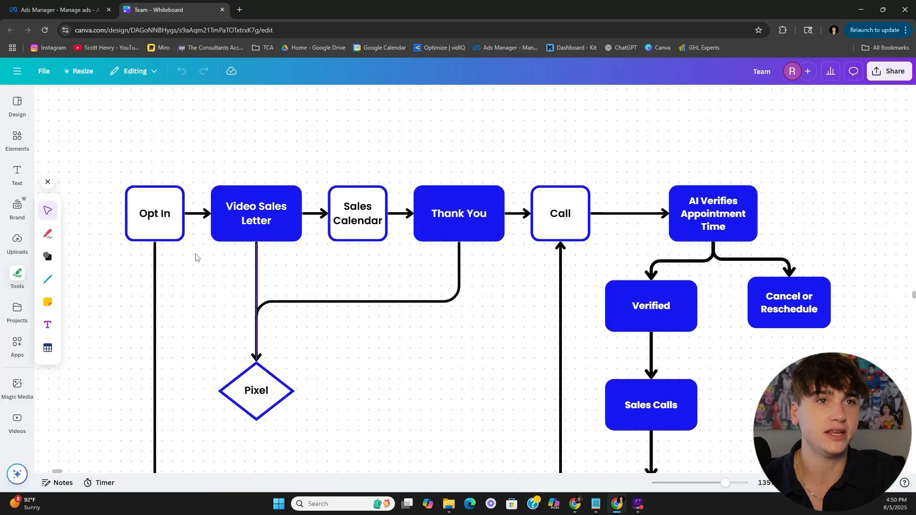
- Scroll through the funnel flowchart's follow-up section and back, then switch to the GoHighLevel window
scroll(212, 262, "down", 7)
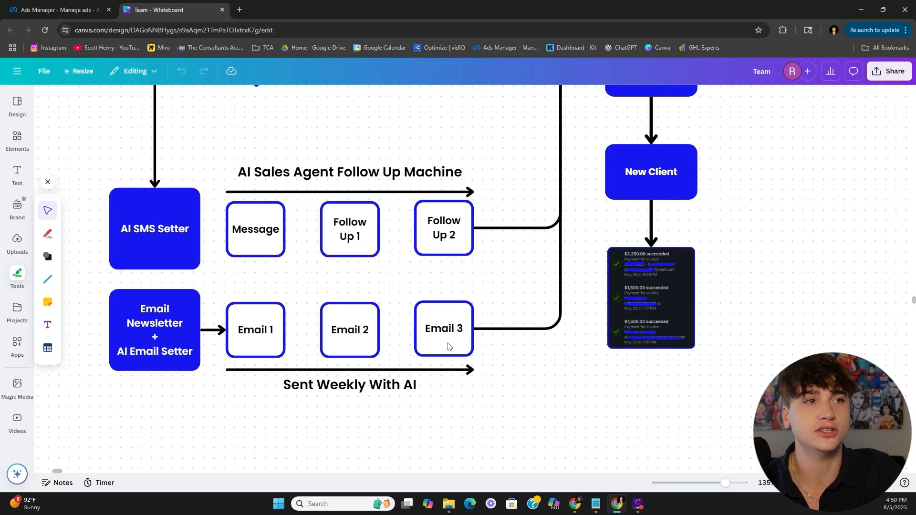
scroll(491, 246, "up", 6)
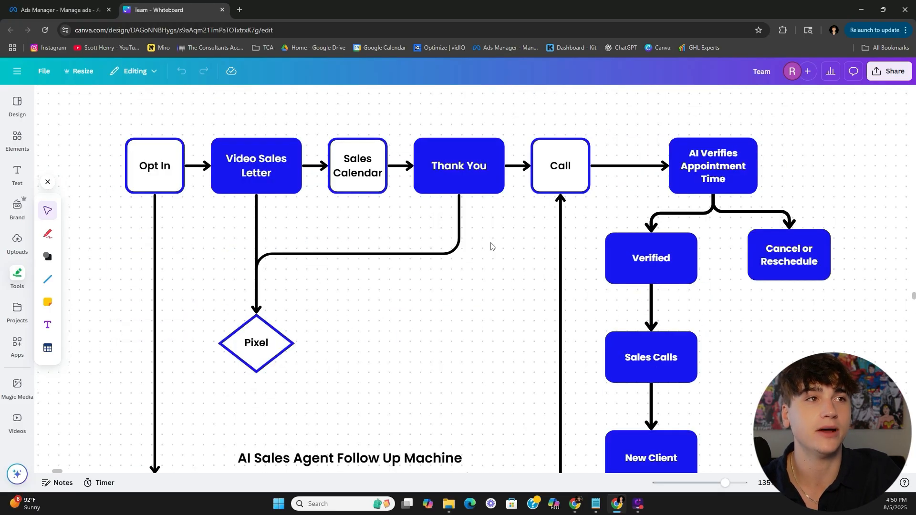
key("alt+Tab")
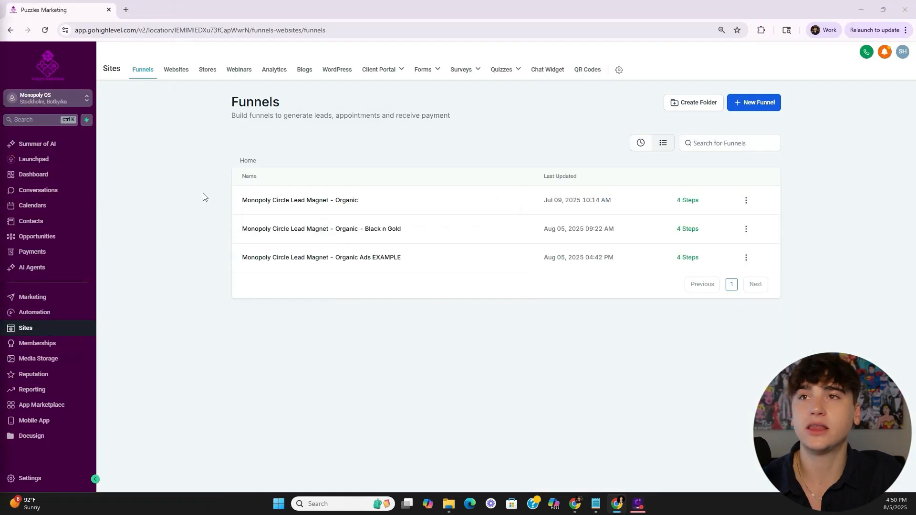
- Look over the Organic Ads EXAMPLE funnel, then edit the Monopoly Circle Lead Magnet - Organic Optin page
left_click(353, 259)
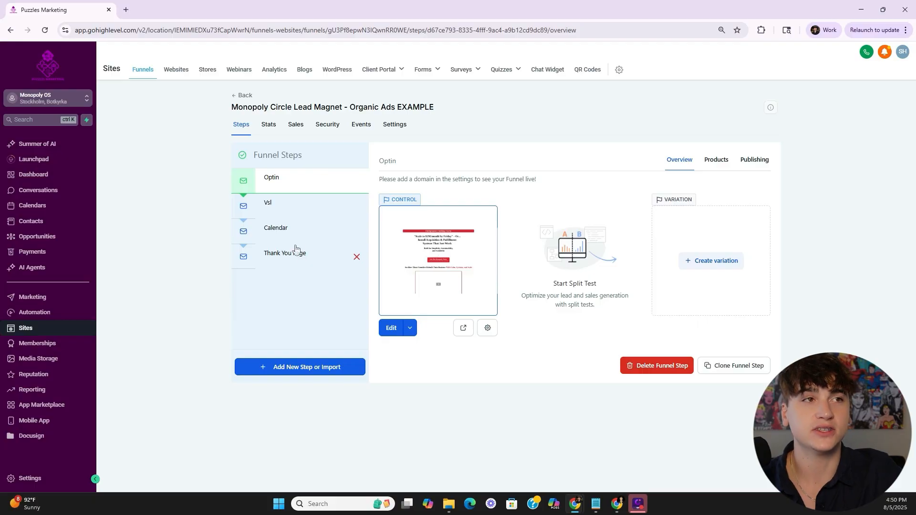
left_click_drag(285, 183, 256, 182)
left_click_drag(295, 237, 272, 231)
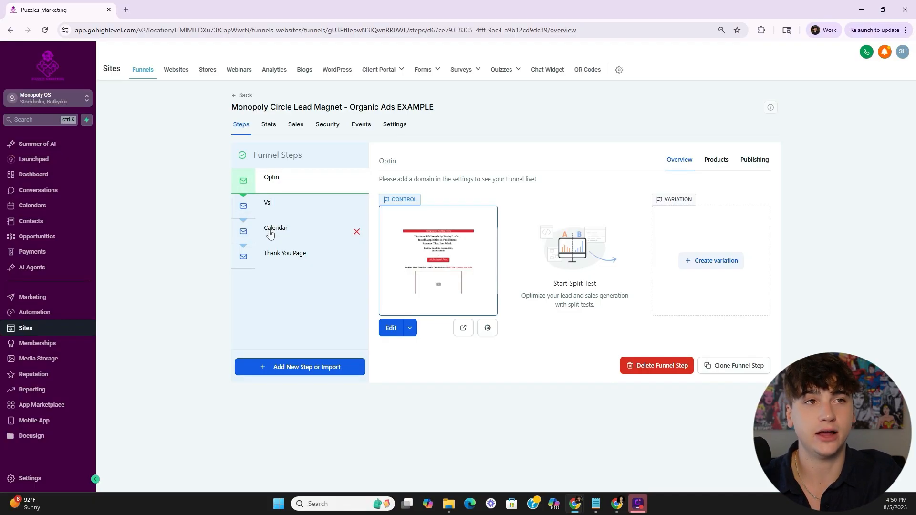
left_click_drag(286, 187, 267, 172)
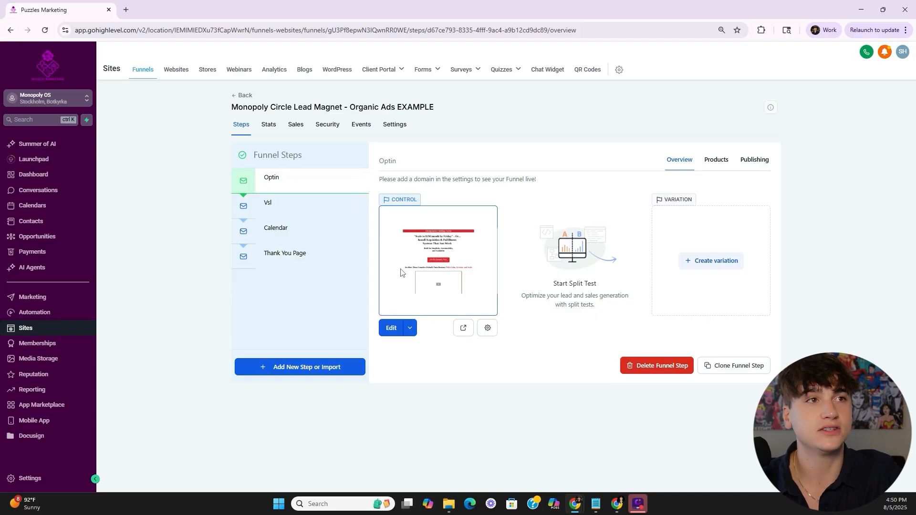
left_click(246, 95)
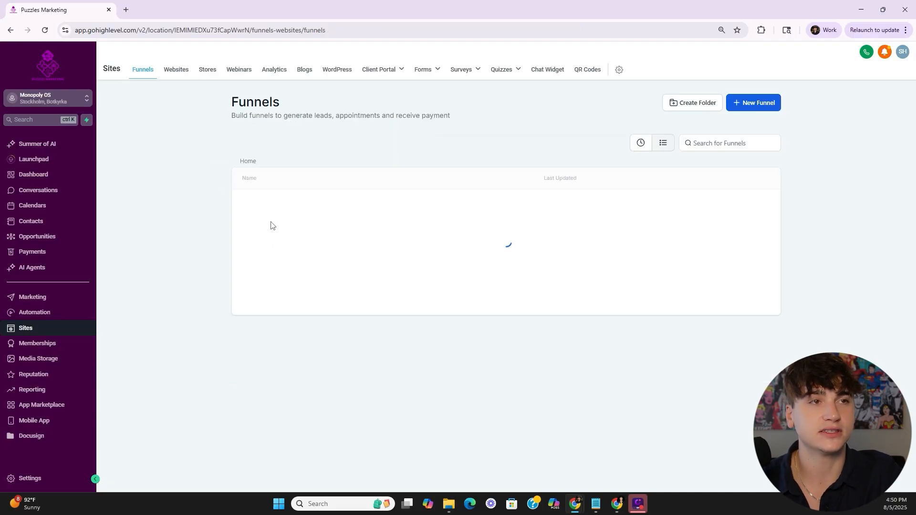
left_click(277, 205)
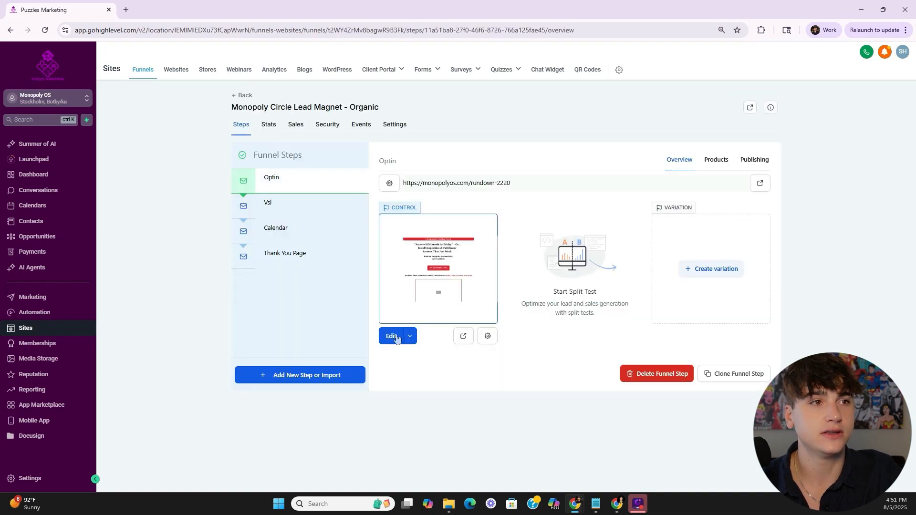
left_click(385, 337)
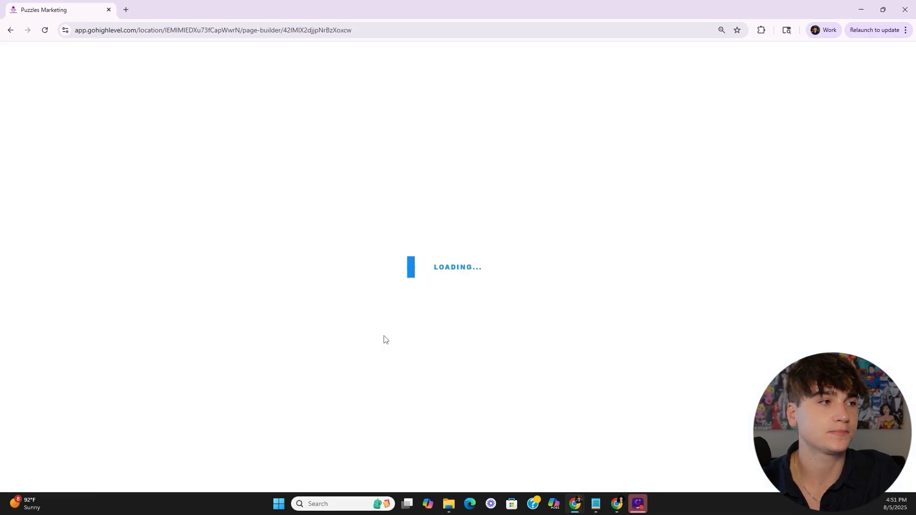
- Check the Join The Monopoly Circle button and confirm the popup uses the Opt-in page form
left_click(362, 311)
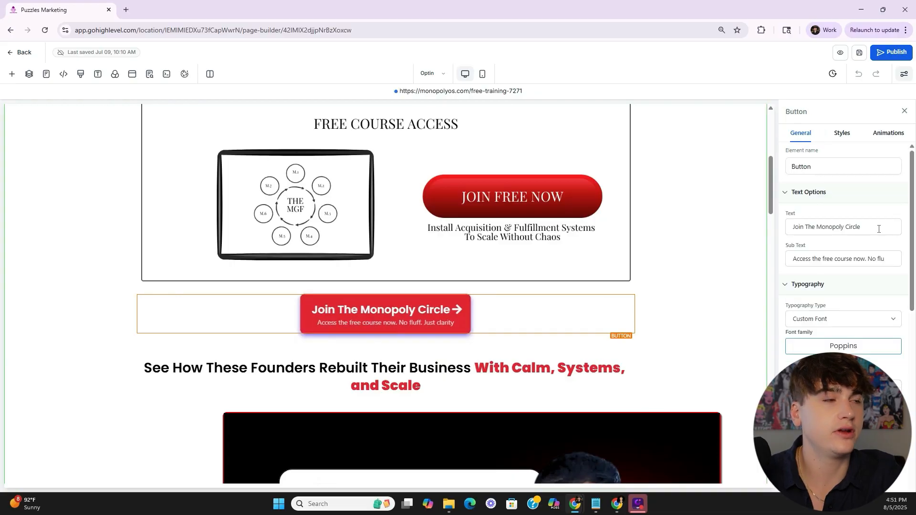
scroll(864, 281, "down", 2)
scroll(864, 280, "down", 5)
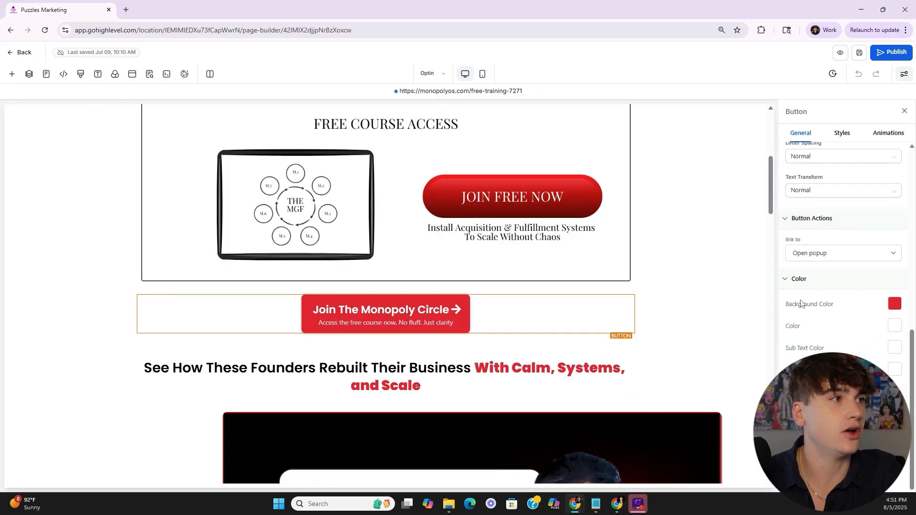
left_click(132, 74)
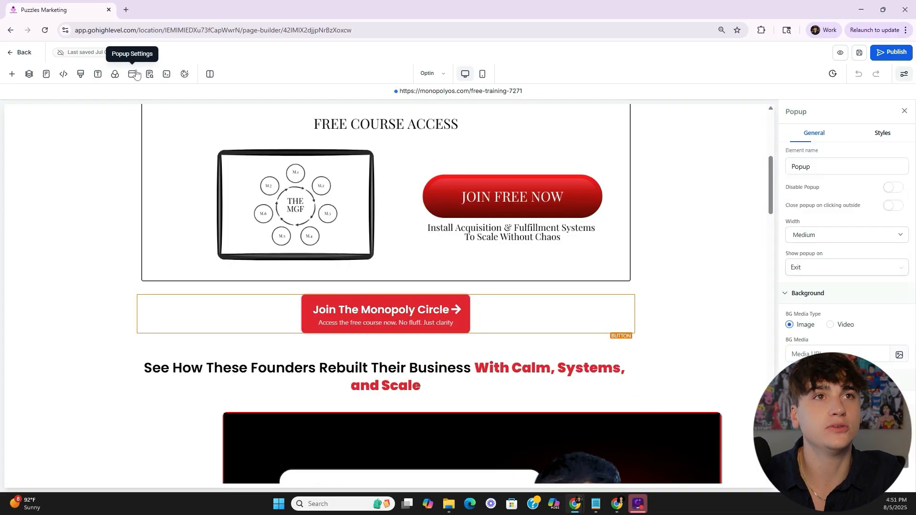
left_click(429, 276)
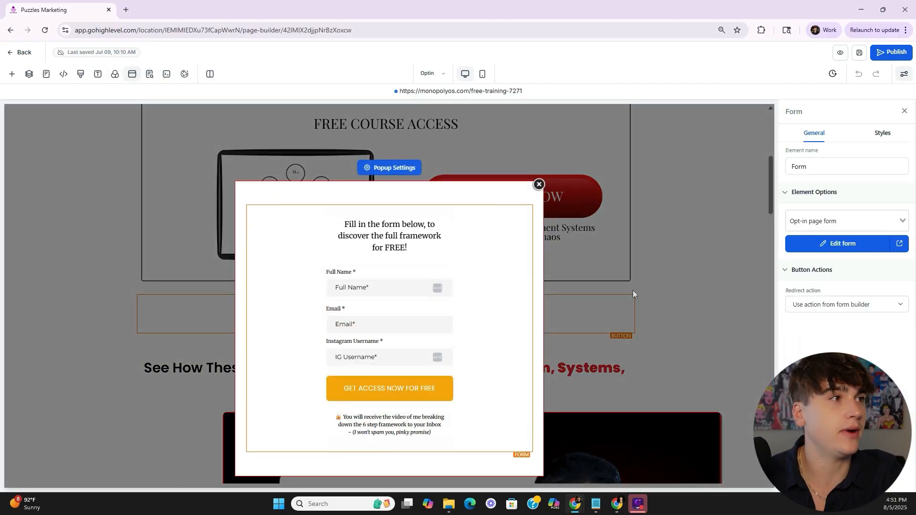
left_click(845, 222)
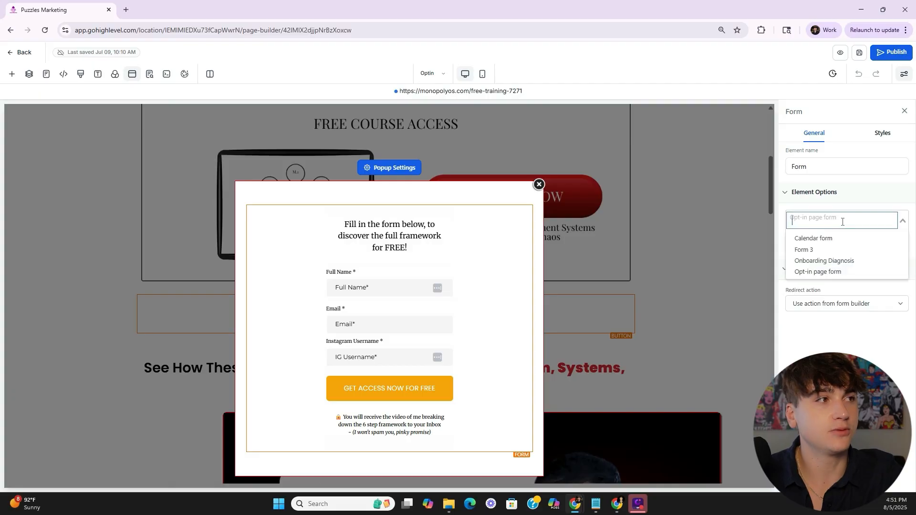
left_click(835, 210)
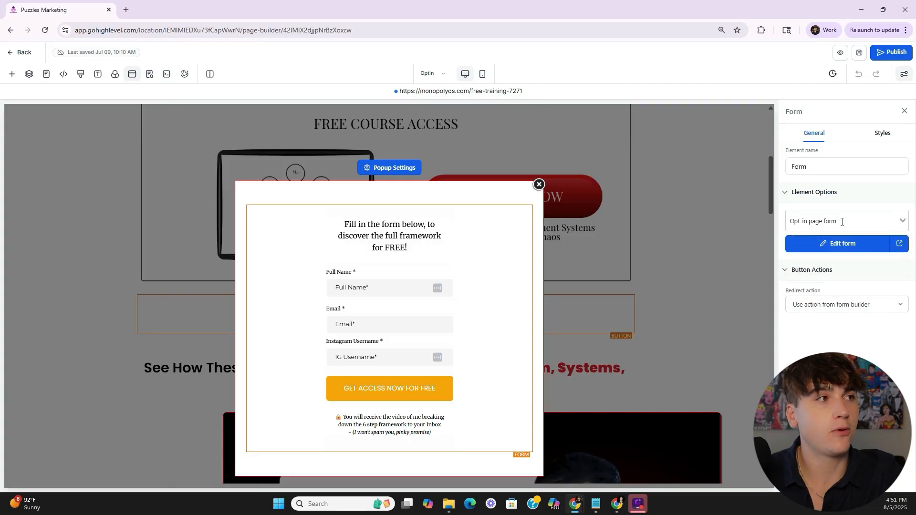
left_click(19, 53)
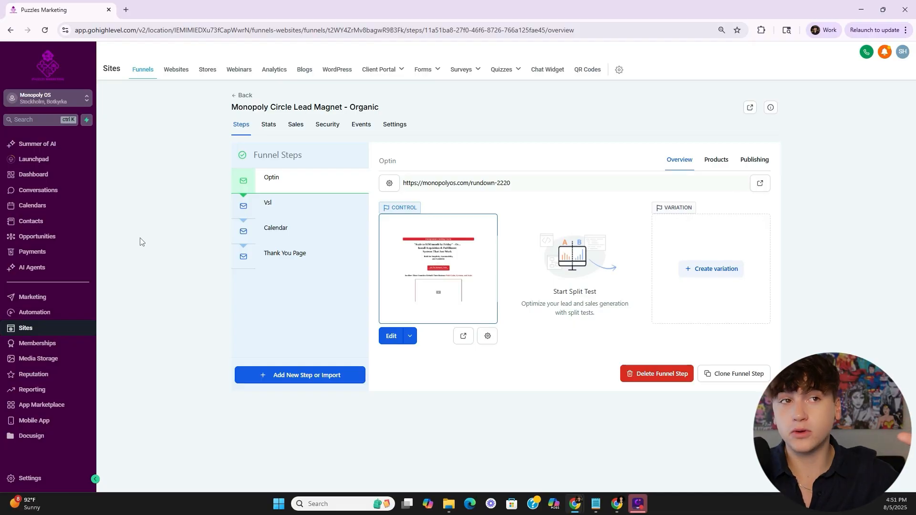
- Inspect the Calendar page's Monopoly Strategy Call booking widget, then go to the workflows list
left_click(280, 238)
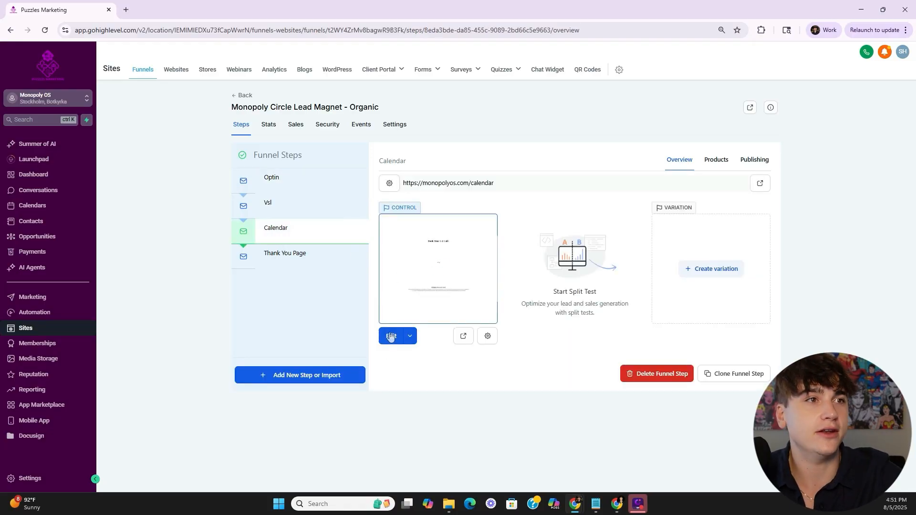
left_click(391, 335)
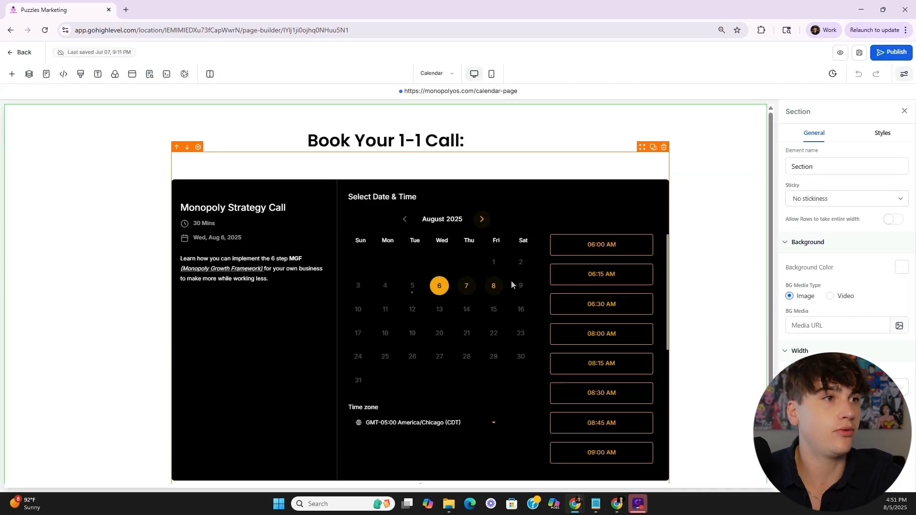
left_click(261, 320)
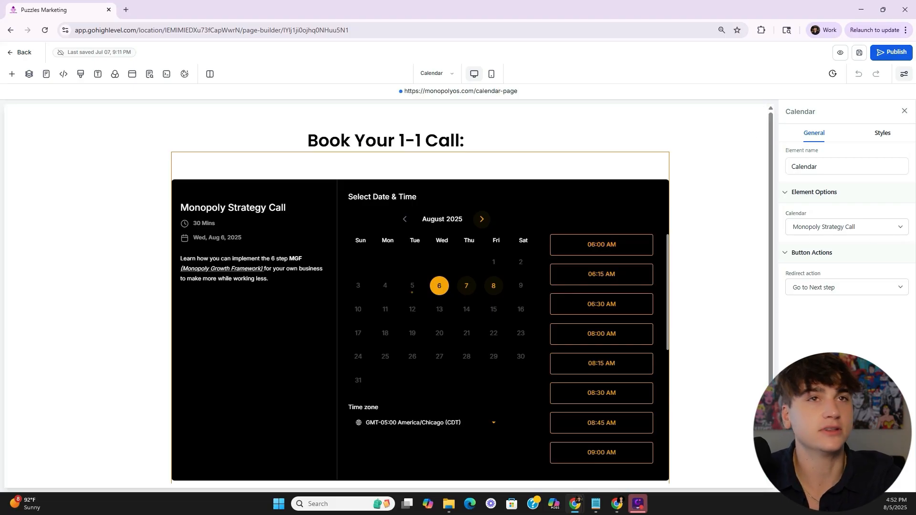
left_click(22, 52)
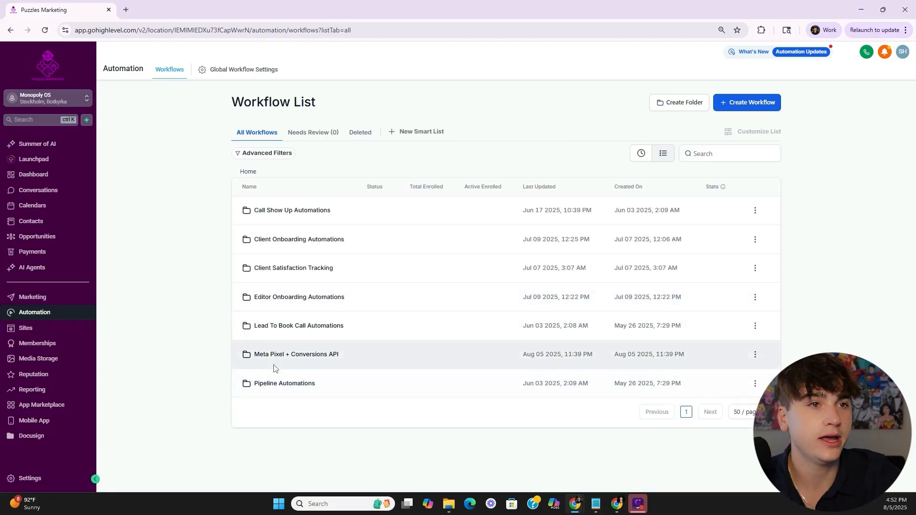
- Start a blank workflow in the Meta Pixel + Conversions API folder and select its name
left_click(273, 368)
left_click(497, 294)
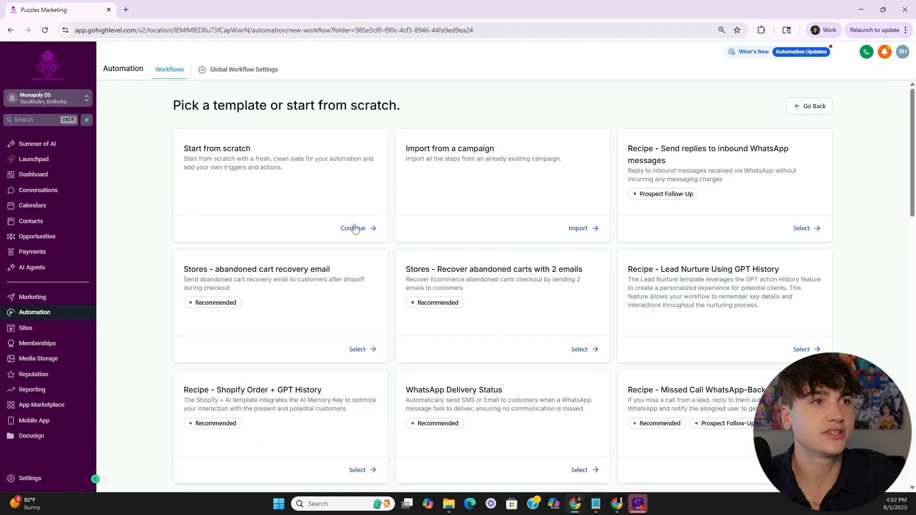
left_click(341, 232)
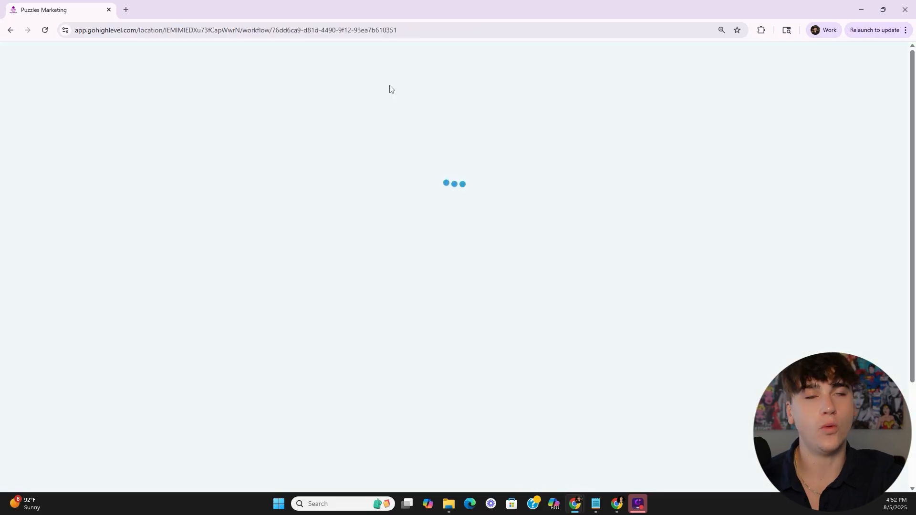
left_click(447, 49)
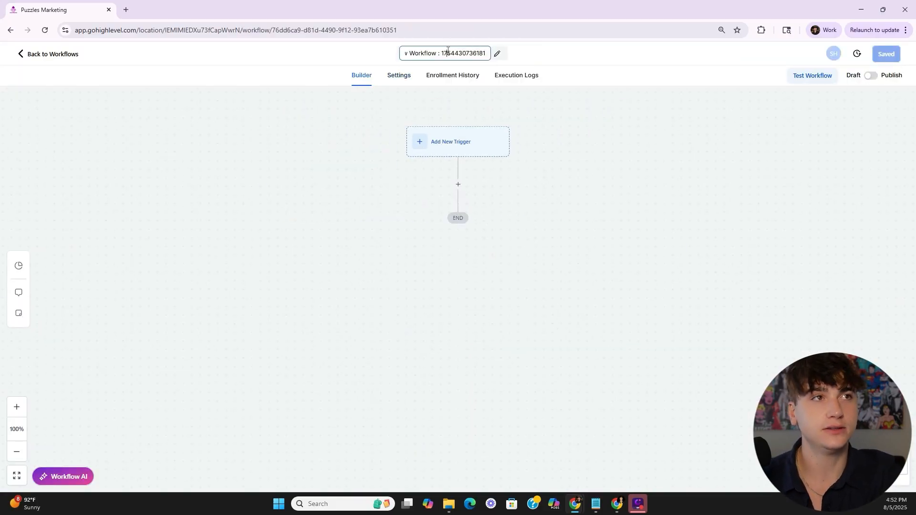
double_click(447, 52)
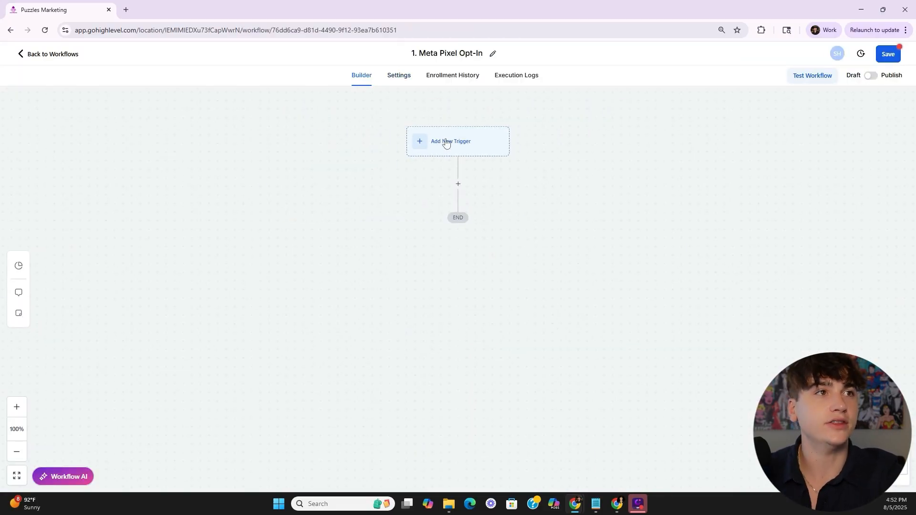
- Add a Form Submitted trigger filtered to the Opt-in page form
left_click(448, 144)
left_click(720, 142)
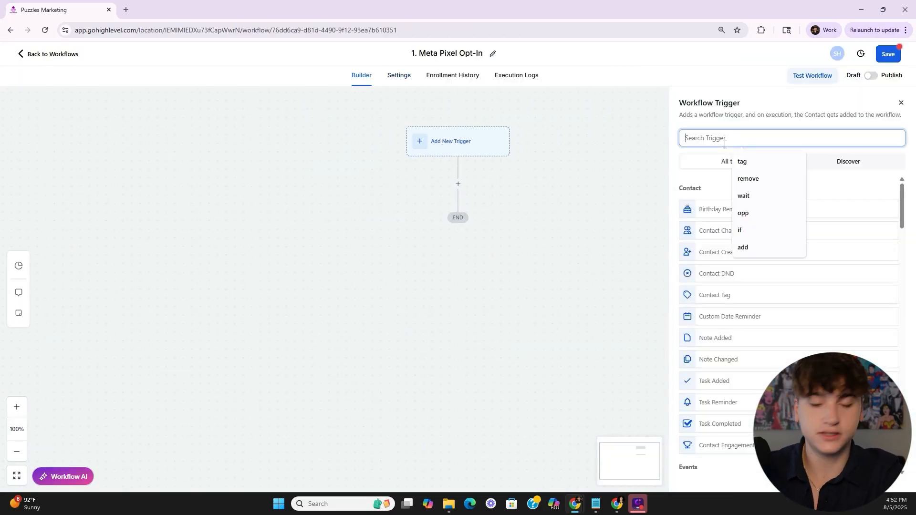
type("form")
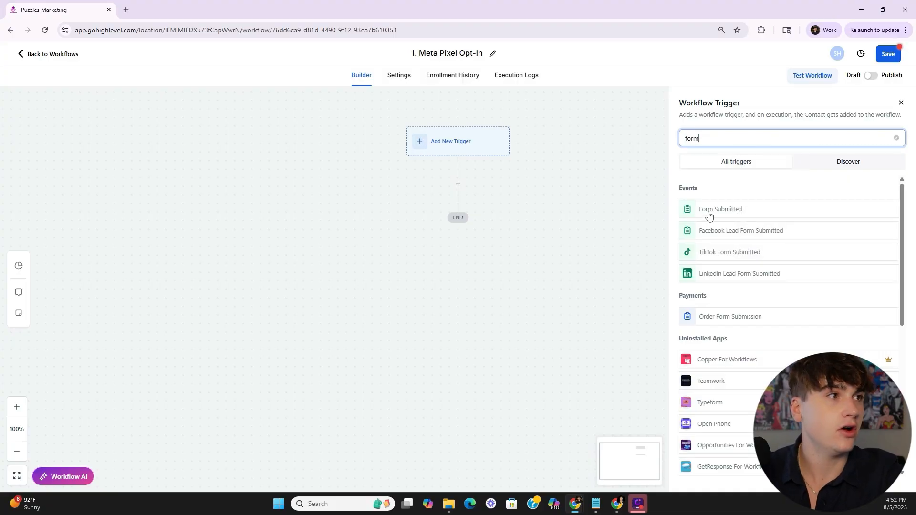
left_click(704, 213)
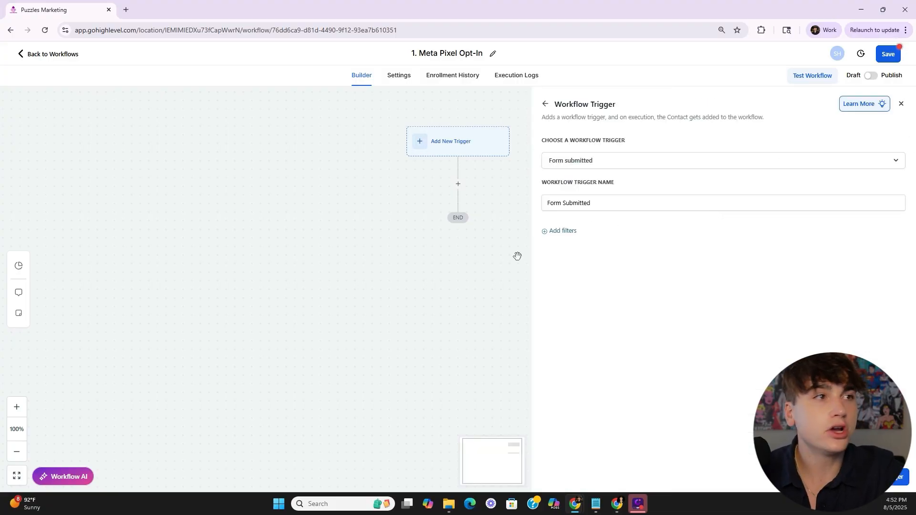
left_click(567, 231)
left_click(562, 242)
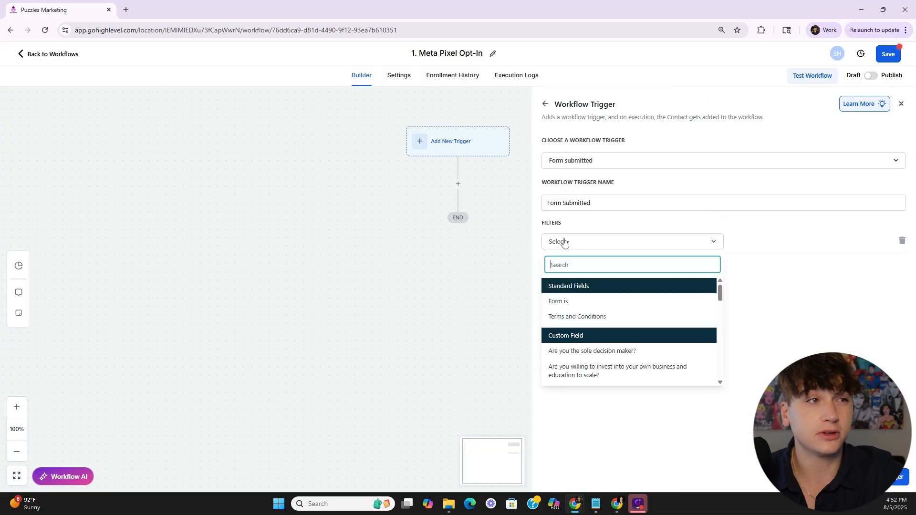
left_click(608, 302)
left_click(770, 243)
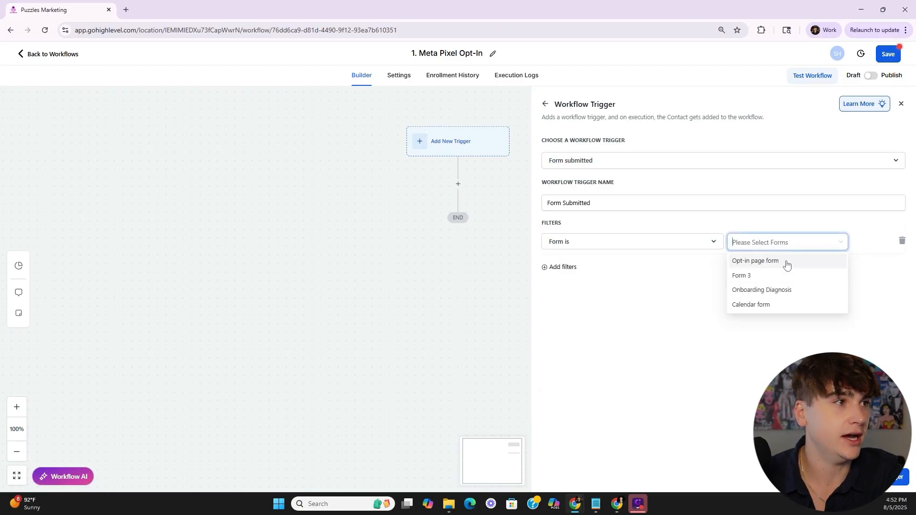
left_click(763, 261)
left_click(738, 323)
left_click(459, 202)
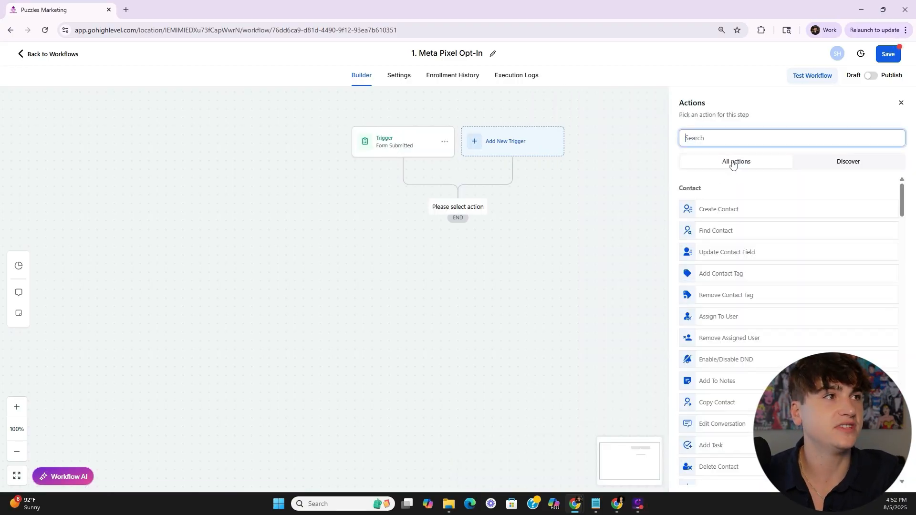
type("face")
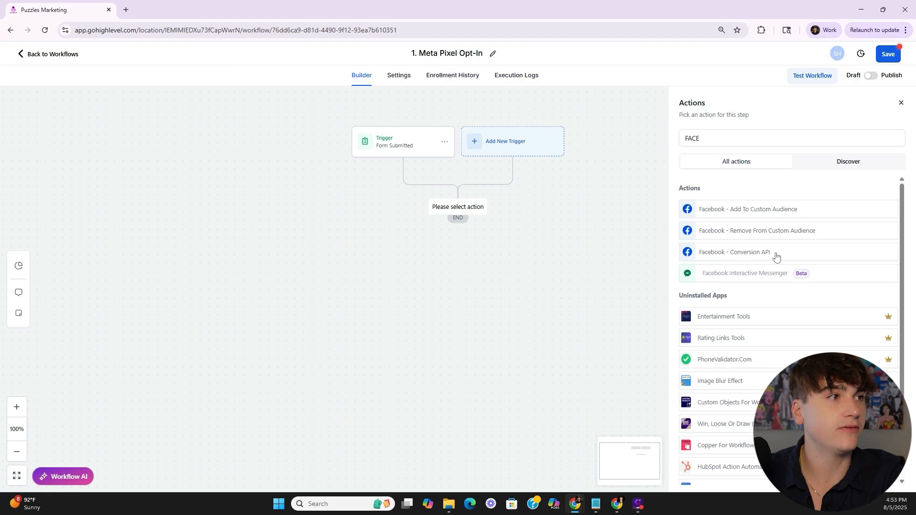
left_click(775, 254)
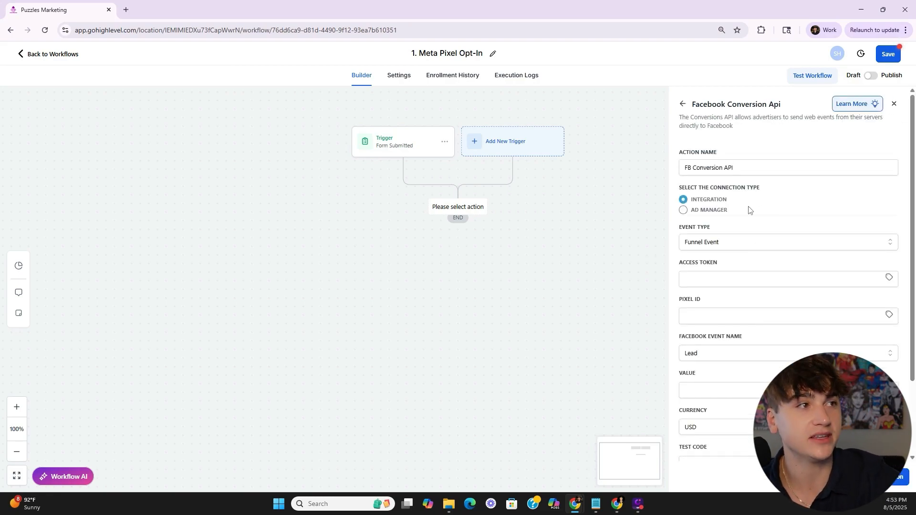
scroll(713, 280, "down", 2)
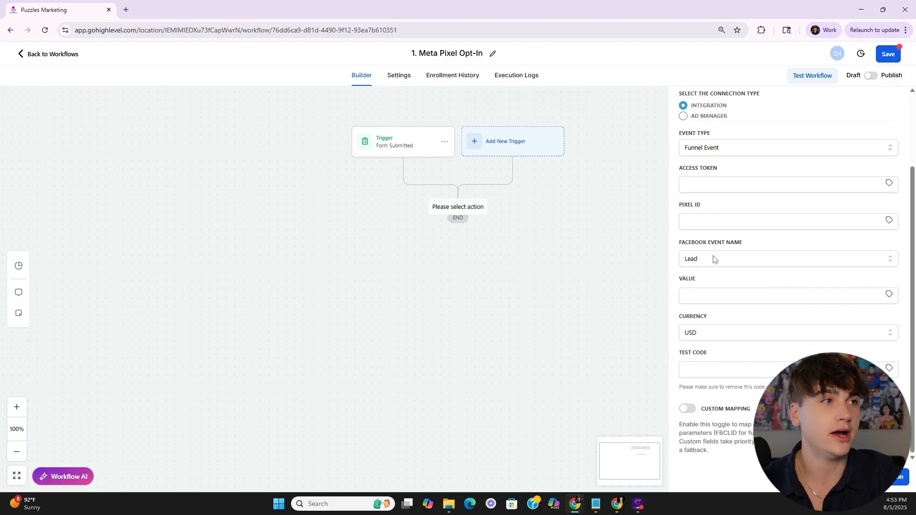
scroll(711, 282, "up", 2)
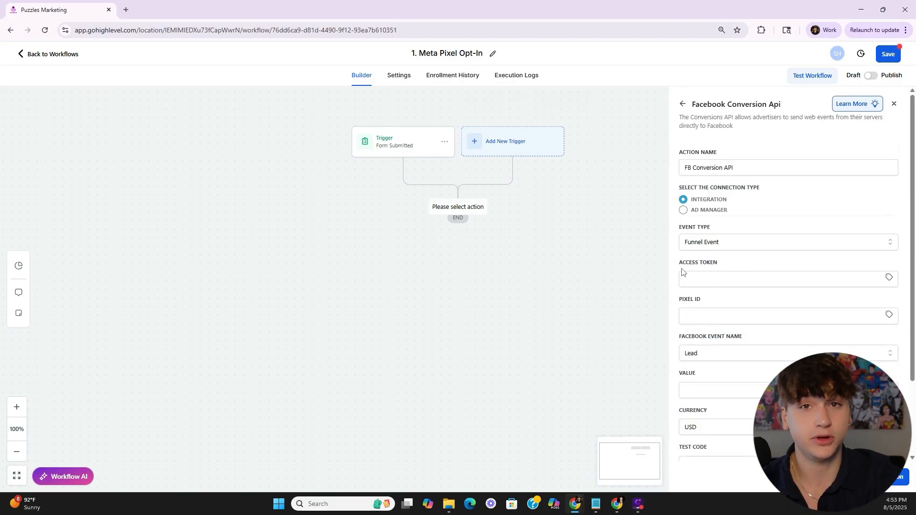
left_click_drag(686, 267, 762, 268)
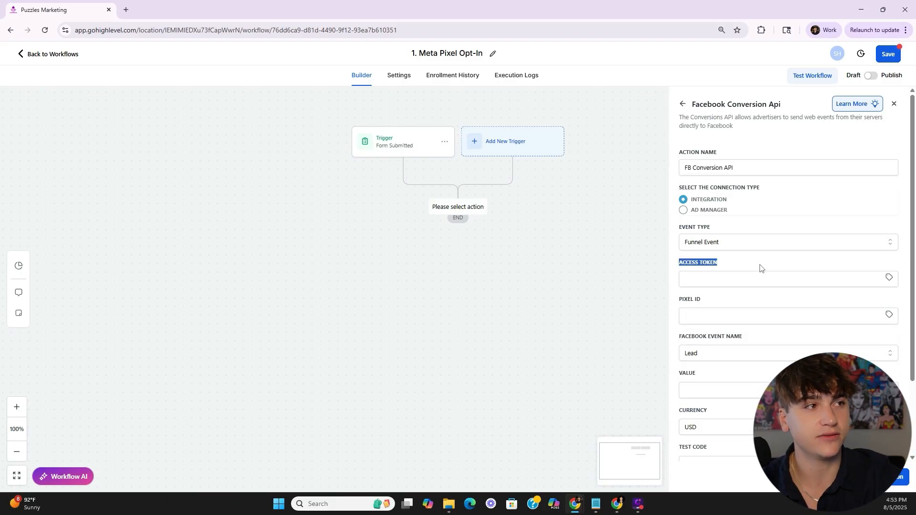
left_click_drag(713, 303, 674, 303)
left_click(710, 277)
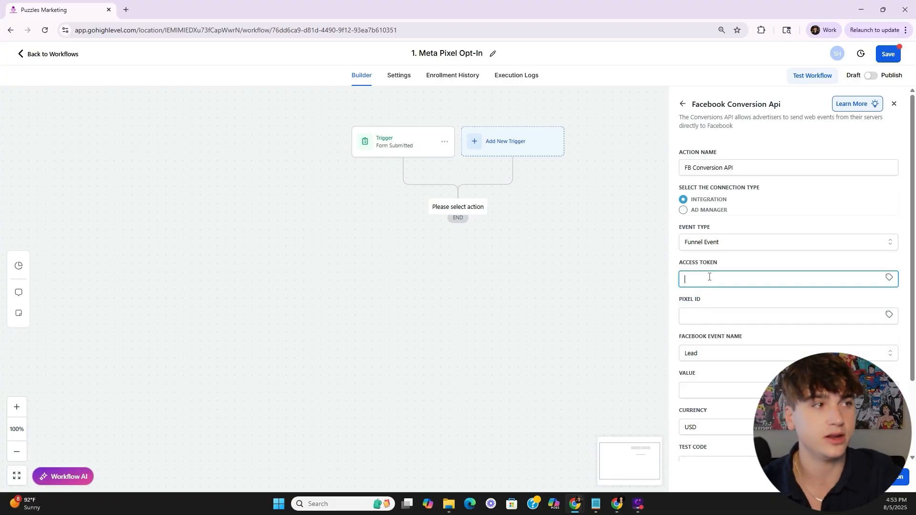
type("123")
left_click(719, 320)
type("123")
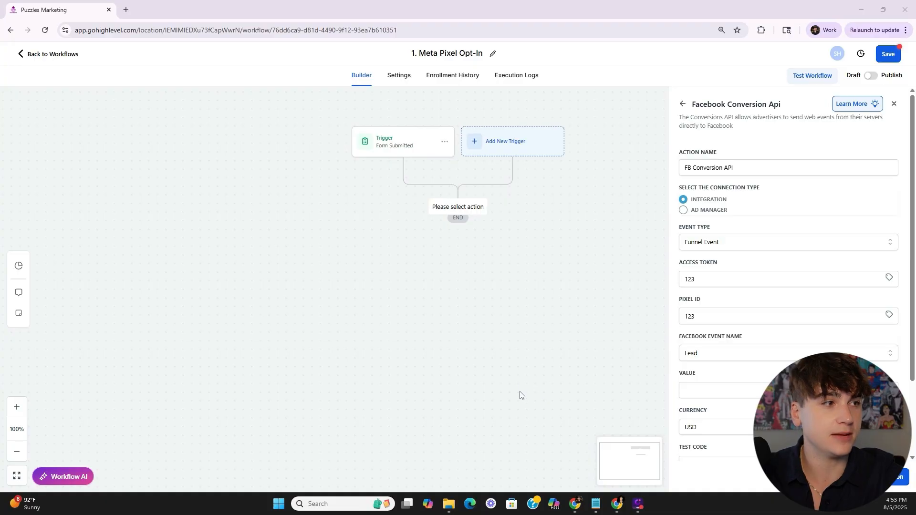
- Keep Lead as the event name, save the action and workflow, and return to the workflow list
scroll(762, 372, "down", 2)
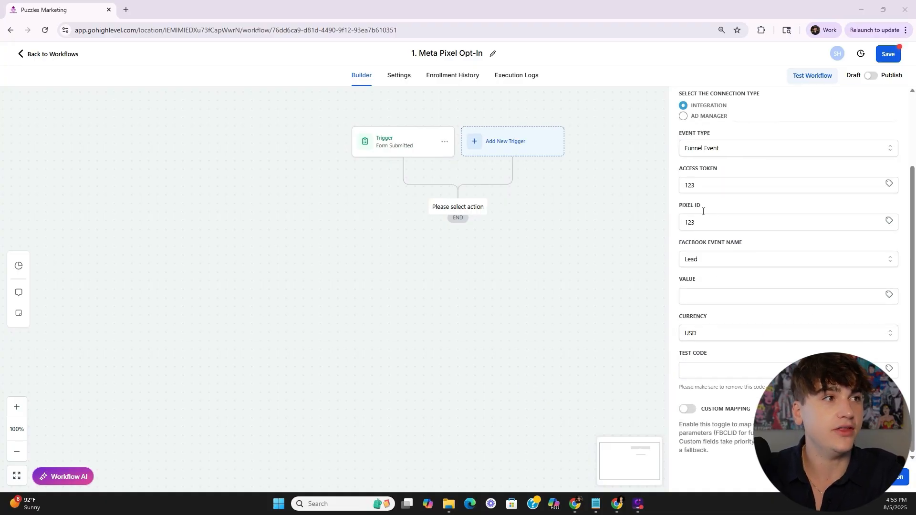
left_click(698, 265)
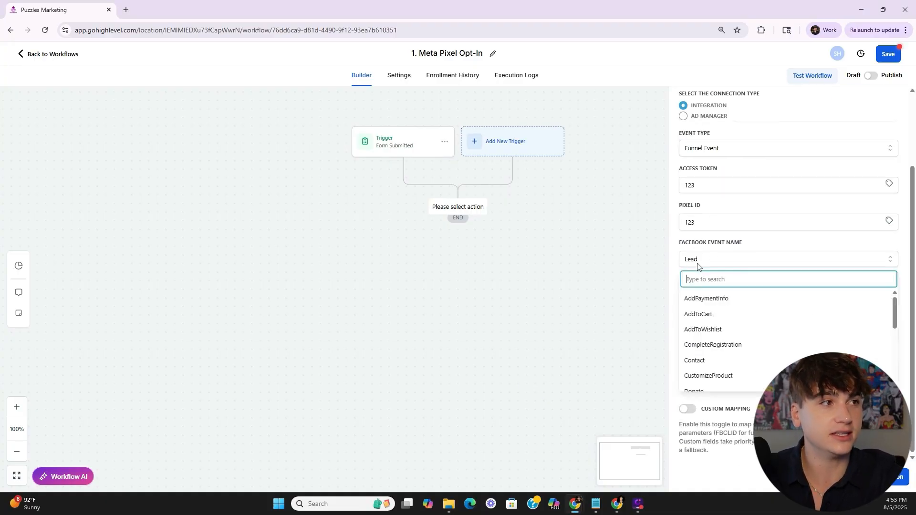
left_click(699, 262)
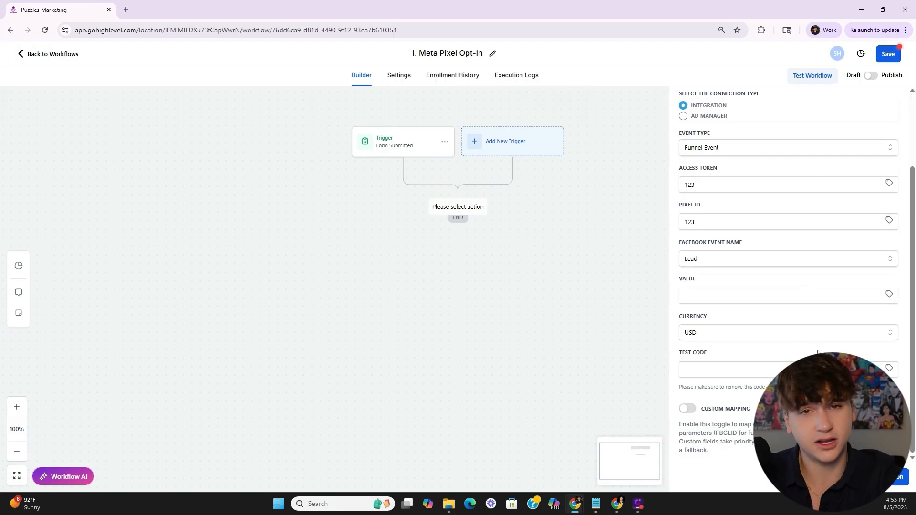
left_click(897, 476)
left_click(887, 55)
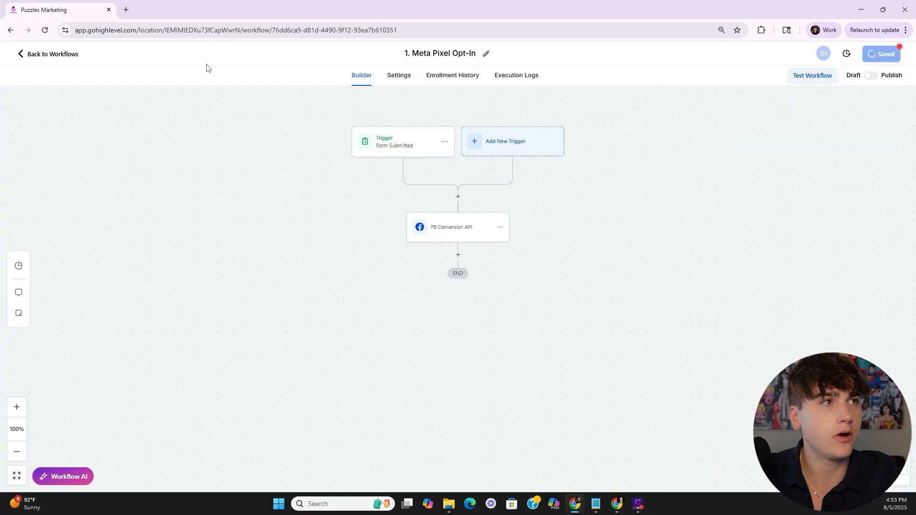
left_click(48, 54)
left_click(747, 102)
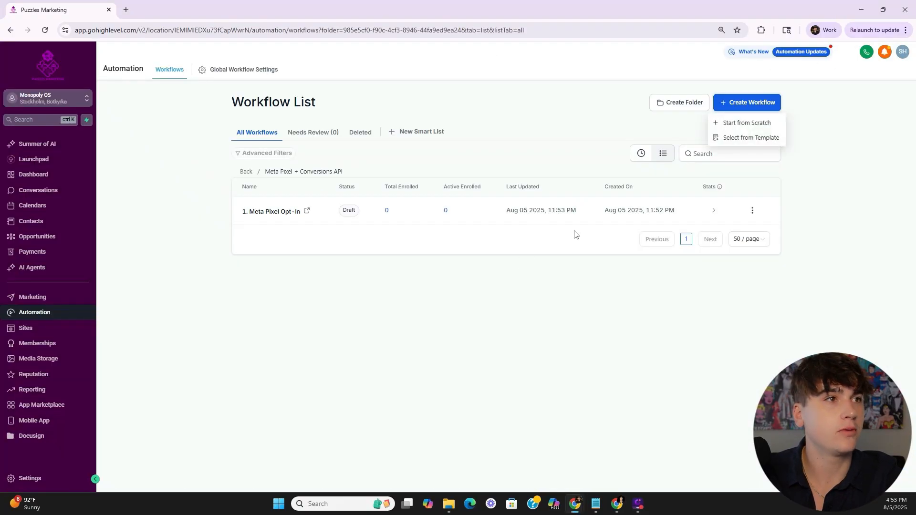
- Create a blank workflow titled '2. Meta Pixel / CAPI Website Schedule'
left_click(725, 127)
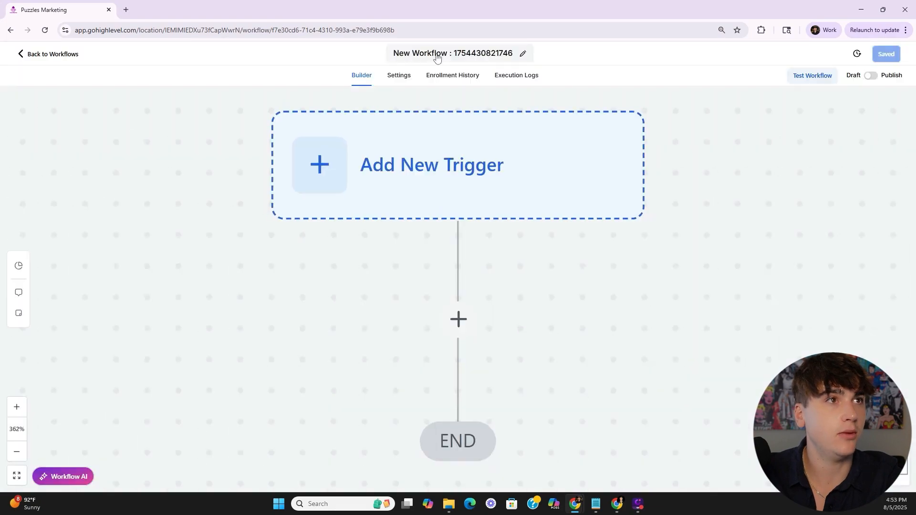
left_click(438, 52)
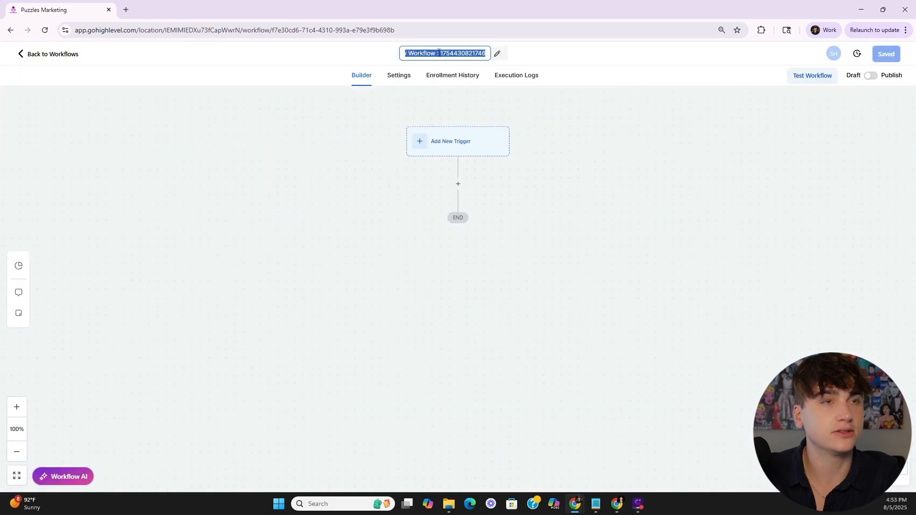
type("2. Meta Pixel / CAPI")
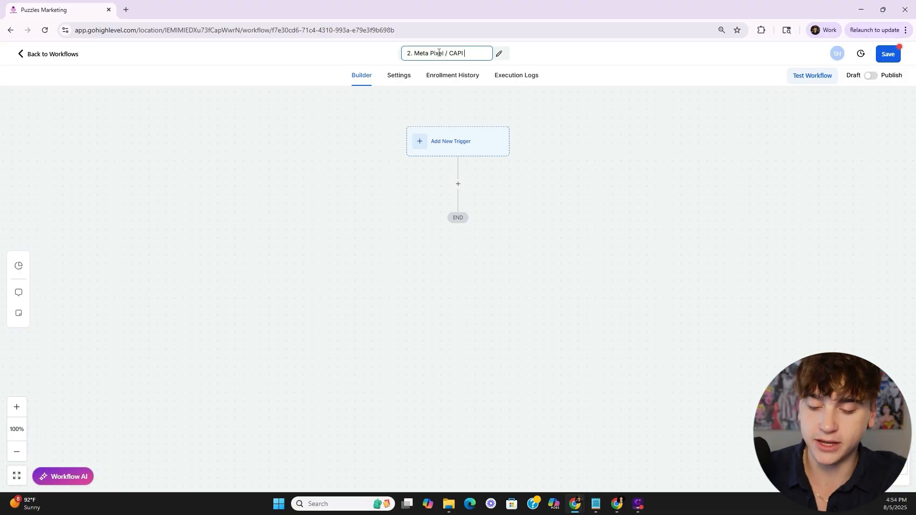
key("Return")
- Add a Customer Booked Appointment trigger filtered to the Monopoly Strategy Call calendar
left_click(458, 143)
left_click(719, 139)
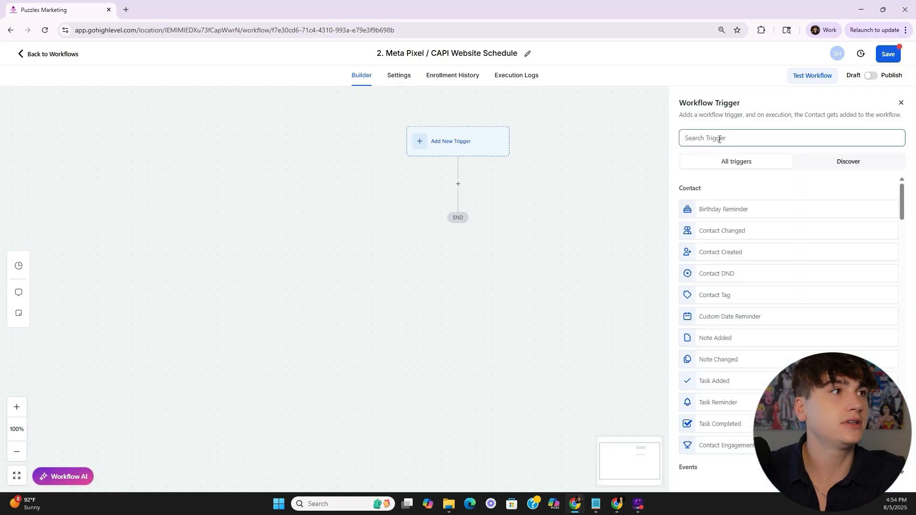
type("appoint")
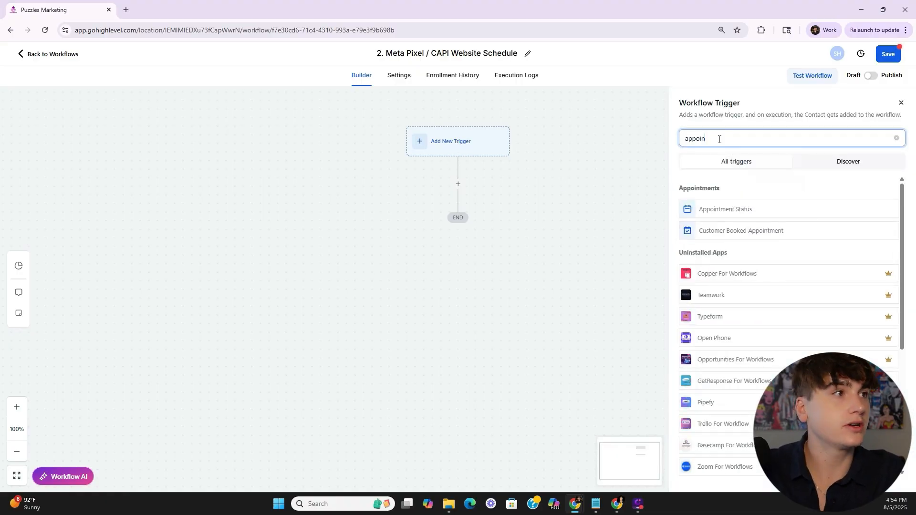
left_click(725, 232)
left_click(548, 231)
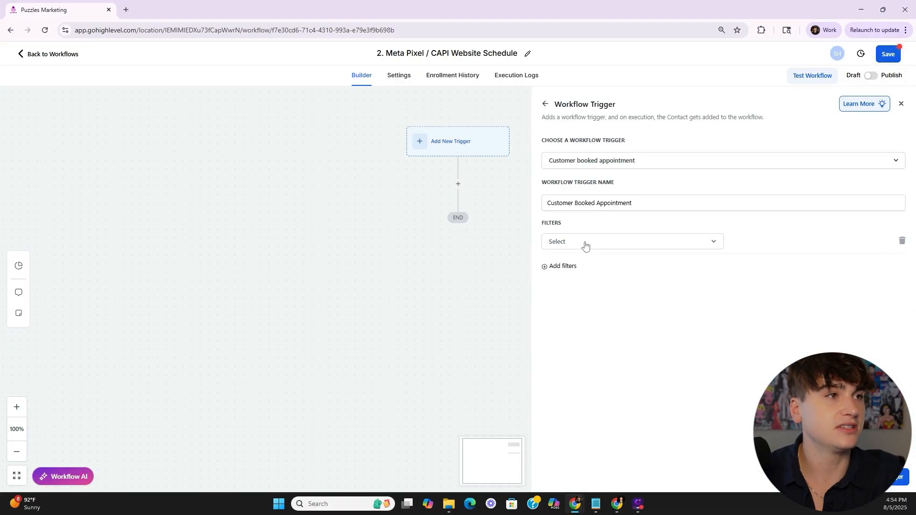
left_click(585, 244)
left_click(594, 316)
left_click(781, 242)
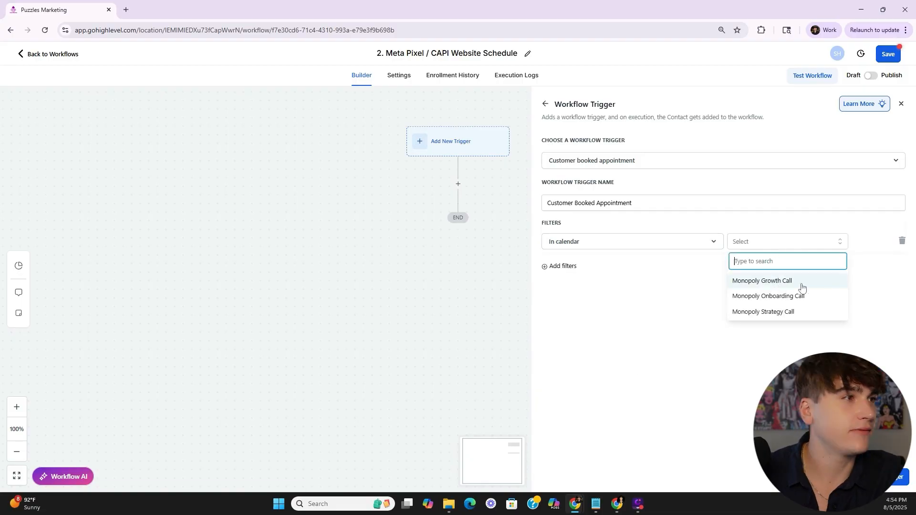
left_click(796, 315)
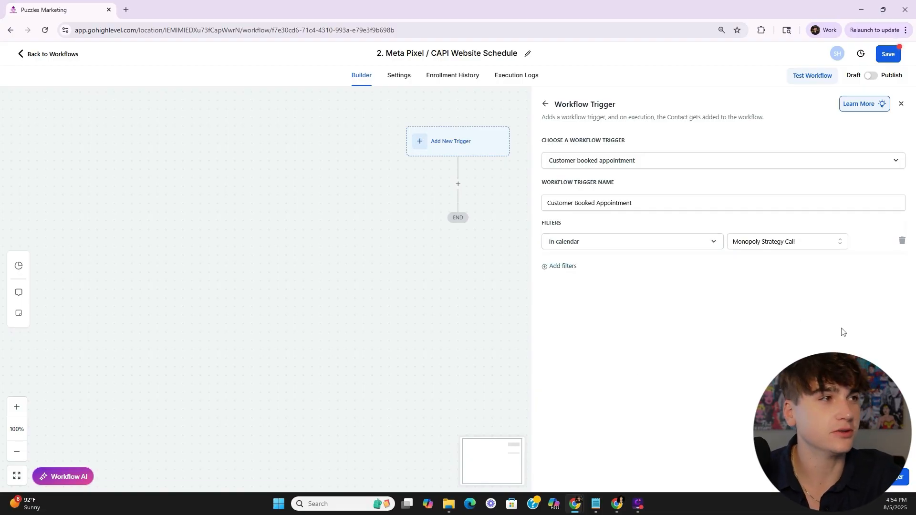
left_click(902, 485)
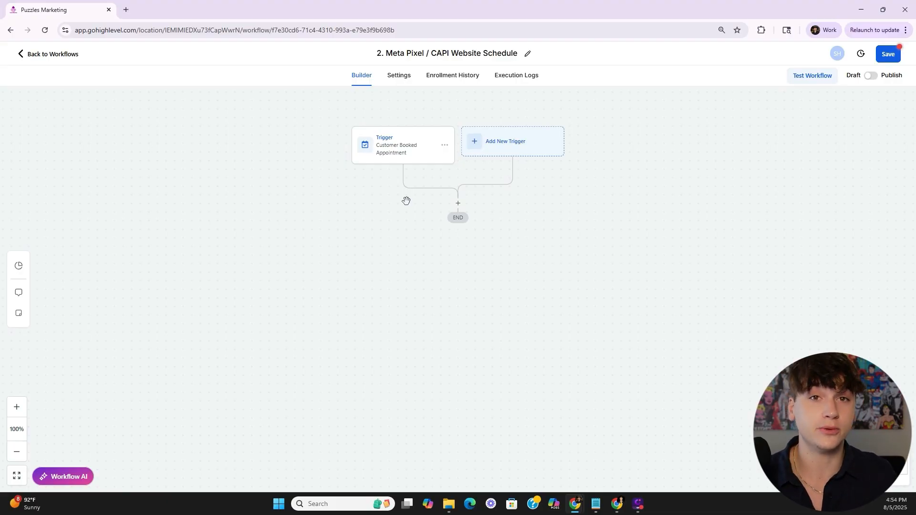
left_click(458, 204)
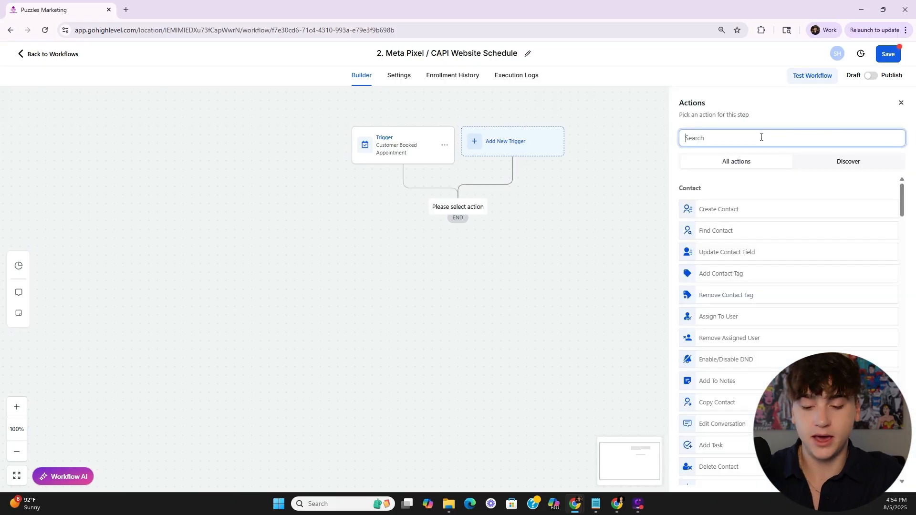
type("facebook")
left_click(734, 252)
left_click(716, 281)
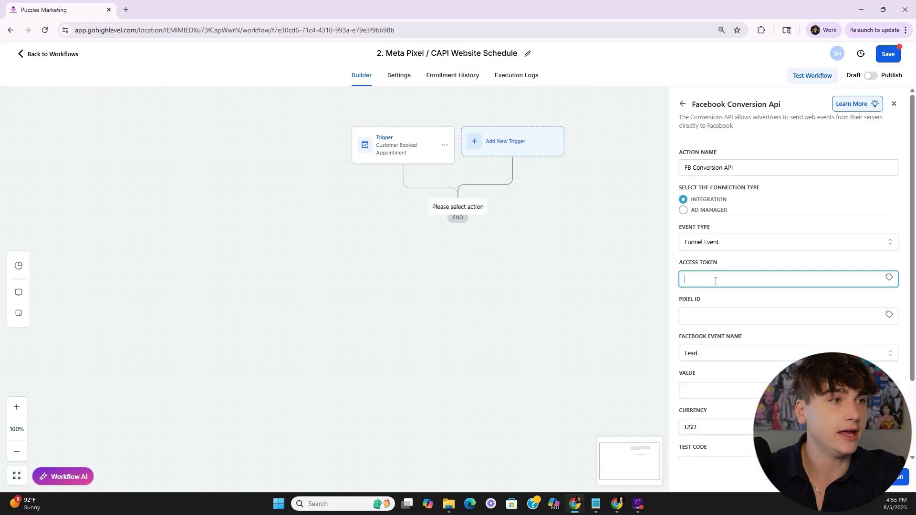
type("123")
left_click(712, 315)
type("123")
- Set the event name to Schedule, then save the action and the workflow
scroll(719, 283, "down", 2)
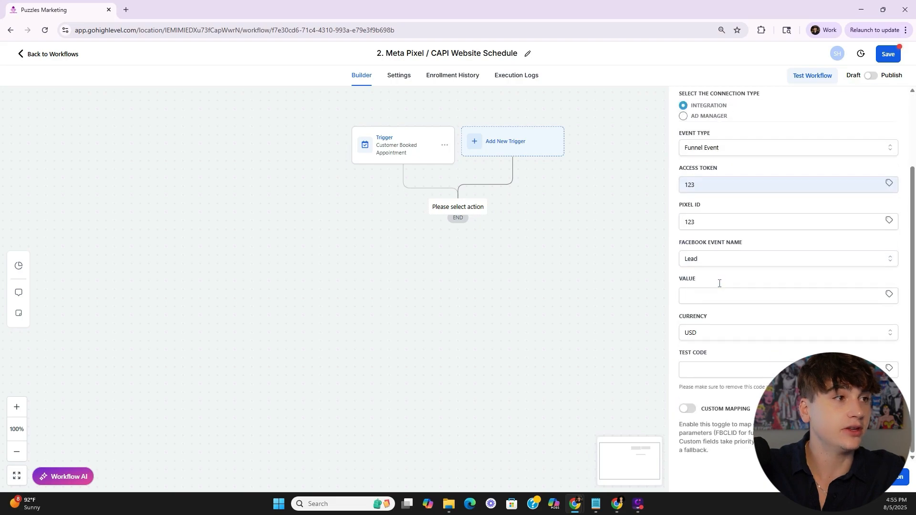
left_click(700, 262)
scroll(811, 334, "down", 3)
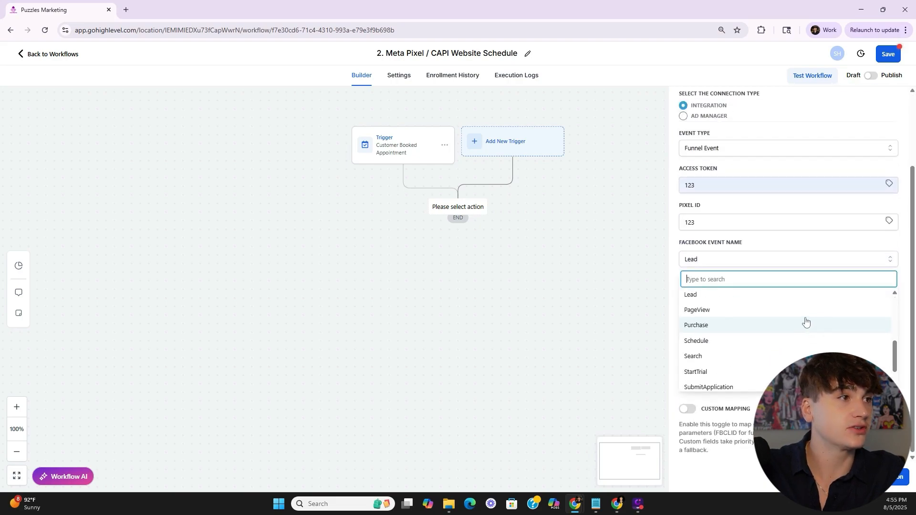
left_click(753, 341)
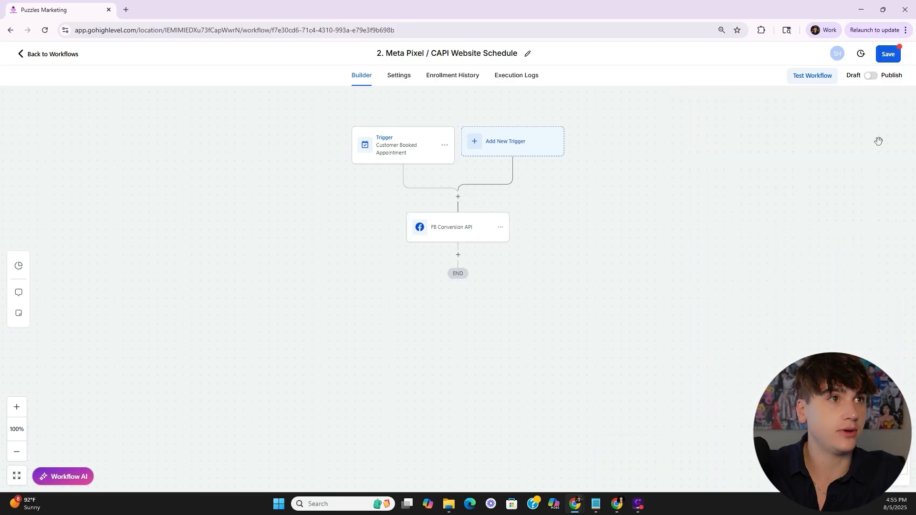
left_click(891, 488)
left_click(882, 55)
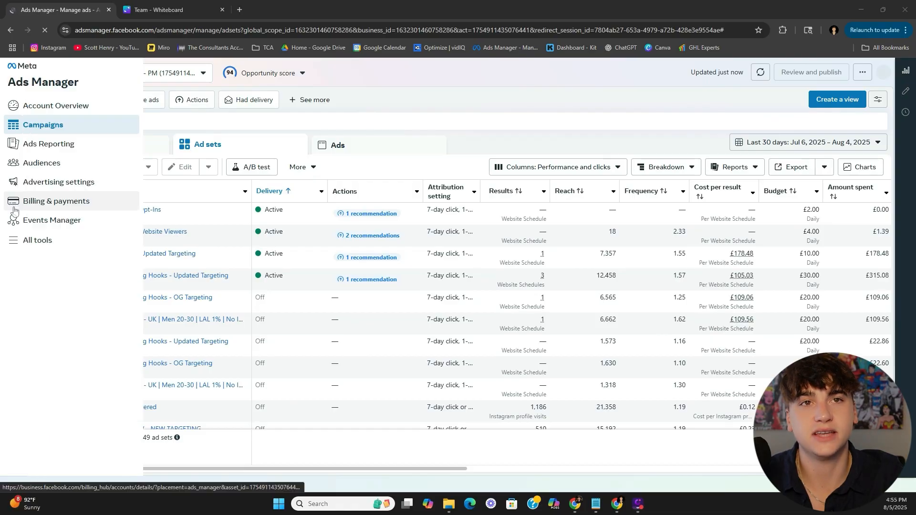
- Go to Events Manager, then into the Willionaire business portfolio settings
left_click(22, 225)
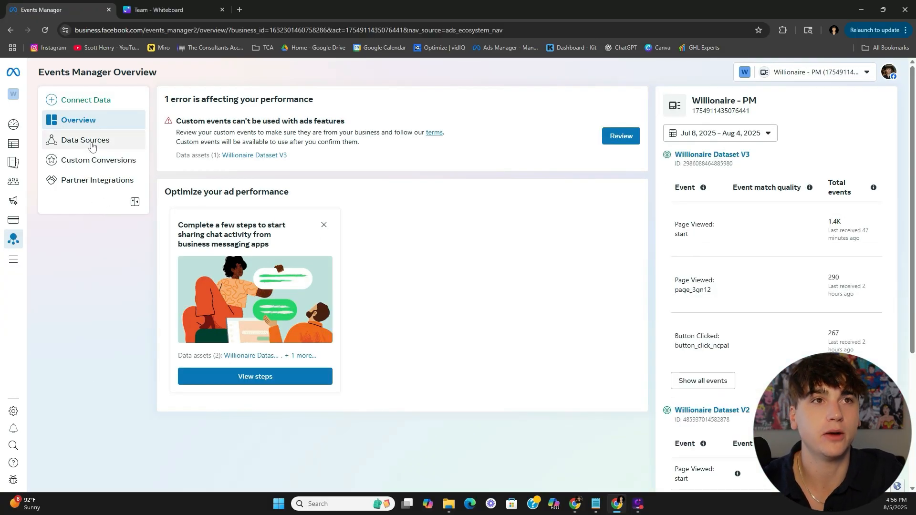
left_click(13, 411)
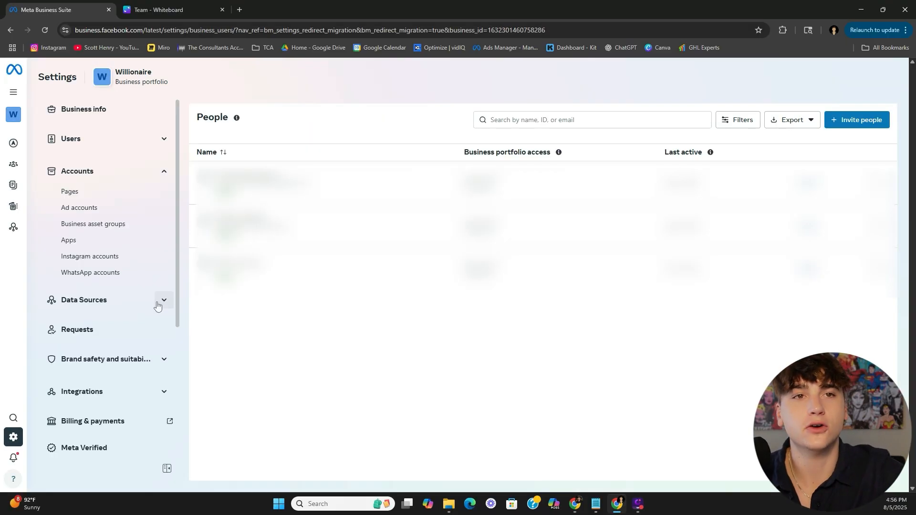
- Add dataset 'Example Dataset Website Schedule' under Datasets & pixels, declining the Gateway demo
left_click(158, 303)
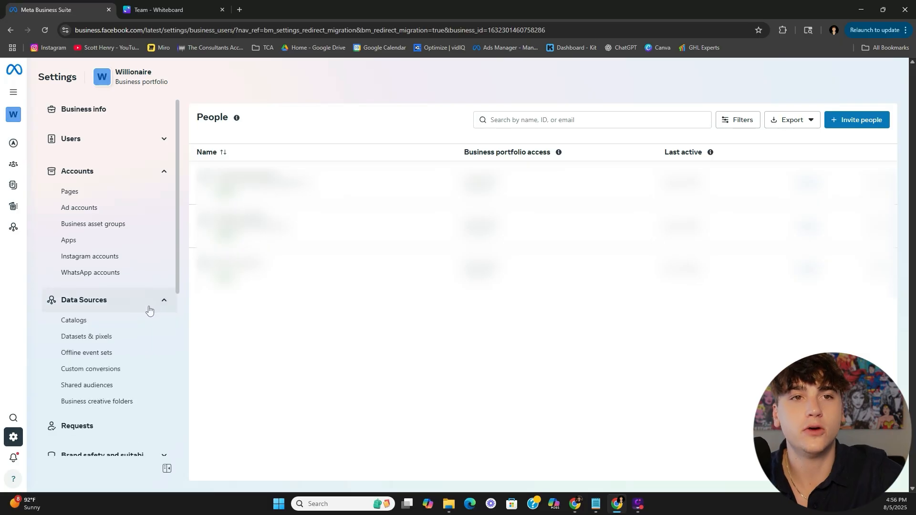
left_click(95, 339)
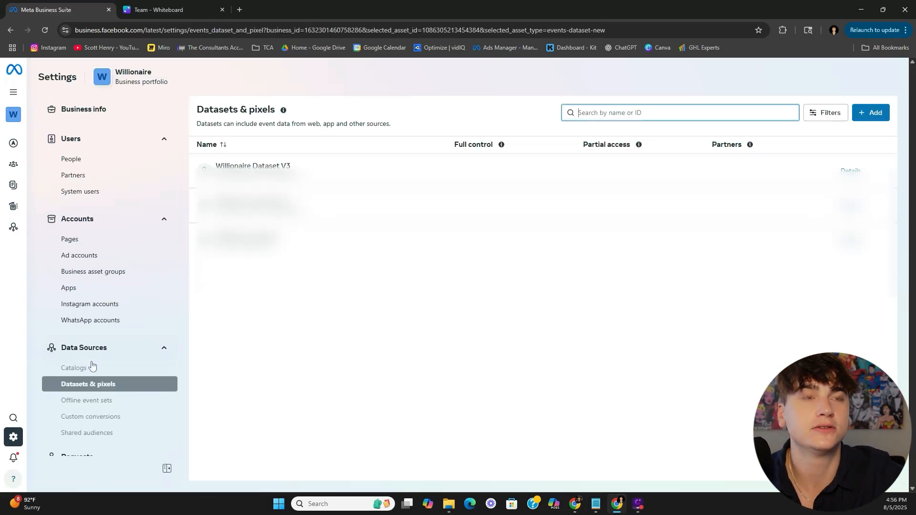
left_click(870, 118)
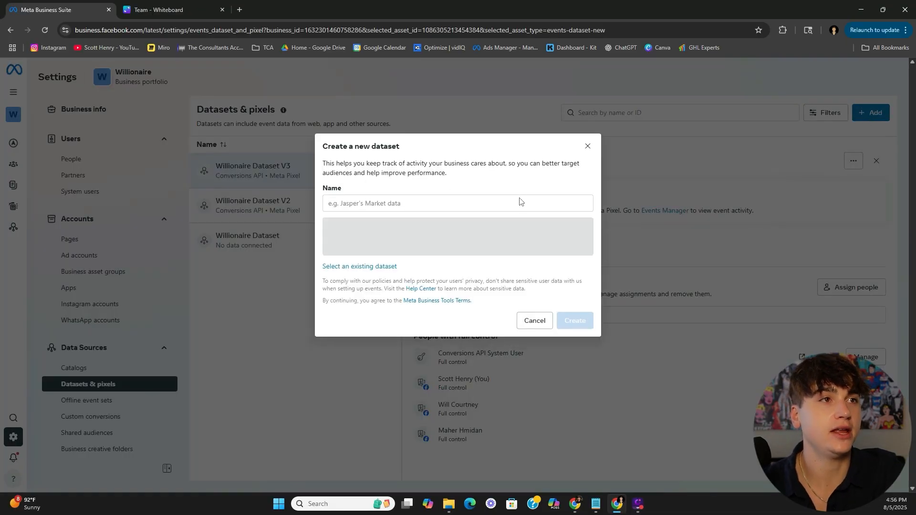
left_click(447, 205)
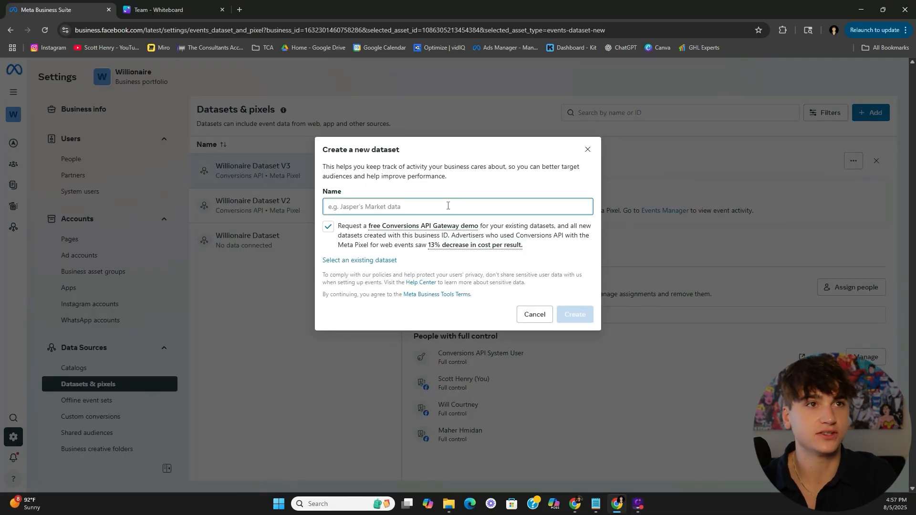
type("Example")
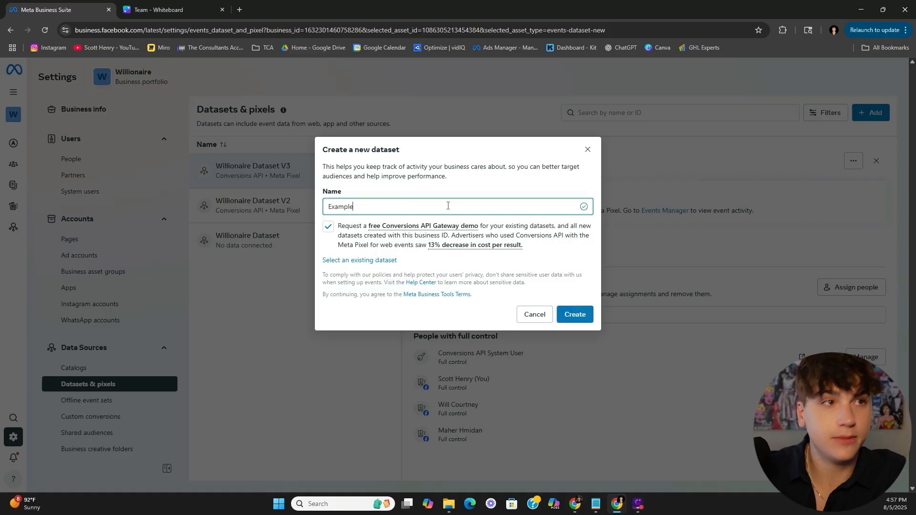
type(" Dataset Website Schedule")
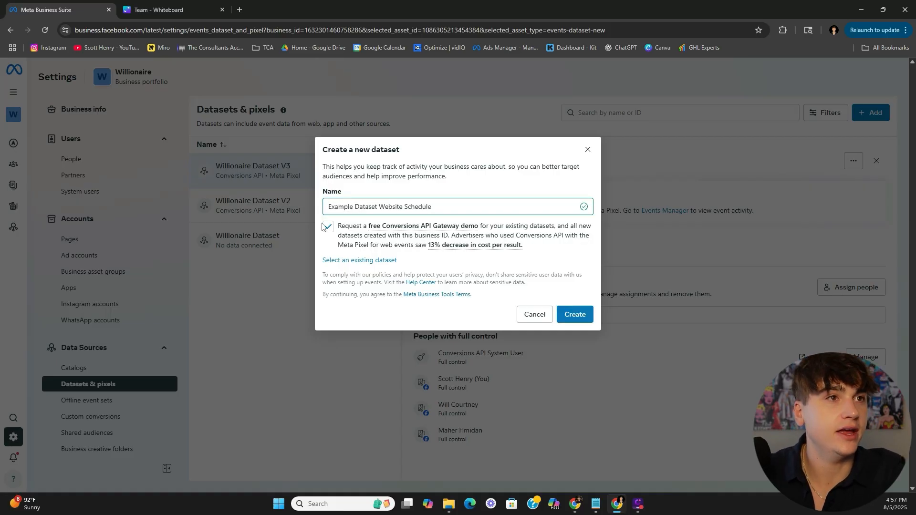
left_click(327, 227)
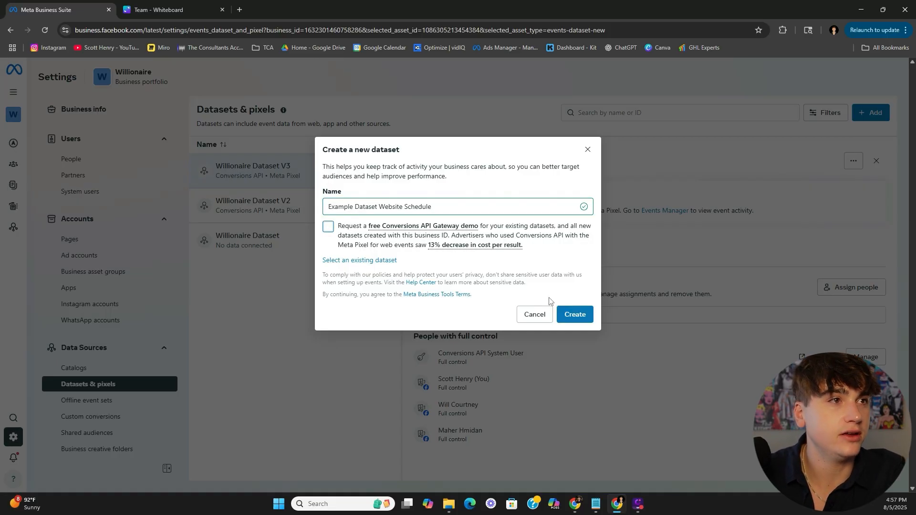
left_click(576, 319)
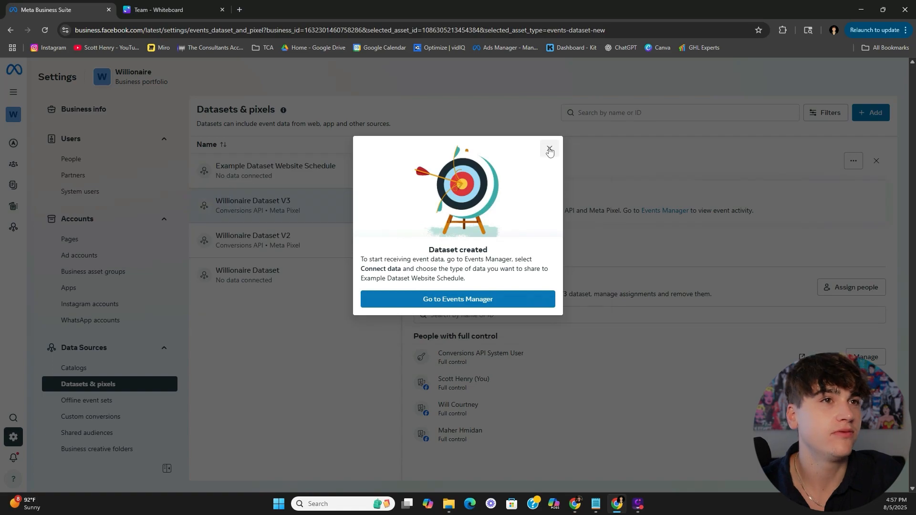
left_click(549, 148)
left_click(283, 167)
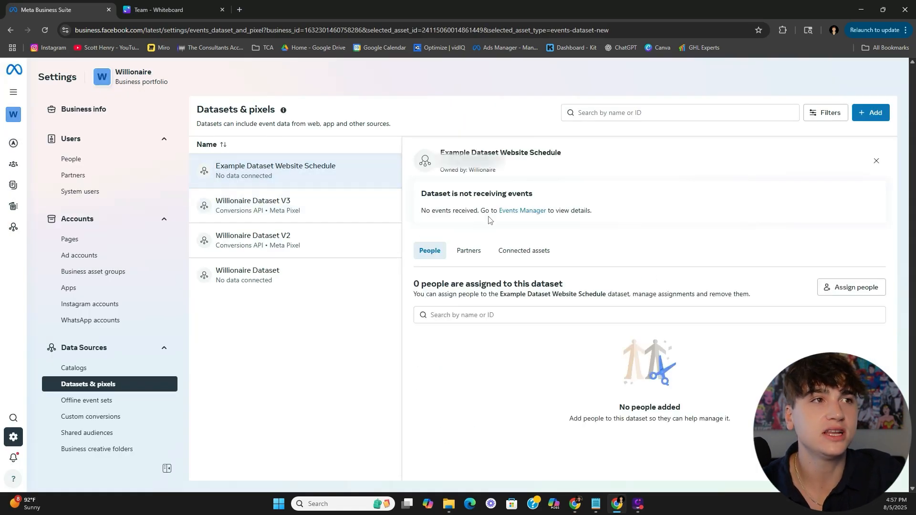
- Assign all four people to the dataset with full control
left_click(851, 288)
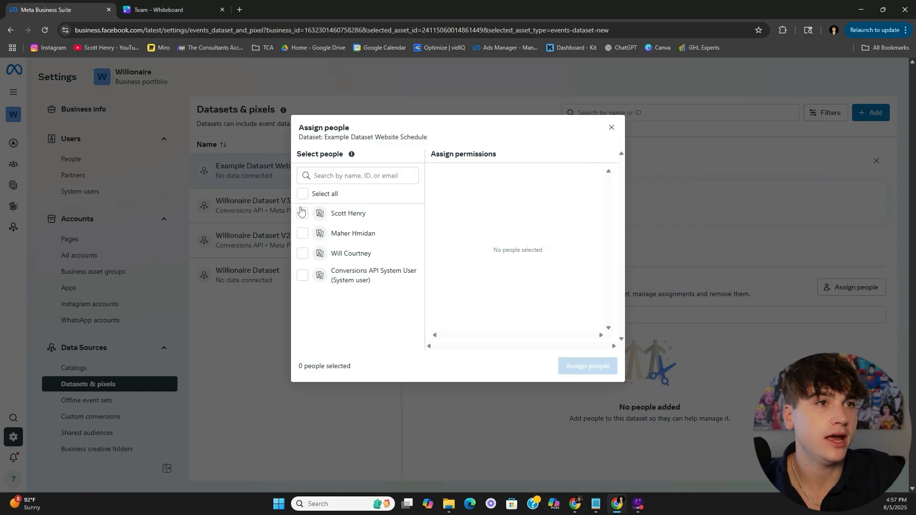
left_click(310, 194)
left_click(305, 196)
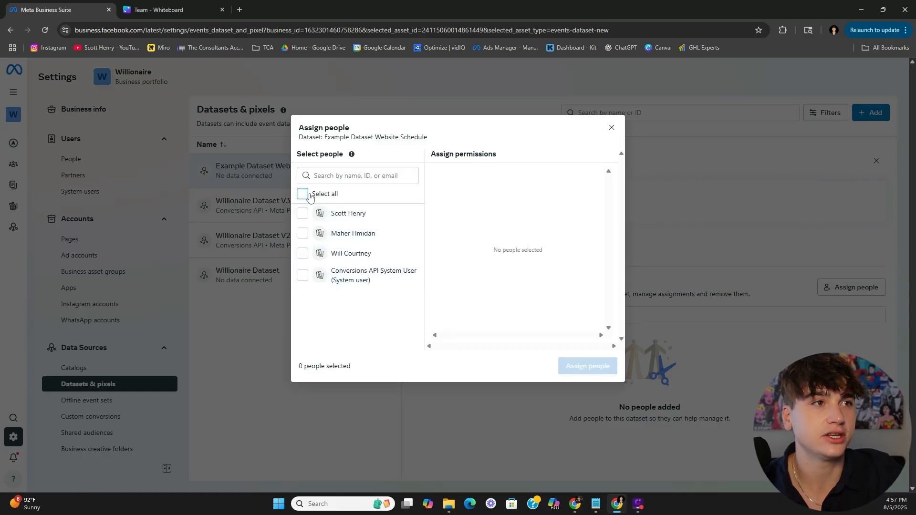
left_click(299, 200)
left_click(439, 246)
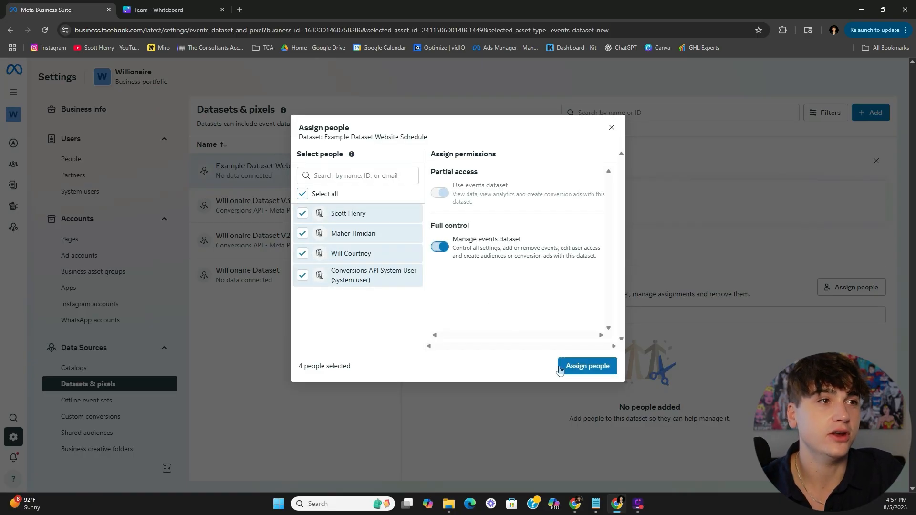
left_click(590, 366)
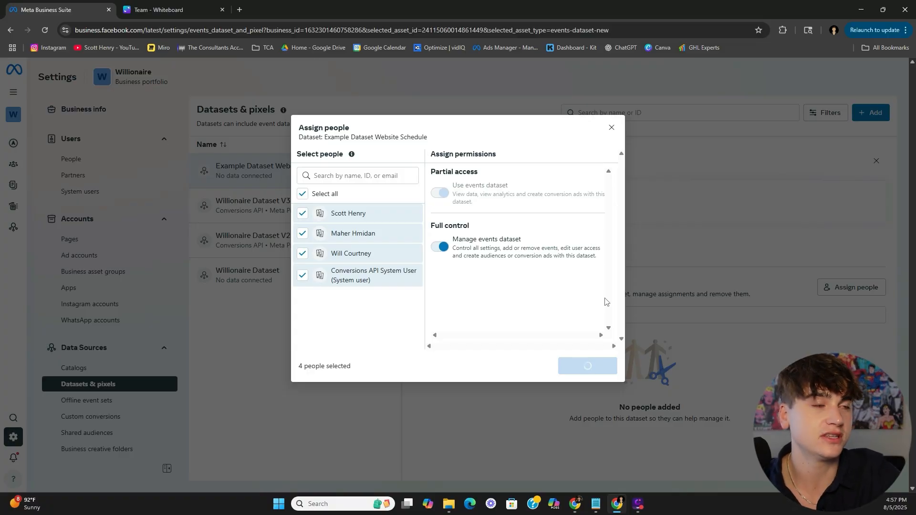
left_click(578, 328)
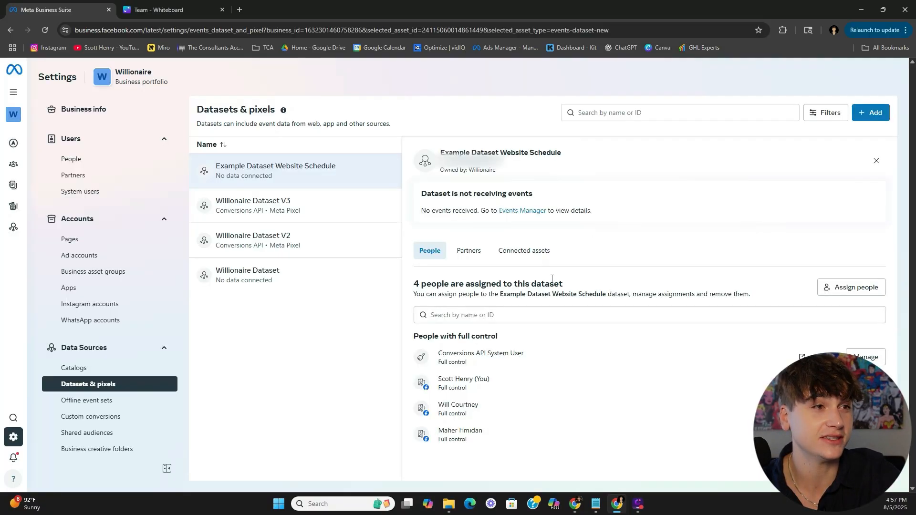
- Connect the Willionaire - PM ad account to the dataset and open it in Events Manager
left_click(533, 257)
left_click(656, 432)
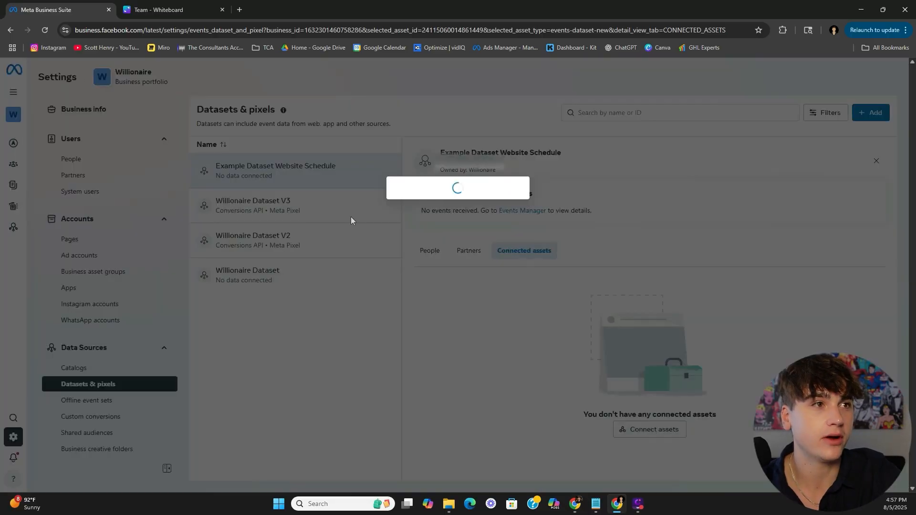
left_click(343, 211)
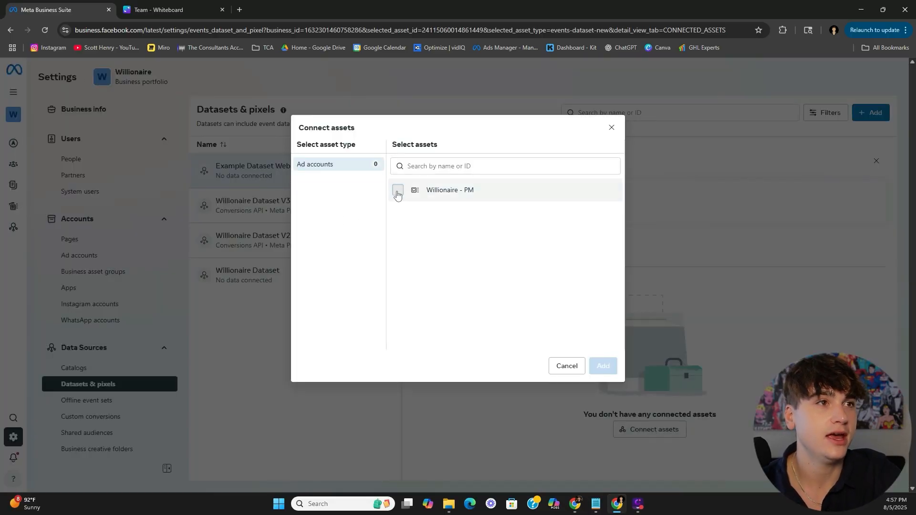
left_click(398, 191)
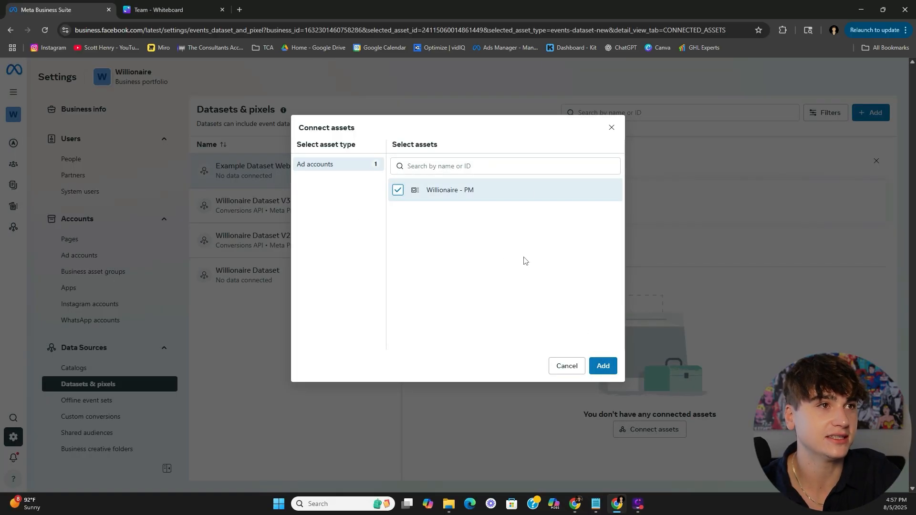
left_click(613, 366)
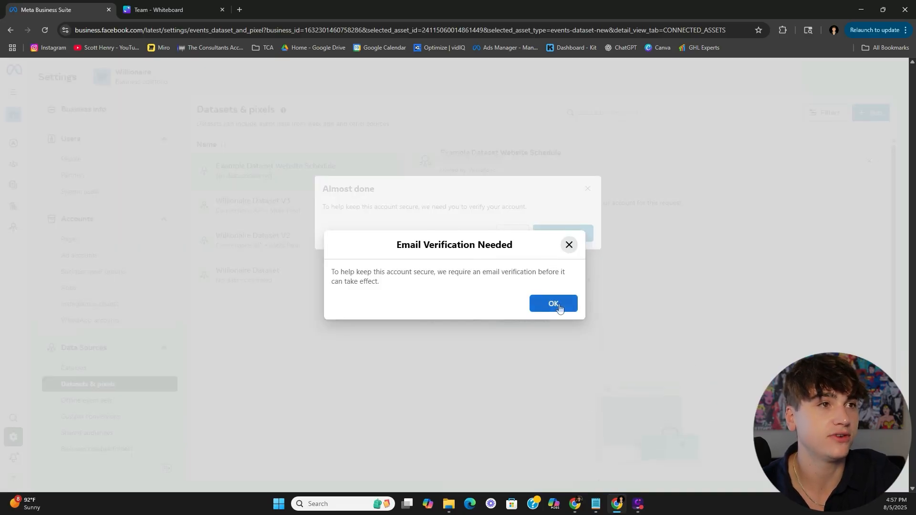
left_click(559, 308)
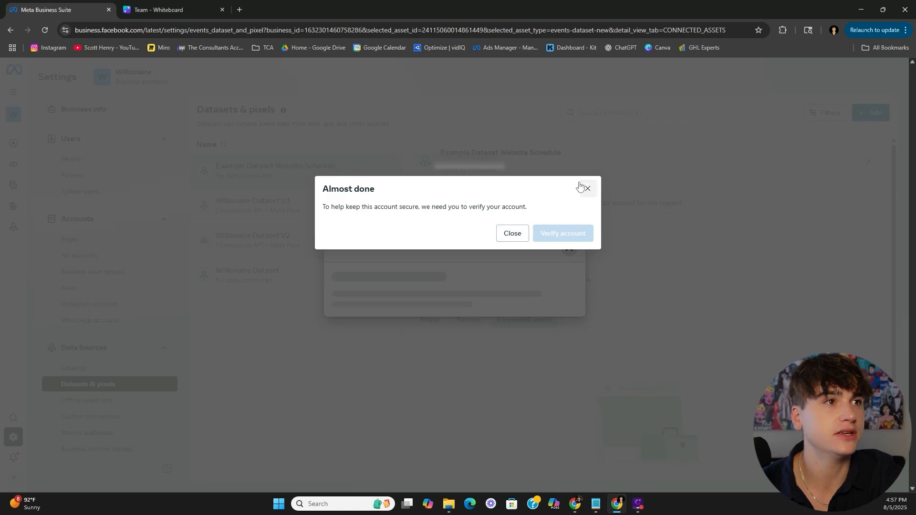
left_click(582, 126)
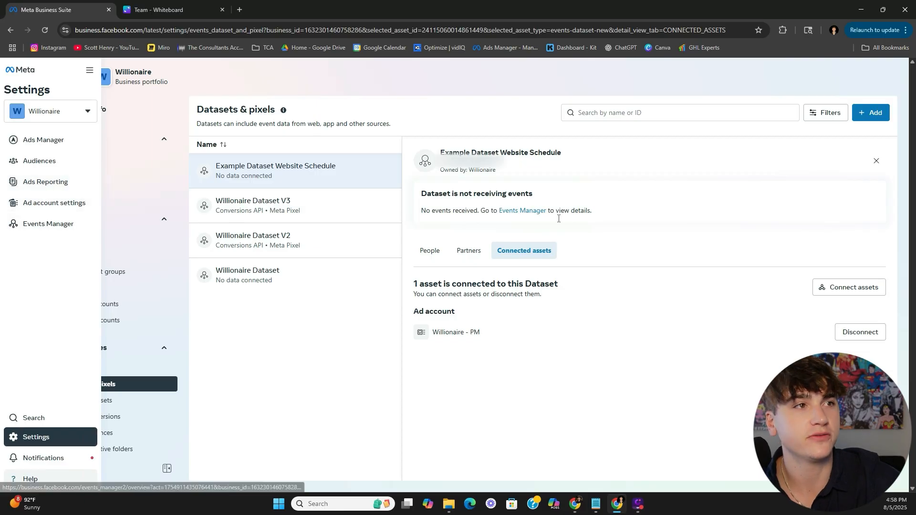
left_click(542, 215)
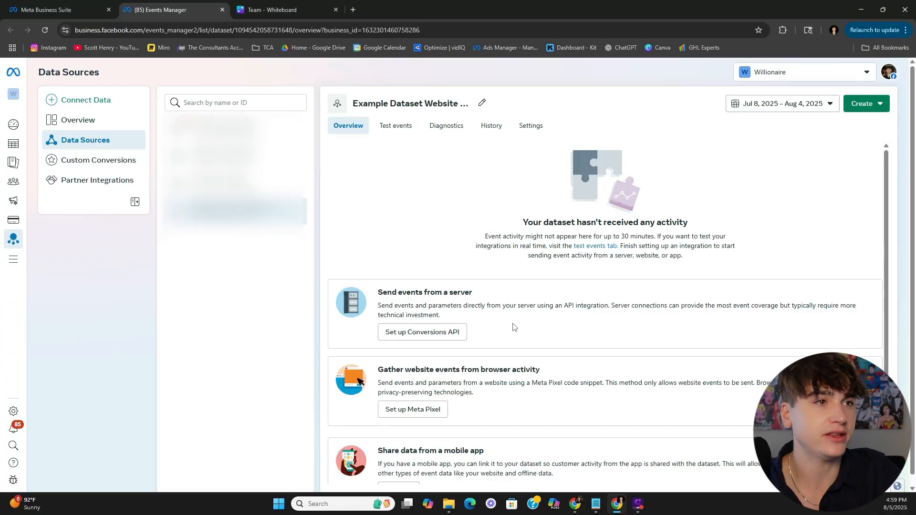
- Choose manual Meta Pixel installation from the dataset overview and copy the pixel base code
scroll(513, 327, "down", 2)
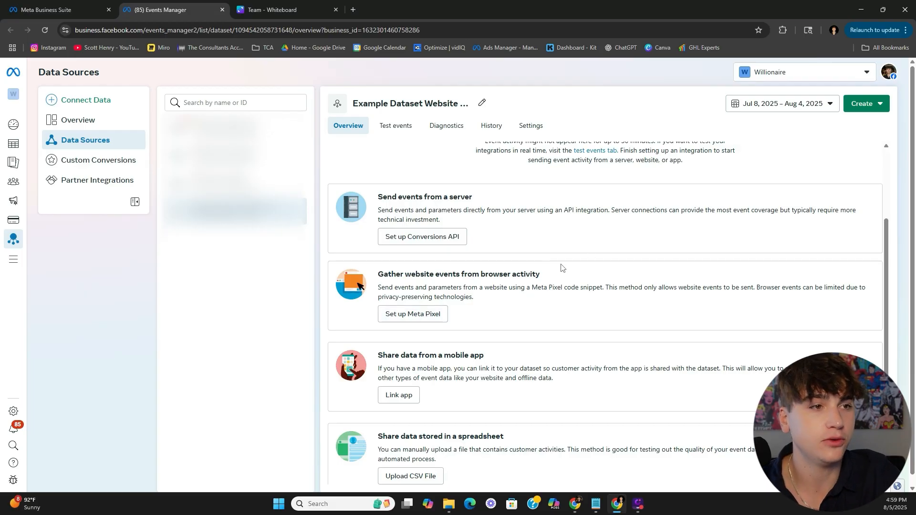
scroll(523, 268, "down", 1)
left_click(429, 303)
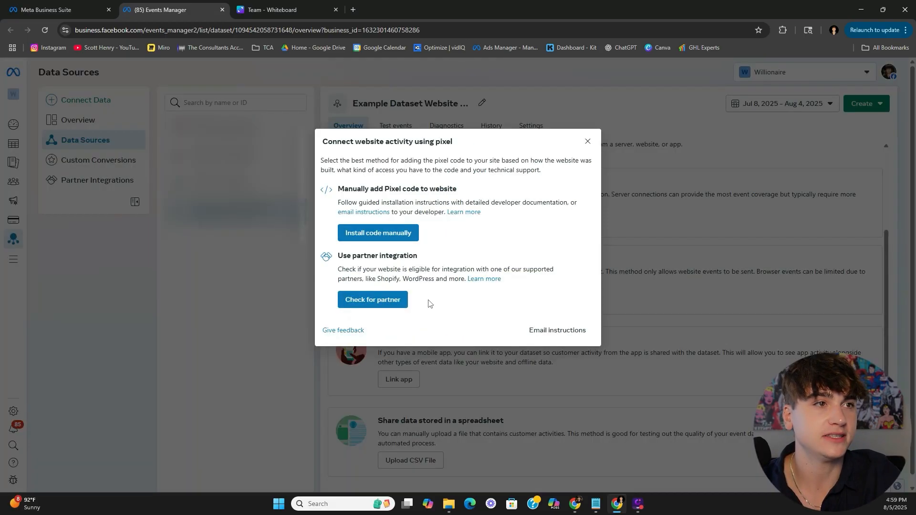
left_click(389, 234)
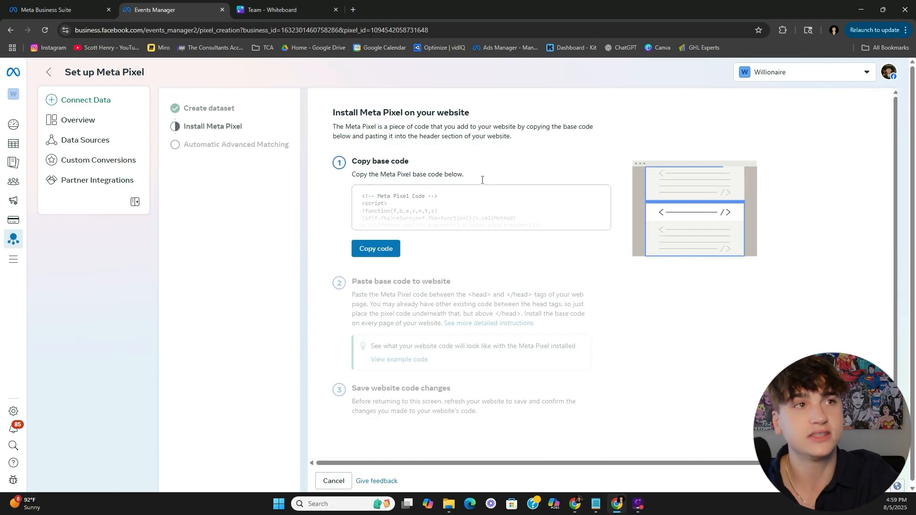
scroll(430, 234, "down", 1)
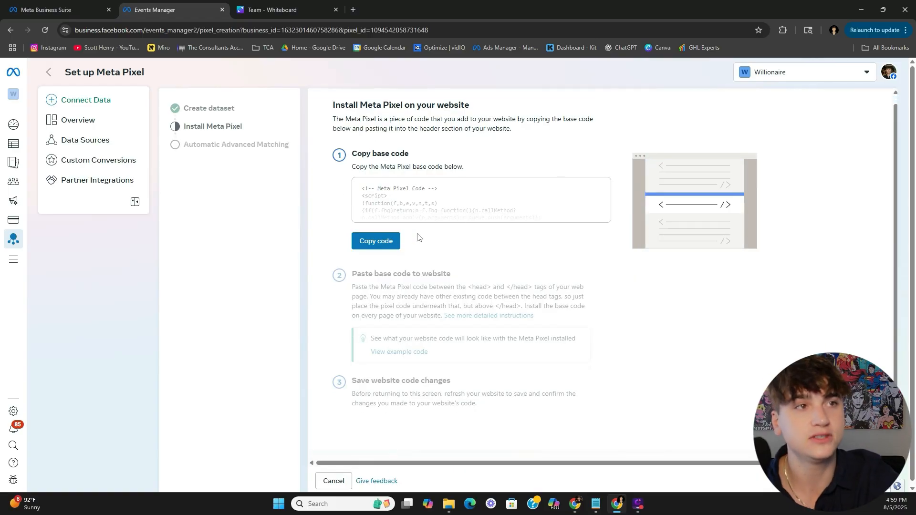
scroll(418, 237, "up", 1)
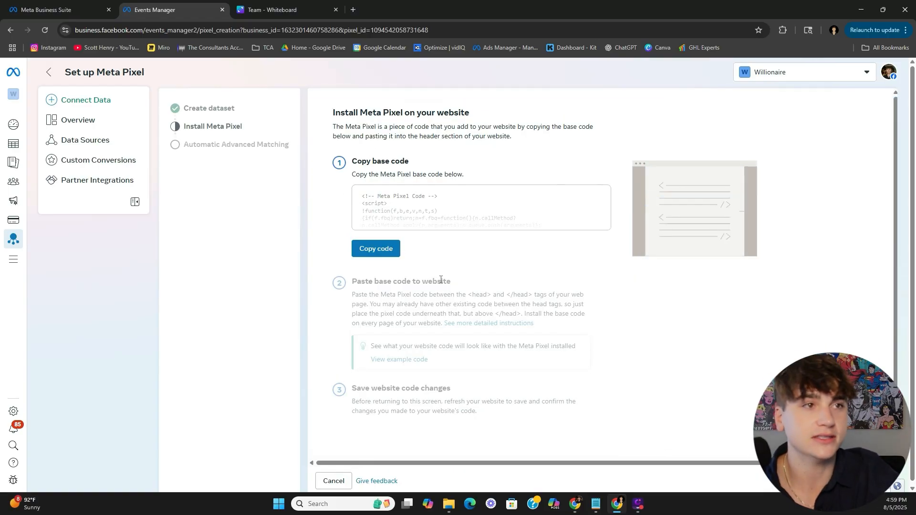
left_click(387, 252)
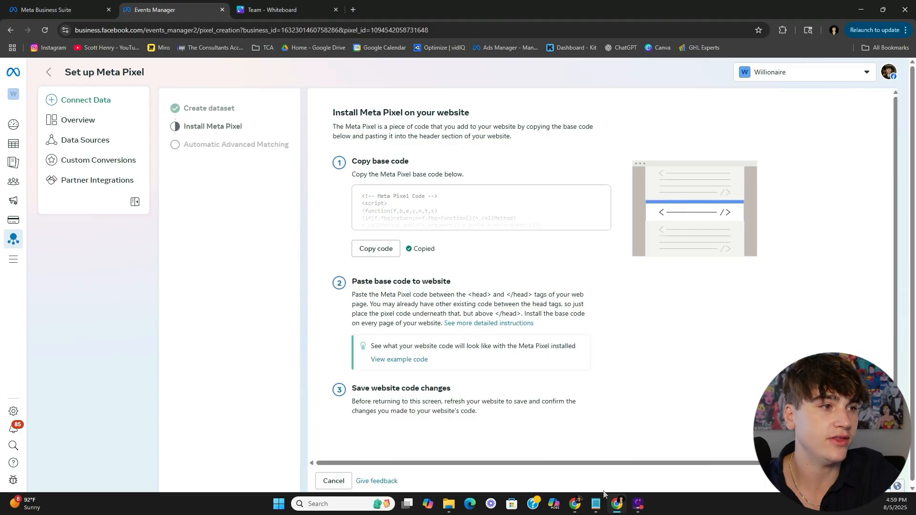
left_click(575, 502)
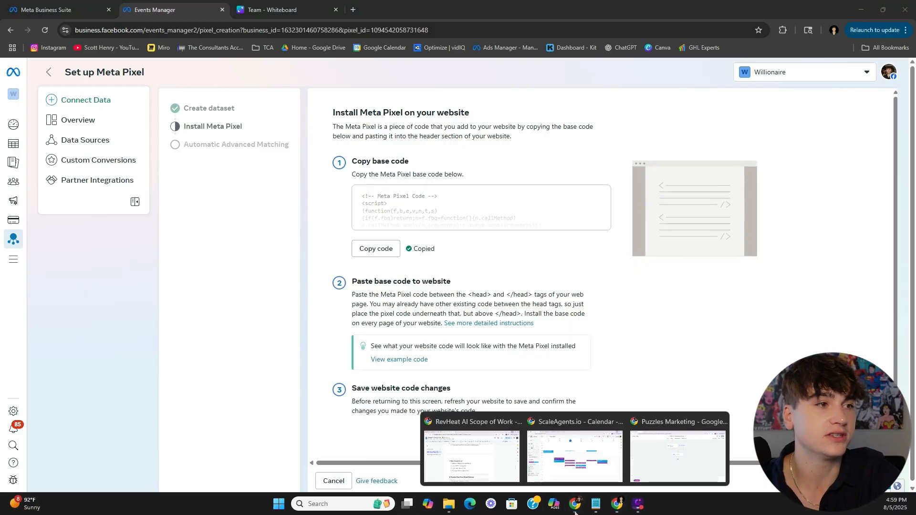
- Paste the Meta Pixel base code into the Organic Ads EXAMPLE funnel's head tracking code and save
left_click(677, 453)
left_click(320, 261)
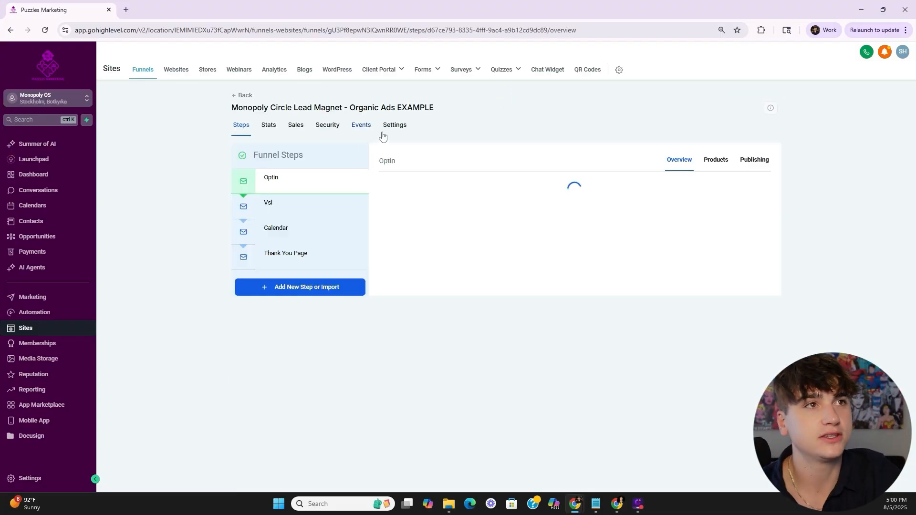
left_click(395, 126)
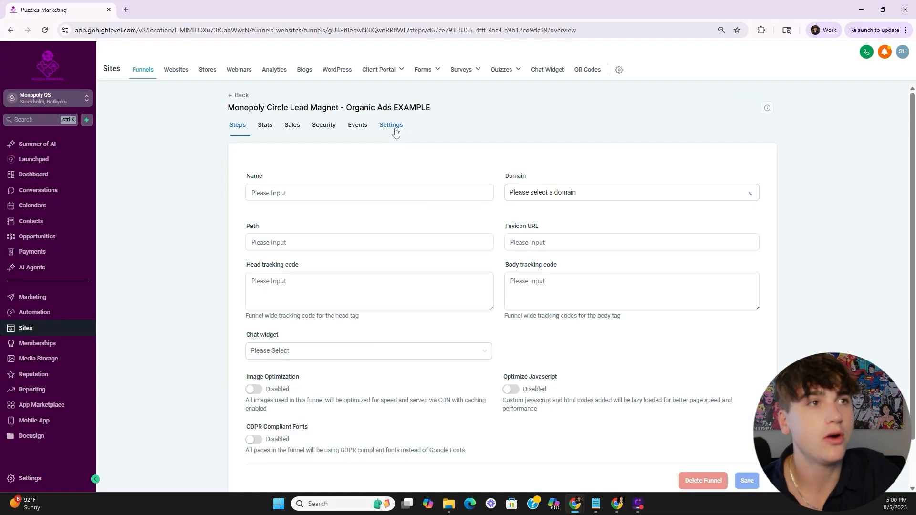
left_click(280, 285)
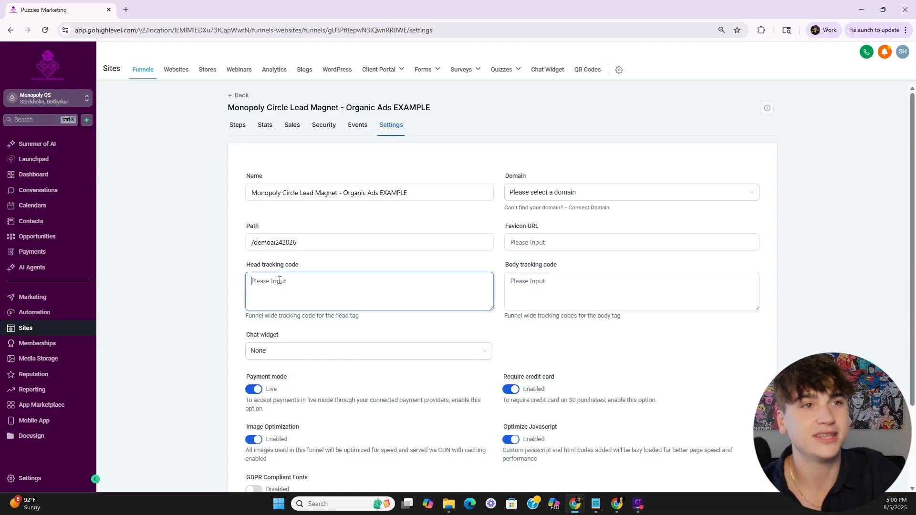
key("ctrl+v")
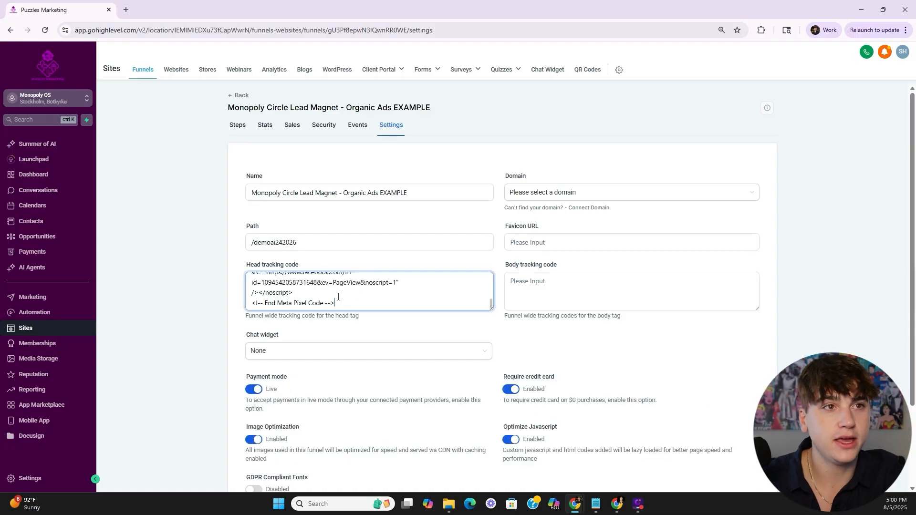
left_click(501, 329)
scroll(549, 358, "down", 2)
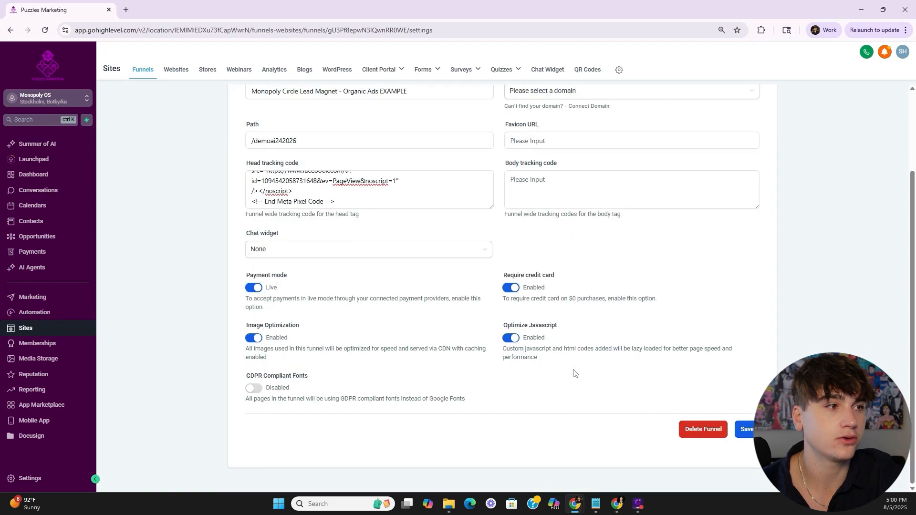
left_click(753, 426)
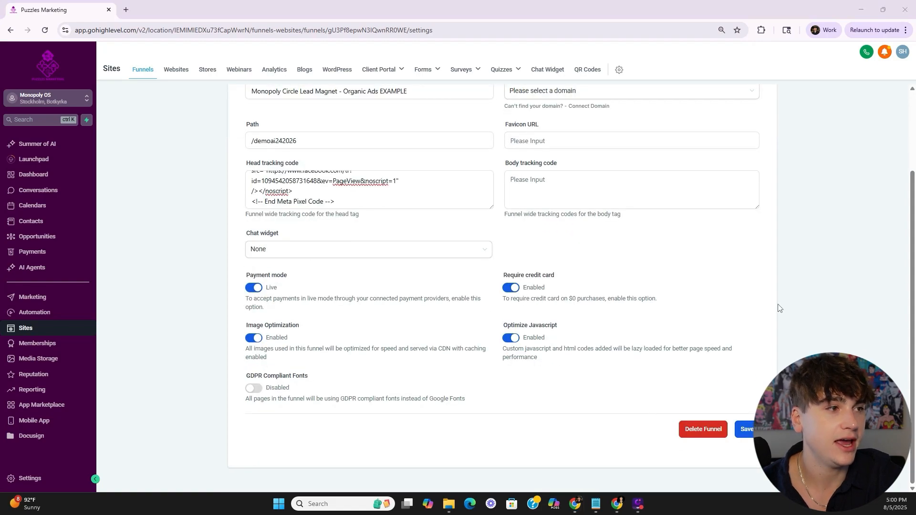
left_click(744, 437)
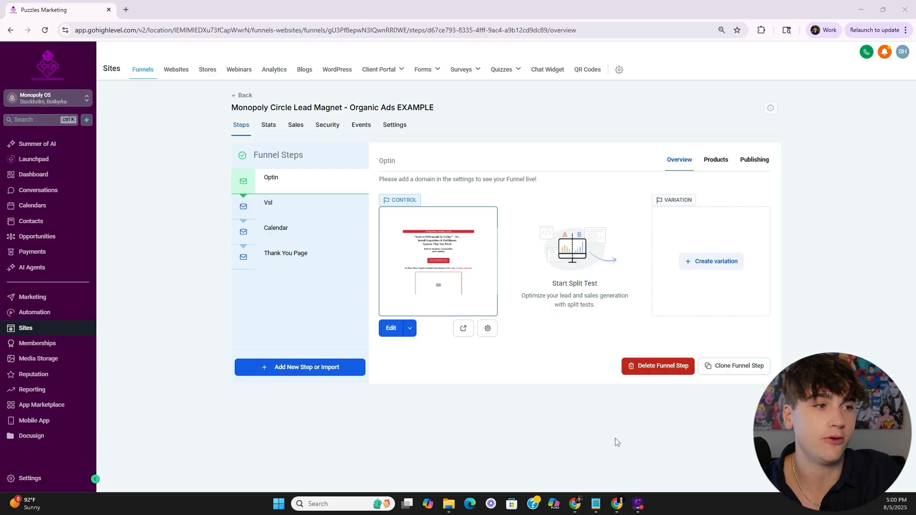
mouse_move(617, 504)
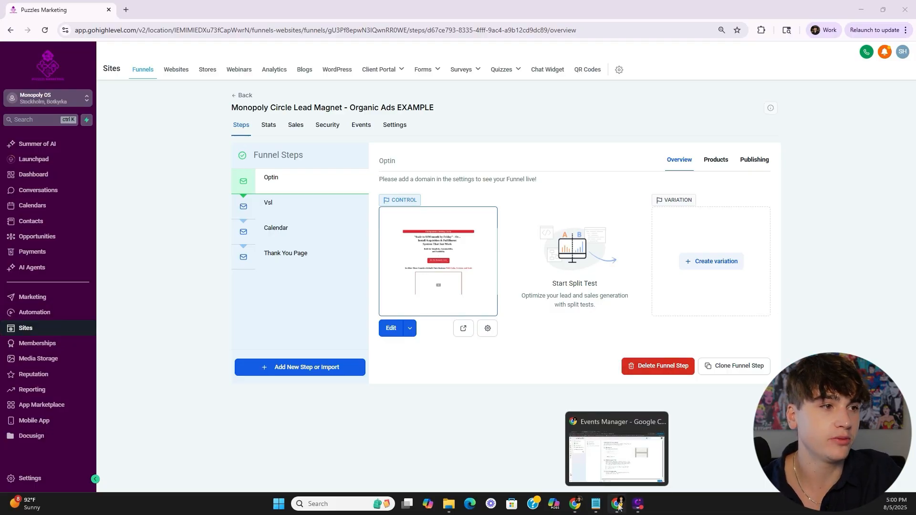
left_click(617, 451)
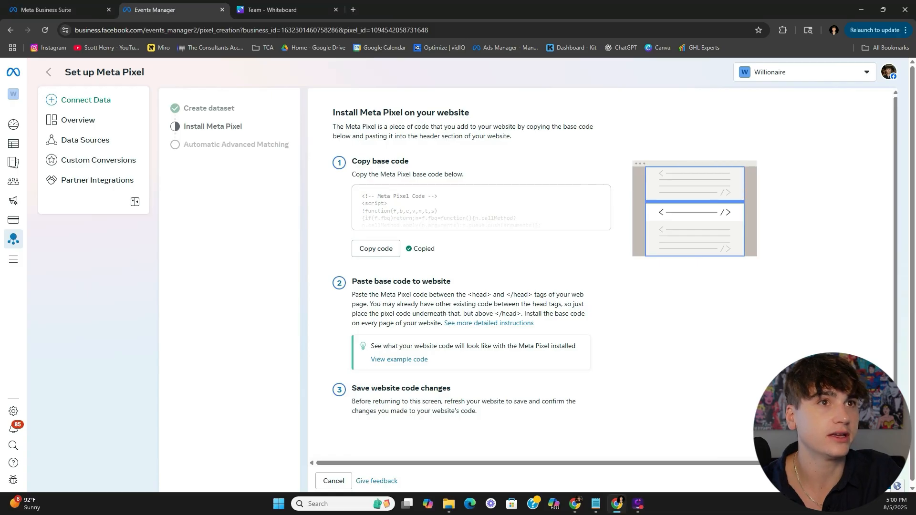
- Finish the pixel install and choose manual Conversions API setup alongside the Meta Pixel
left_click(882, 481)
left_click(882, 222)
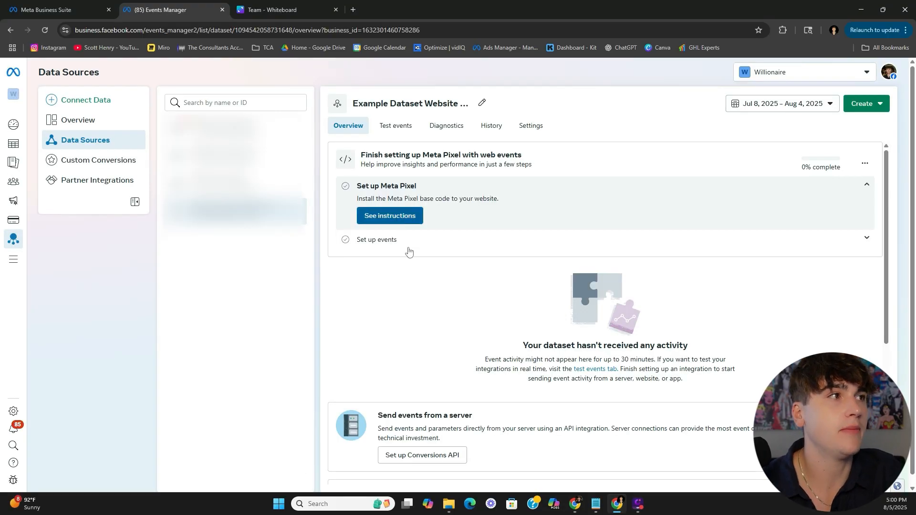
scroll(412, 289, "down", 2)
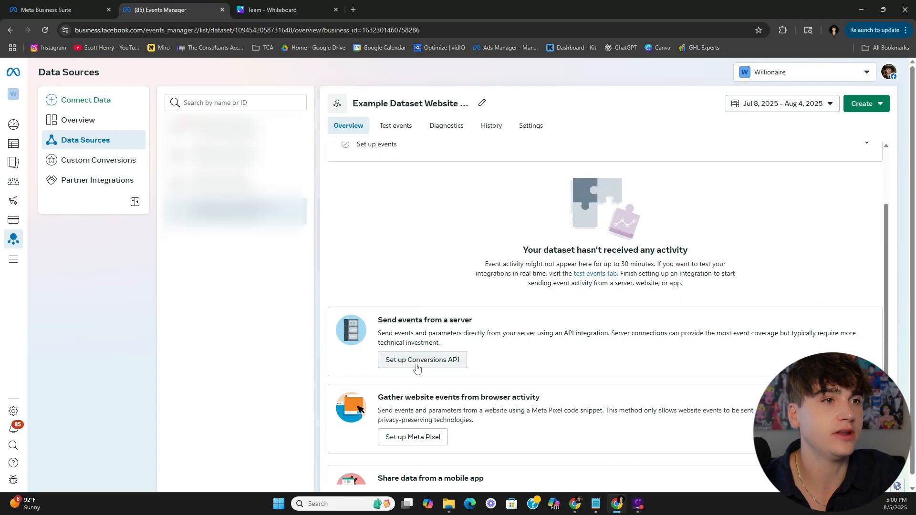
left_click(416, 364)
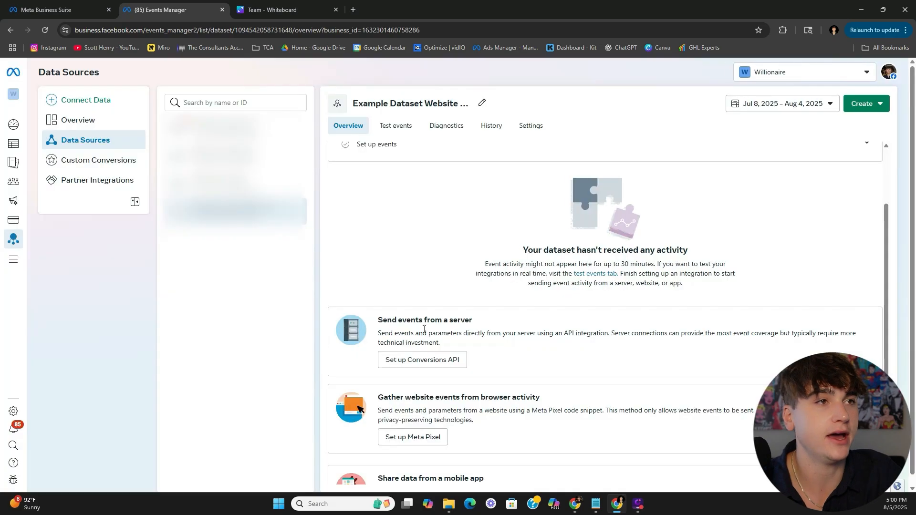
left_click(433, 371)
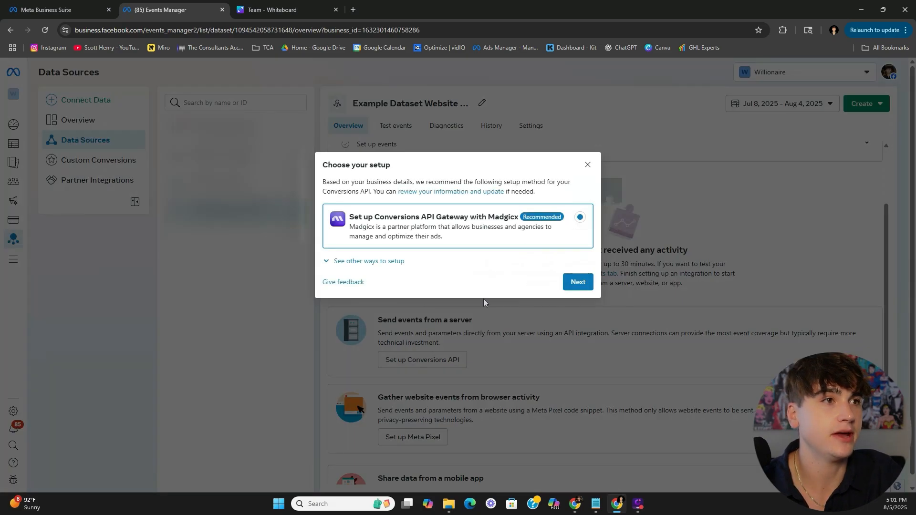
left_click(361, 264)
left_click(482, 334)
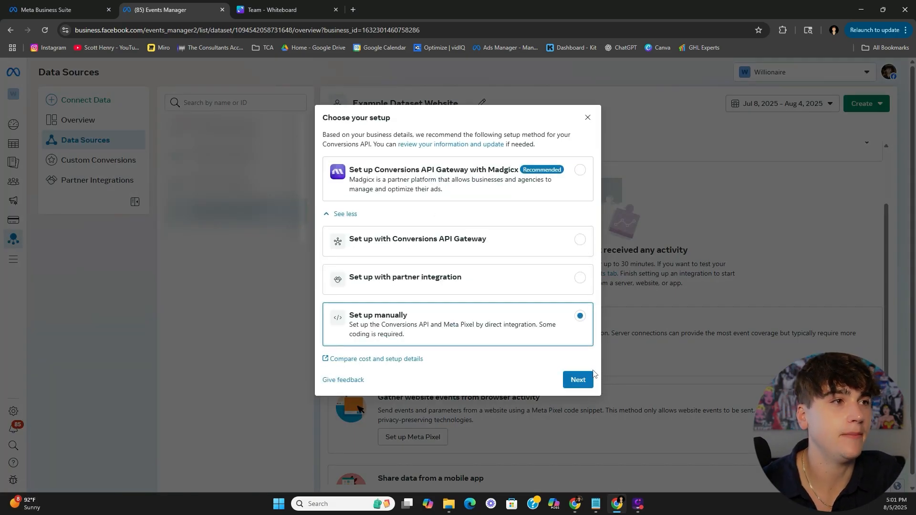
left_click(575, 378)
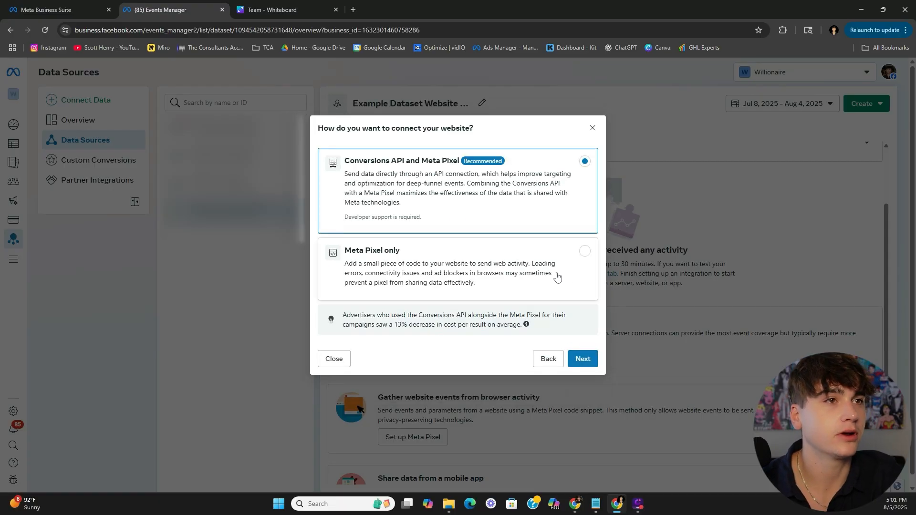
left_click(584, 355)
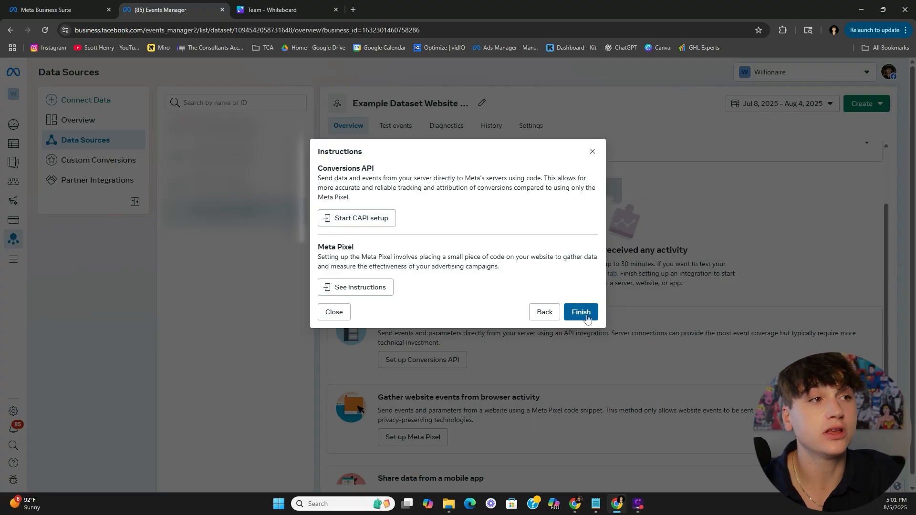
- Start the CAPI setup and advance past the implementation overview to event selection
left_click(362, 225)
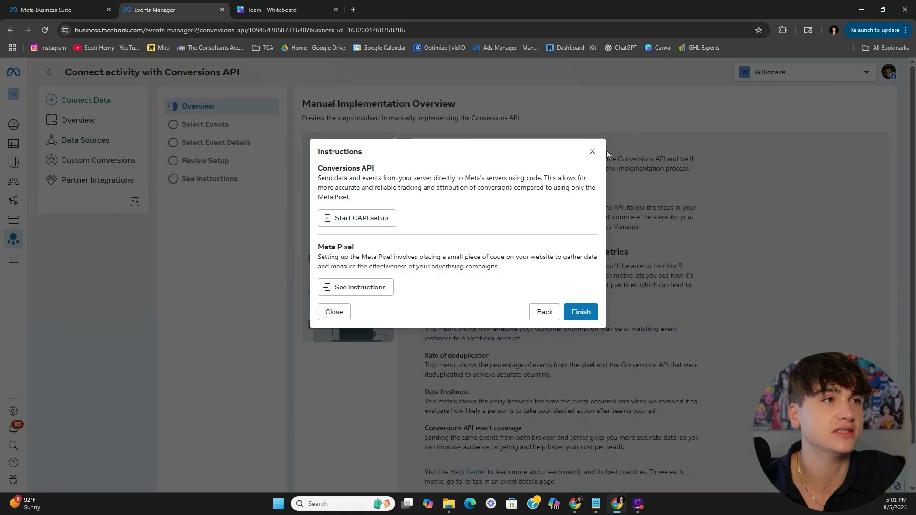
left_click(592, 152)
scroll(599, 362, "down", 2)
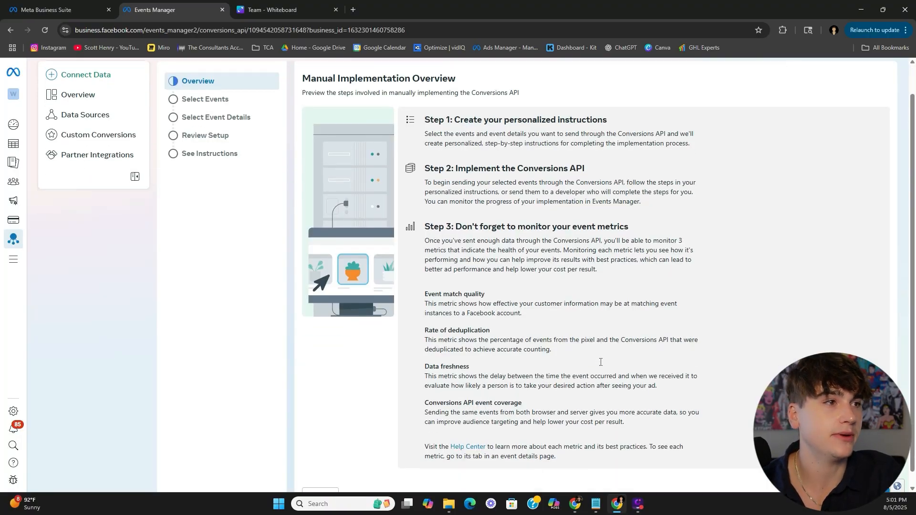
left_click(864, 475)
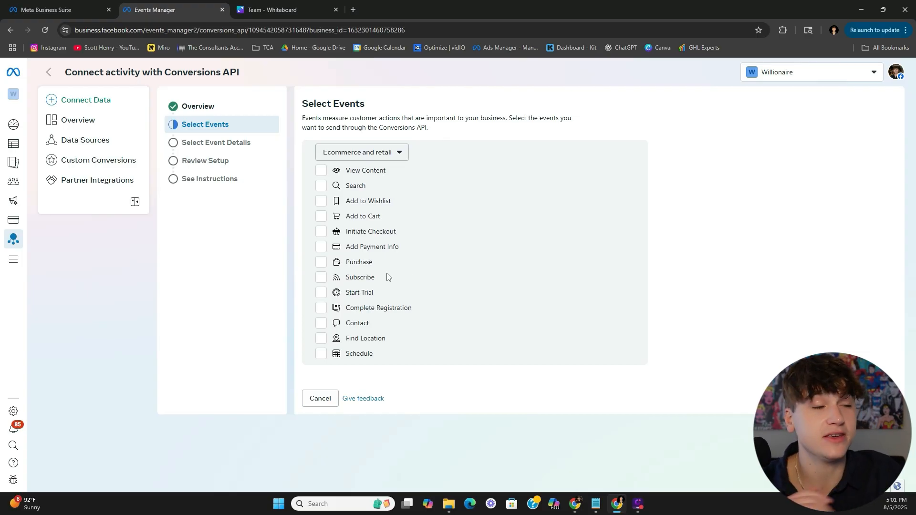
- Under Other business category, select the Lead and Schedule events and advance to parameters
left_click(402, 155)
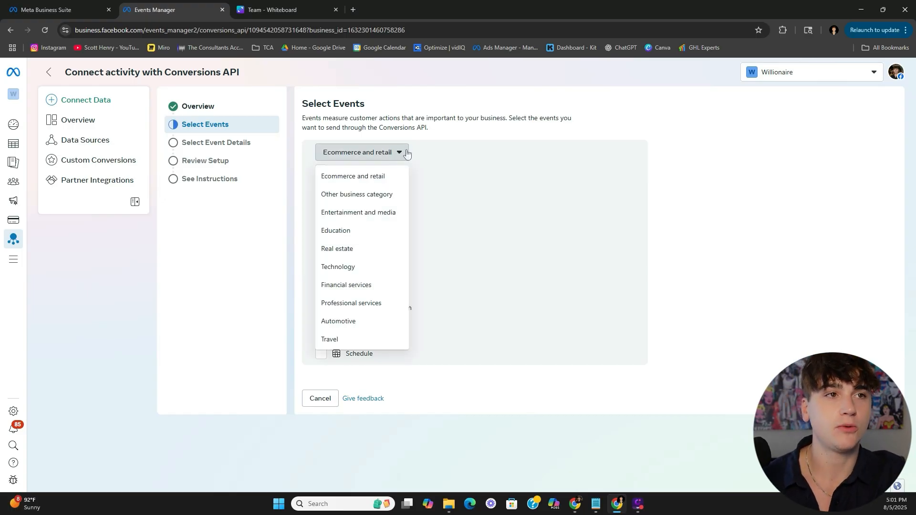
left_click(388, 195)
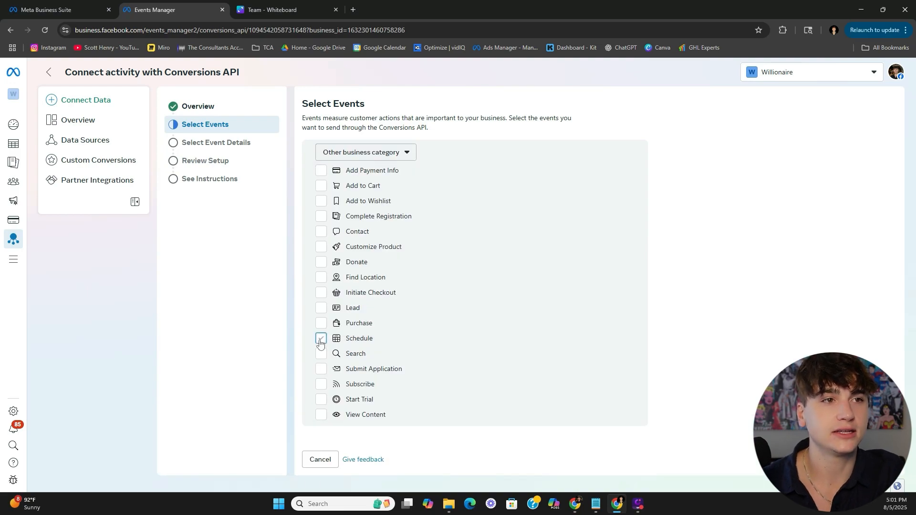
left_click(320, 308)
double_click(350, 311)
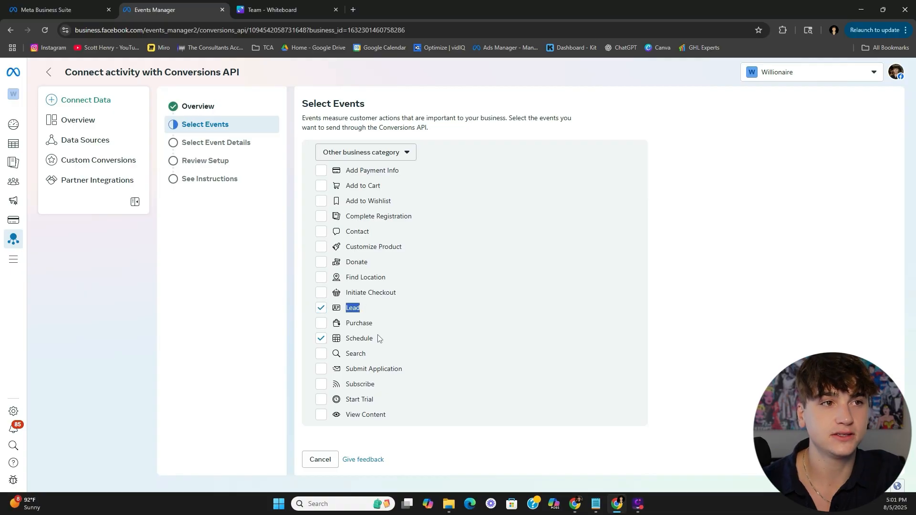
left_click_drag(378, 339, 349, 342)
left_click(349, 343)
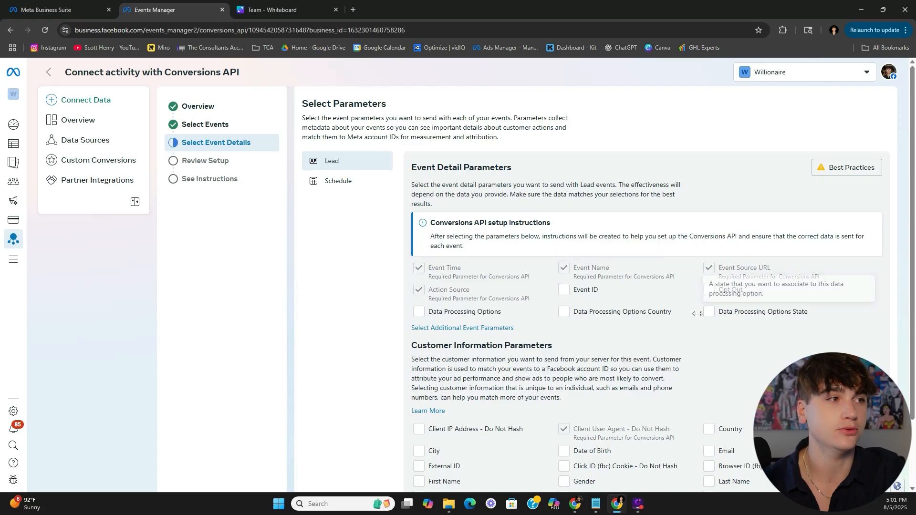
- Tick Event ID and every customer information parameter for the Lead event
left_click(561, 293)
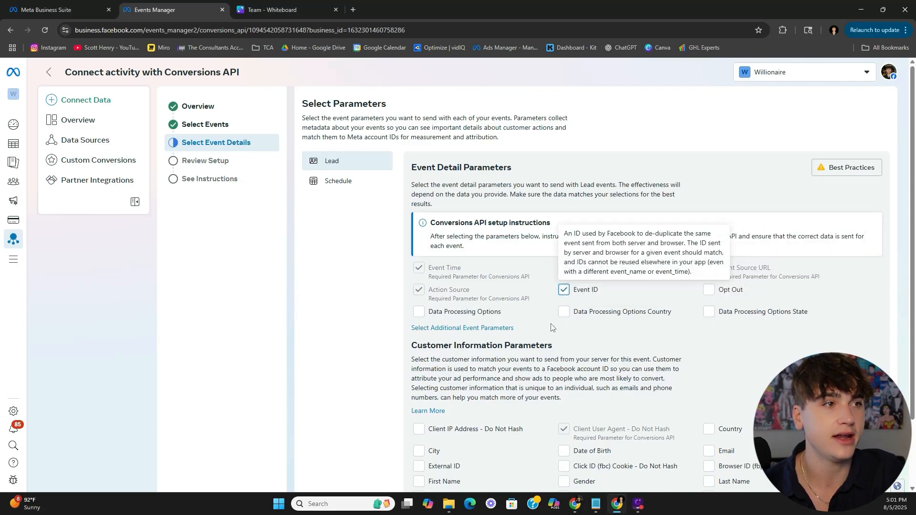
scroll(561, 296, "down", 2)
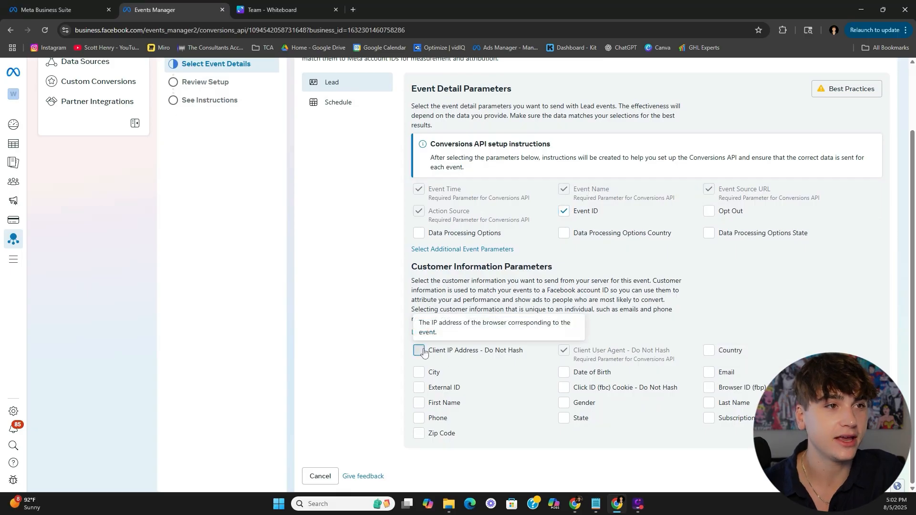
left_click(418, 374)
left_click(420, 388)
left_click(419, 404)
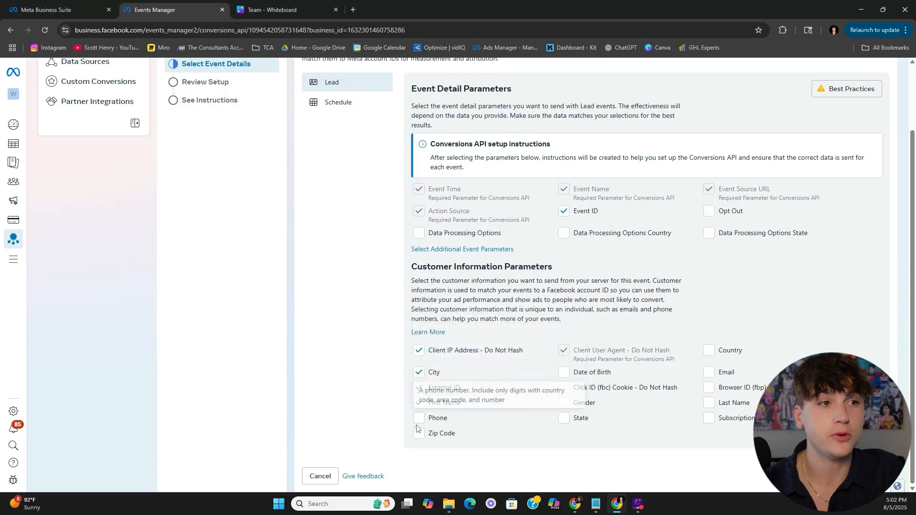
left_click(419, 433)
left_click(419, 418)
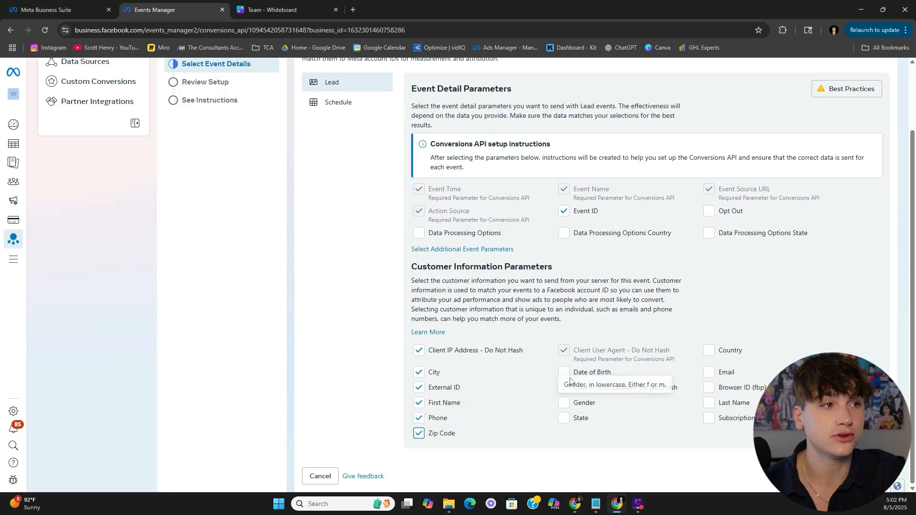
left_click(564, 372)
left_click(564, 403)
left_click(564, 388)
left_click(563, 417)
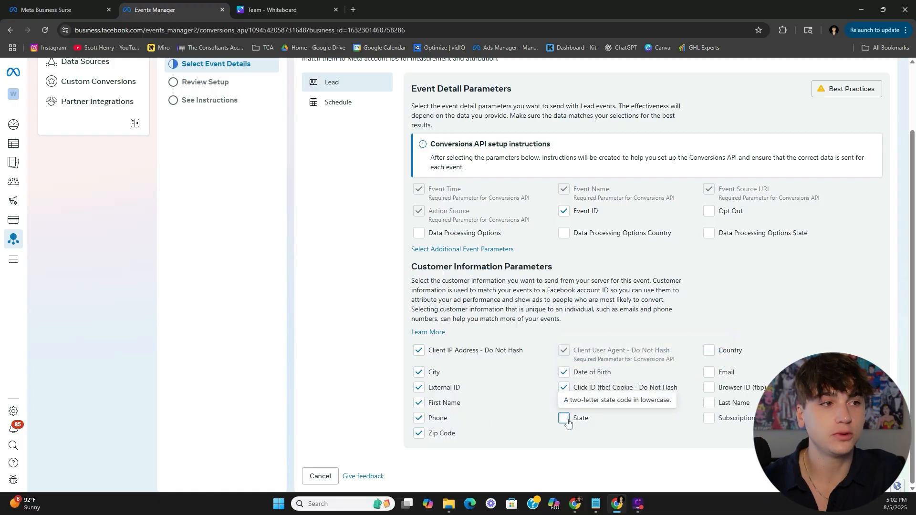
left_click(709, 350)
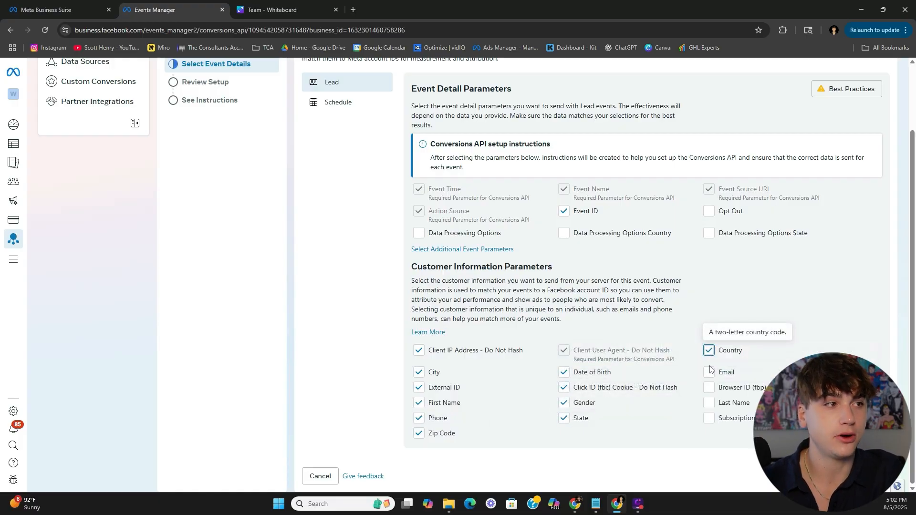
left_click(709, 372)
left_click(709, 388)
left_click(709, 402)
left_click(709, 418)
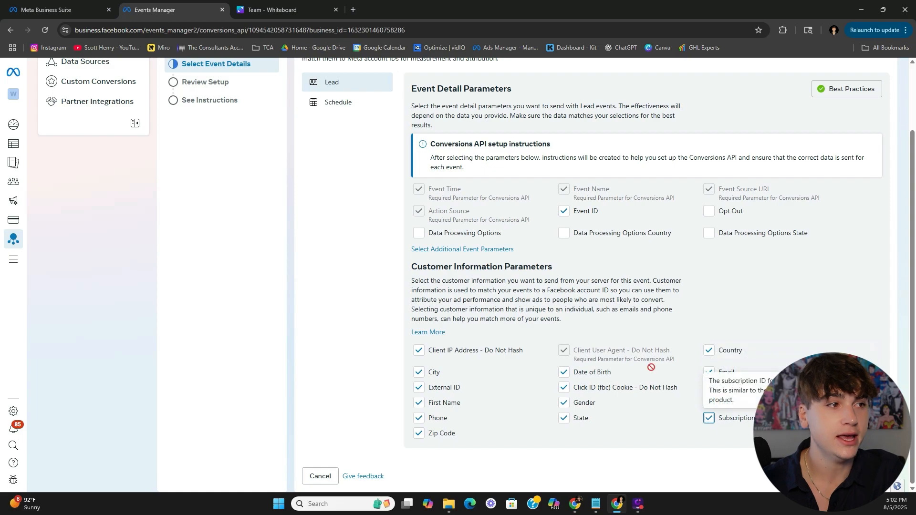
scroll(352, 214, "up", 2)
- Tick Event ID and all customer parameters for Schedule, then proceed to Review Setup
left_click(348, 181)
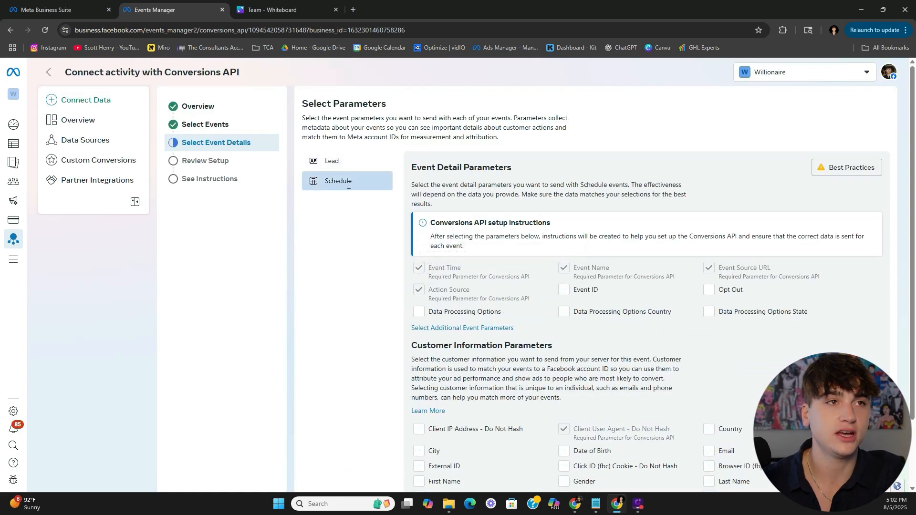
left_click(588, 291)
scroll(762, 335, "down", 2)
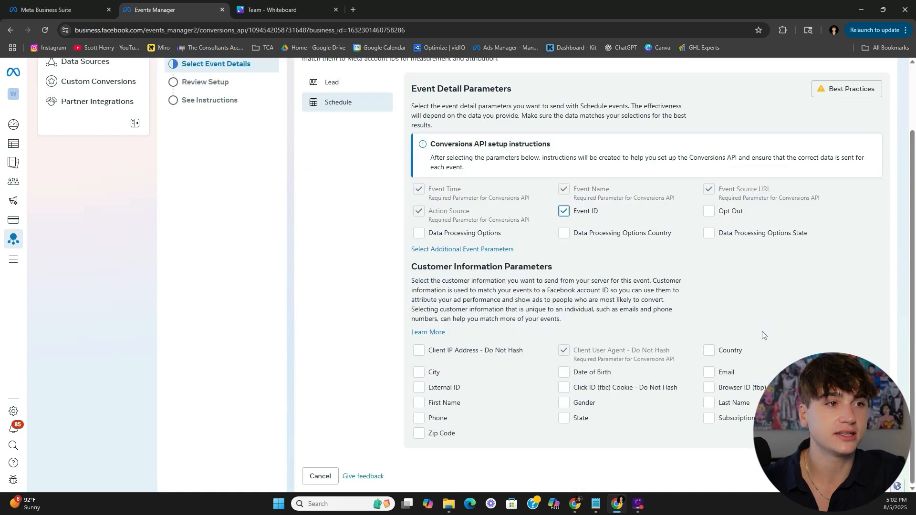
left_click(709, 351)
left_click(709, 372)
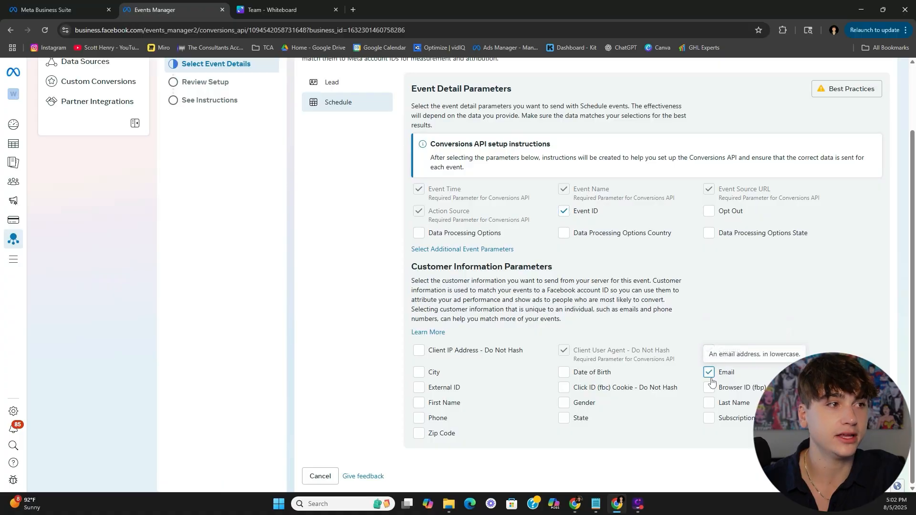
left_click(709, 404)
left_click(709, 418)
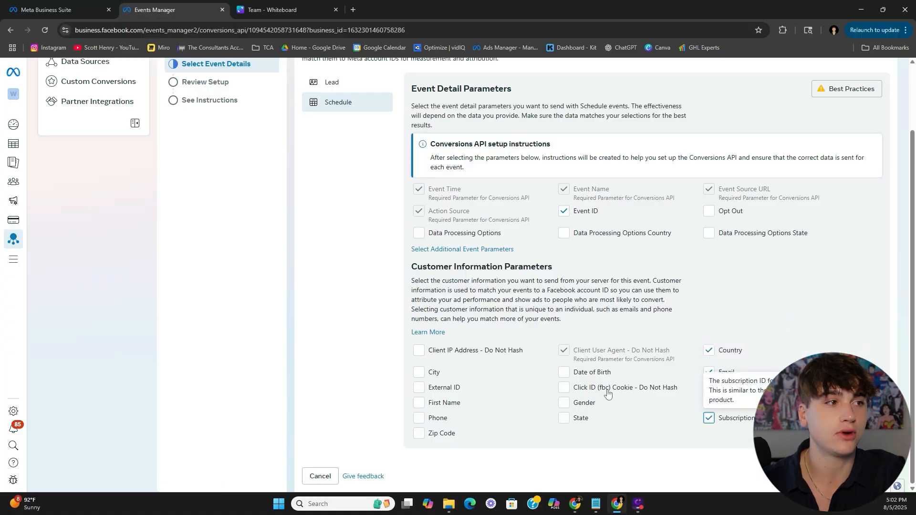
left_click(564, 388)
left_click(564, 403)
left_click(564, 418)
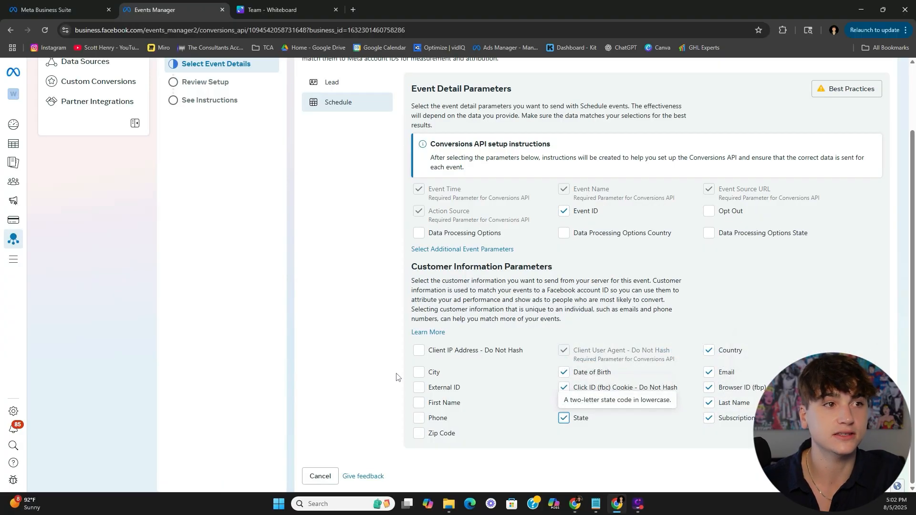
left_click(418, 351)
left_click(419, 372)
left_click(419, 388)
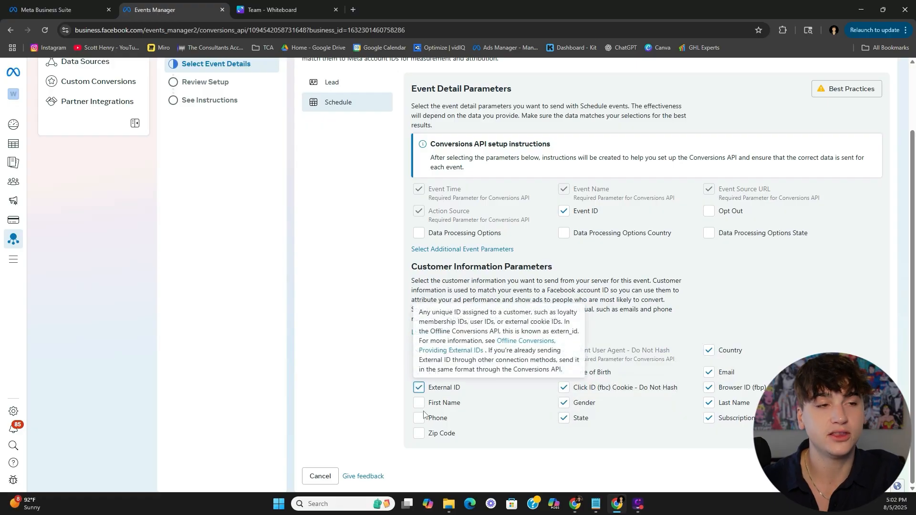
left_click(419, 402)
left_click(419, 418)
left_click(419, 434)
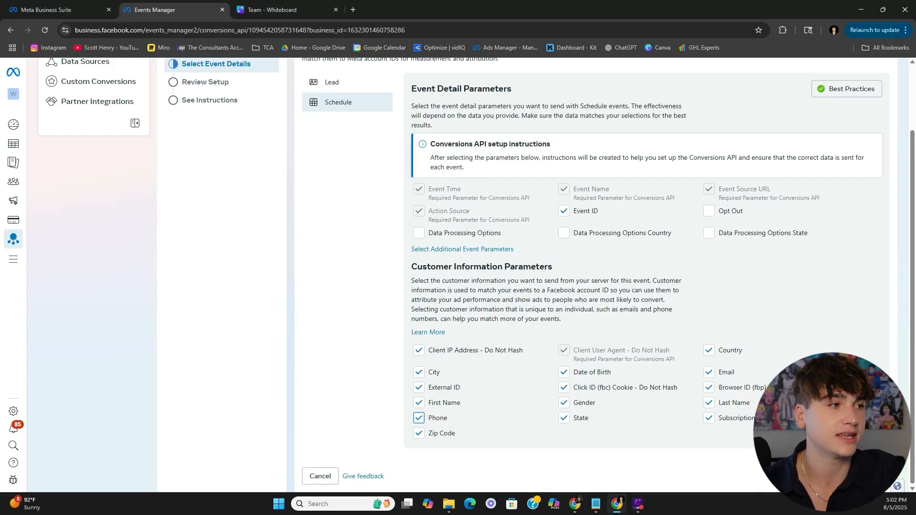
left_click(875, 476)
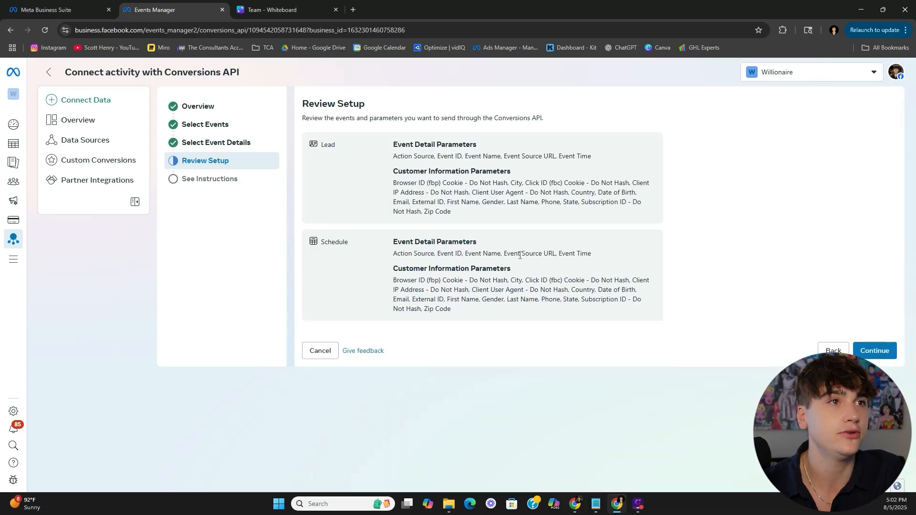
- Continue to the instructions without emailing a copy and start the Conversions API guide
left_click(875, 350)
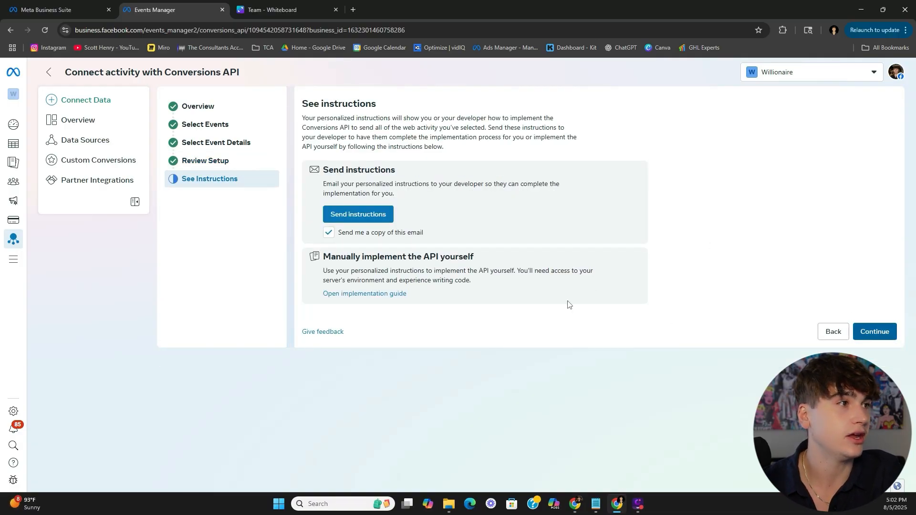
left_click(329, 234)
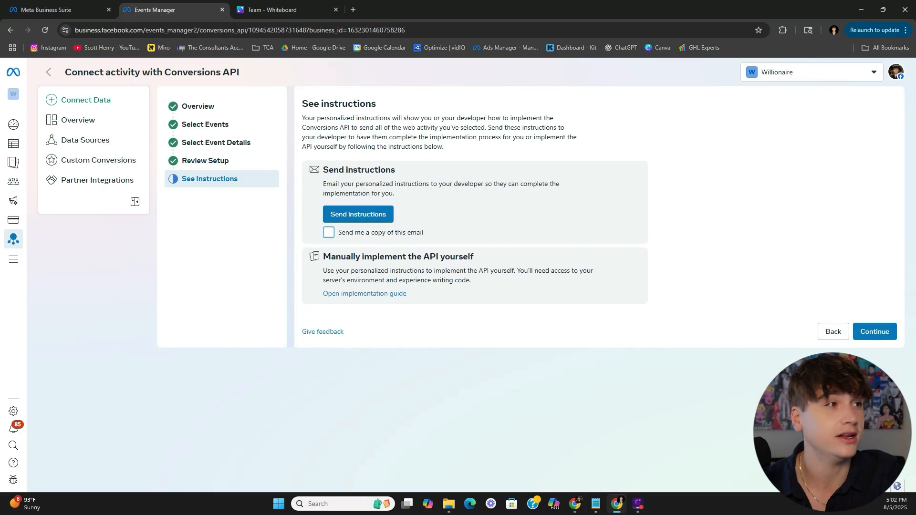
left_click(871, 335)
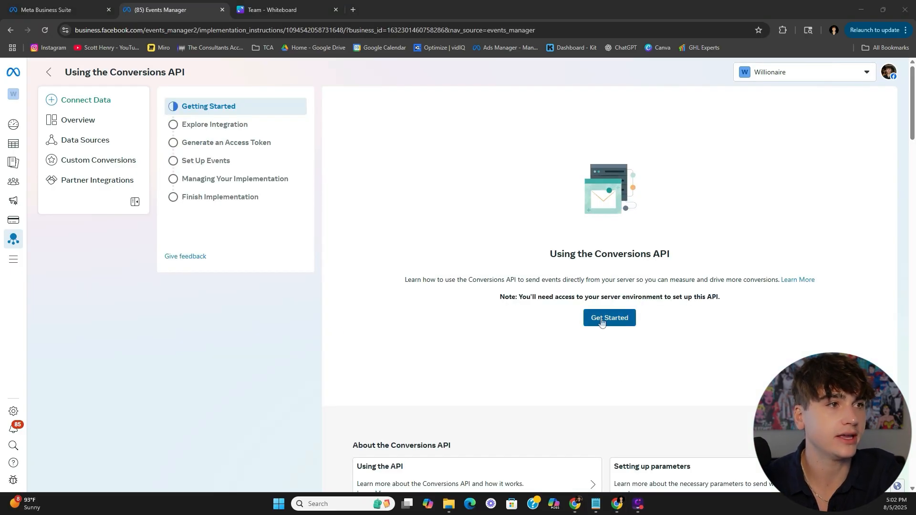
left_click(600, 319)
scroll(600, 320, "down", 3)
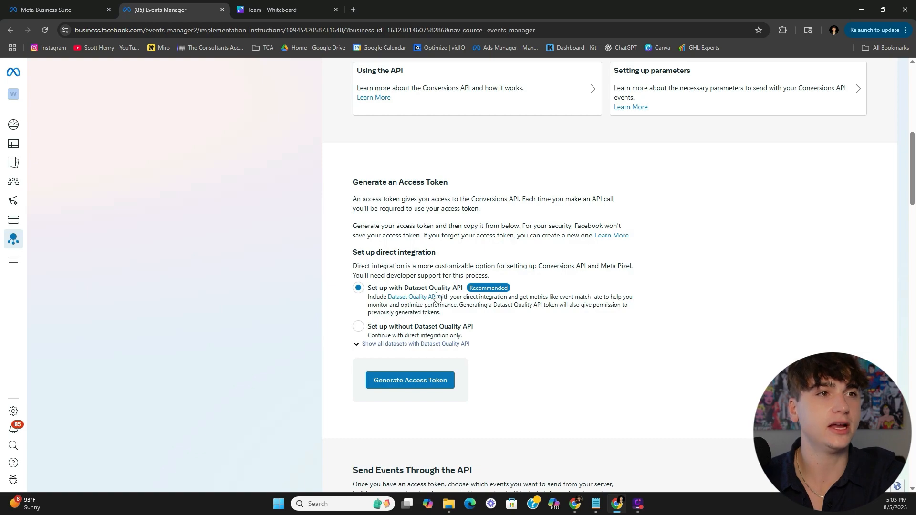
scroll(496, 319, "down", 2)
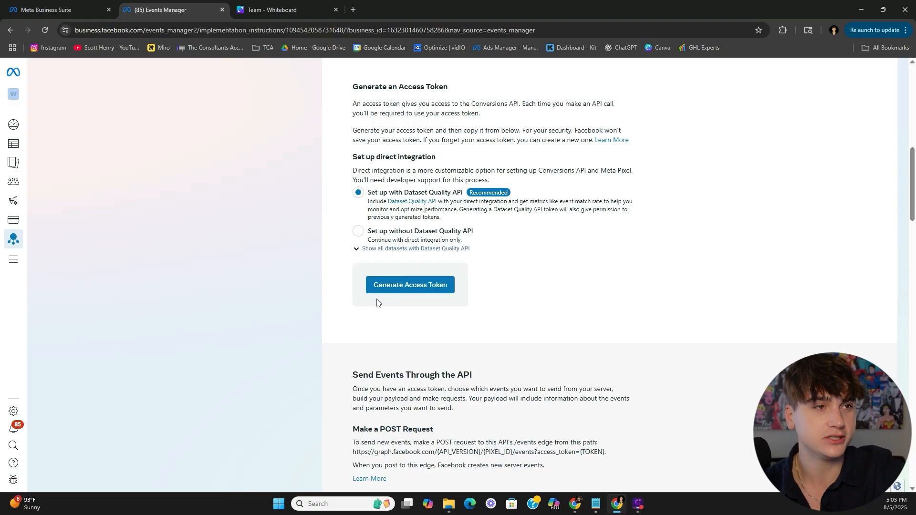
- Generate an access token for Example Dataset Website Schedule and copy it
left_click(412, 286)
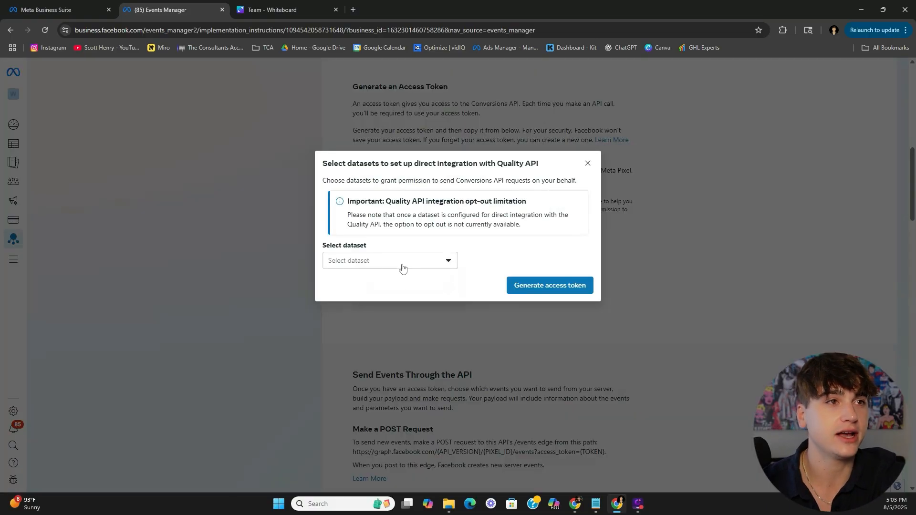
left_click(402, 266)
left_click(362, 377)
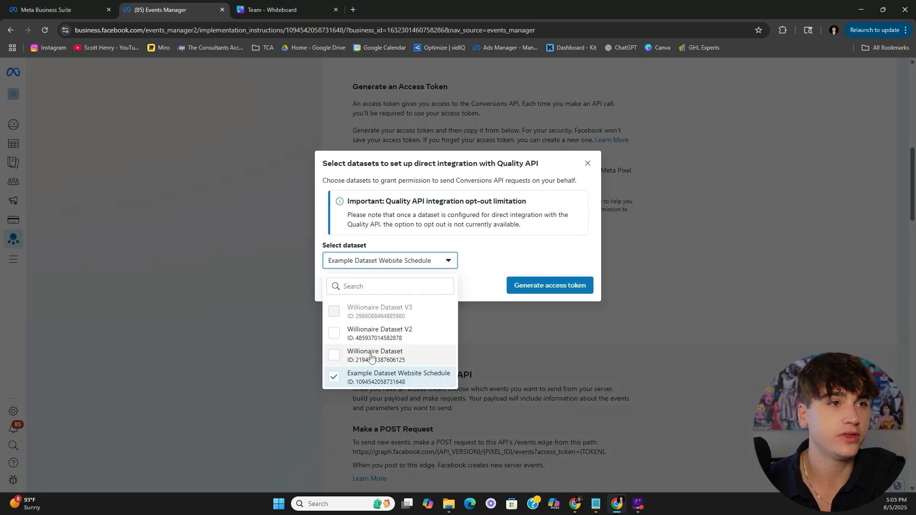
left_click(544, 288)
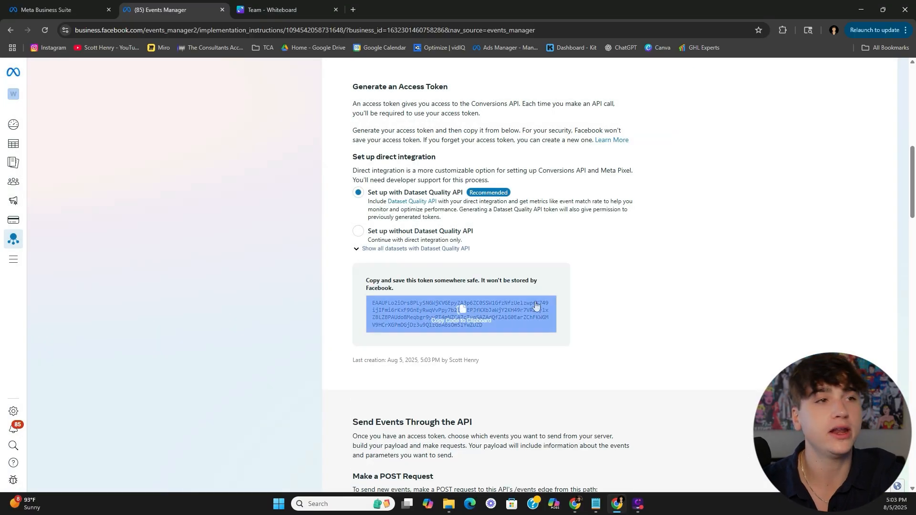
left_click(463, 310)
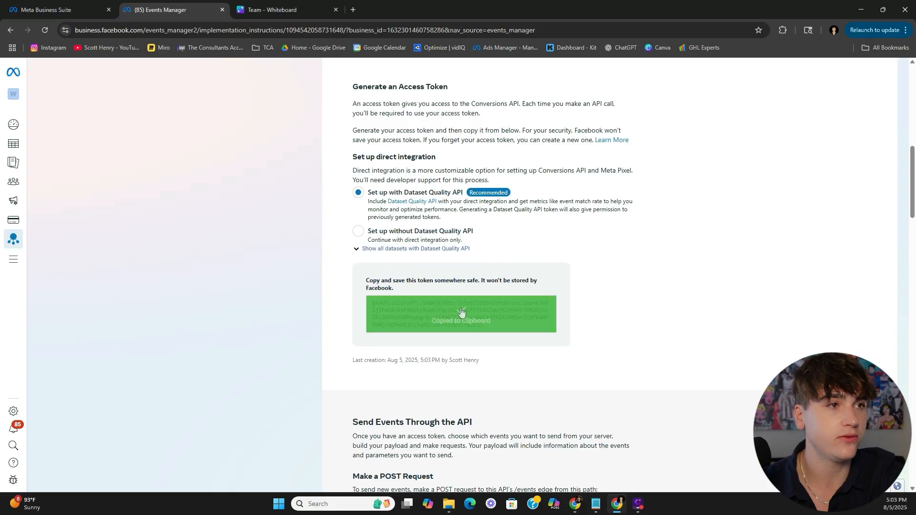
left_click(576, 504)
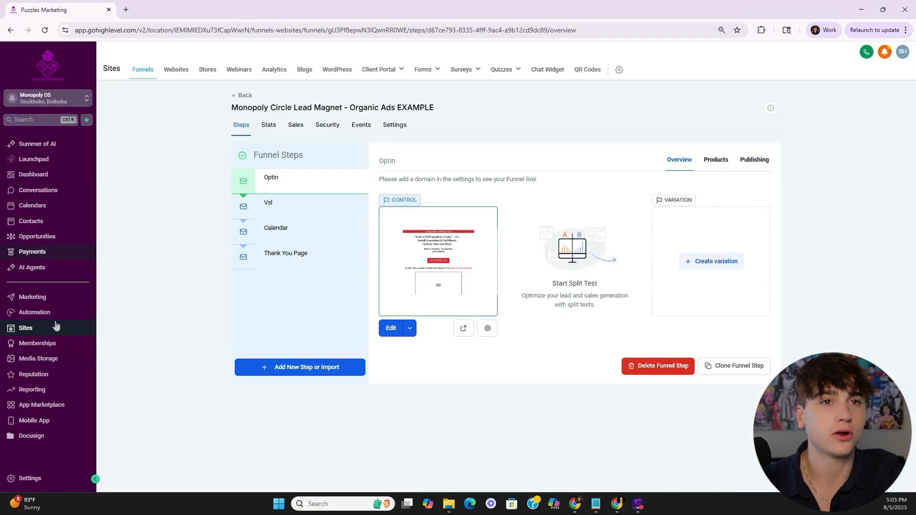
- Paste the new access token into the 1. Meta Pixel Opt-In FB Conversion API action, clearing the Pixel ID
left_click(75, 312)
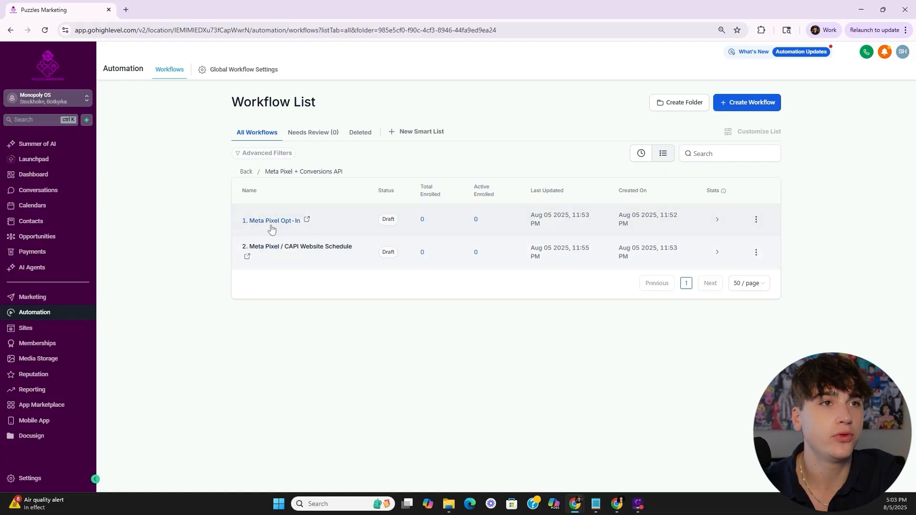
left_click(274, 223)
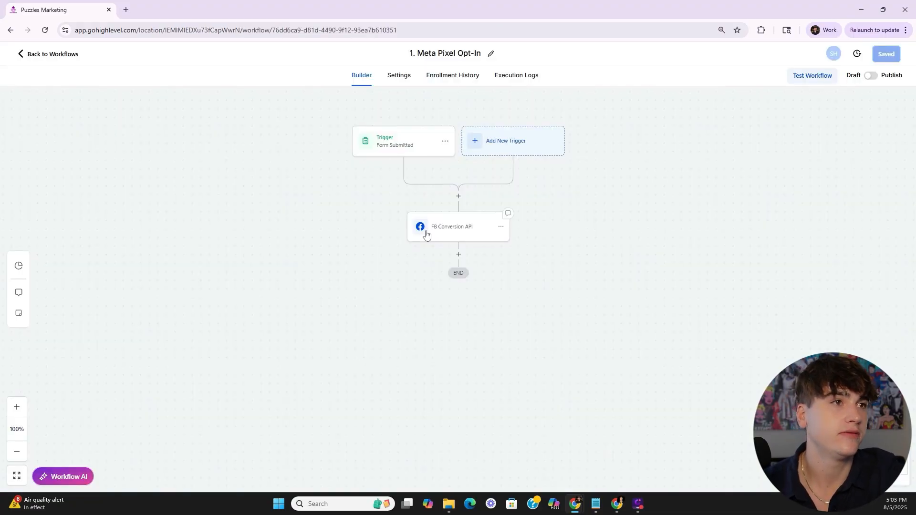
left_click(426, 234)
left_click_drag(799, 280, 651, 278)
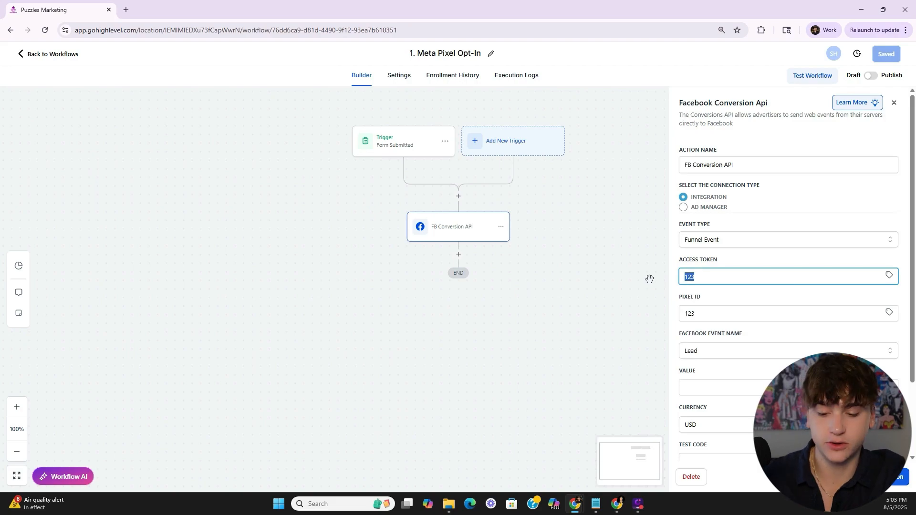
key("ctrl+v")
left_click(725, 292)
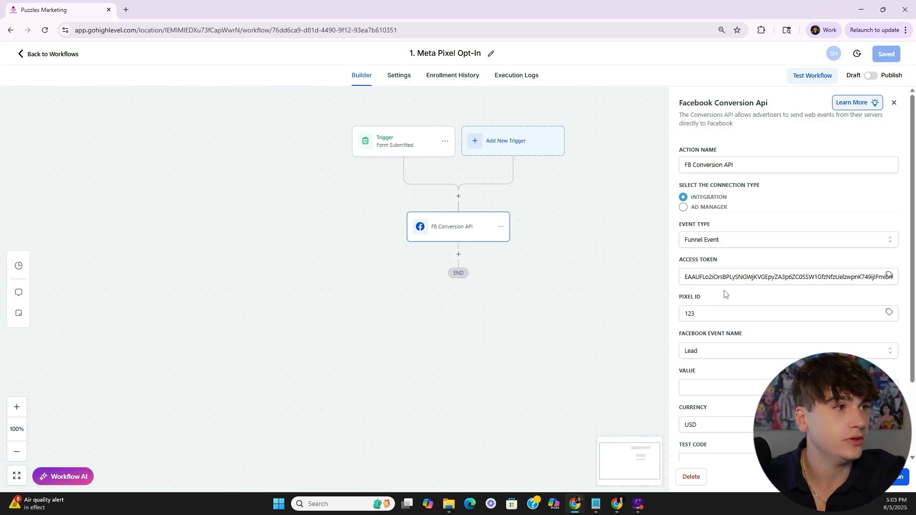
left_click_drag(729, 312, 682, 310)
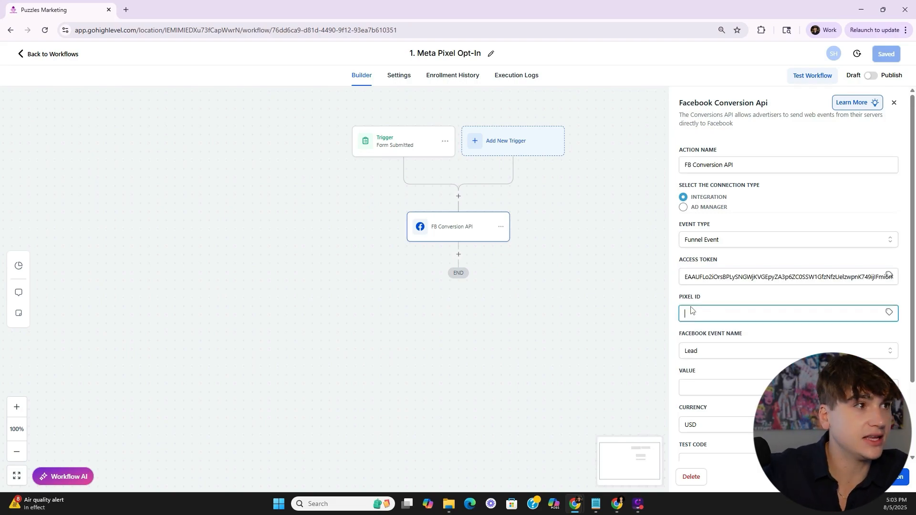
left_click(617, 504)
- Scroll to the end of the Conversions API guide and finish it, returning to Data Sources
scroll(413, 261, "up", 5)
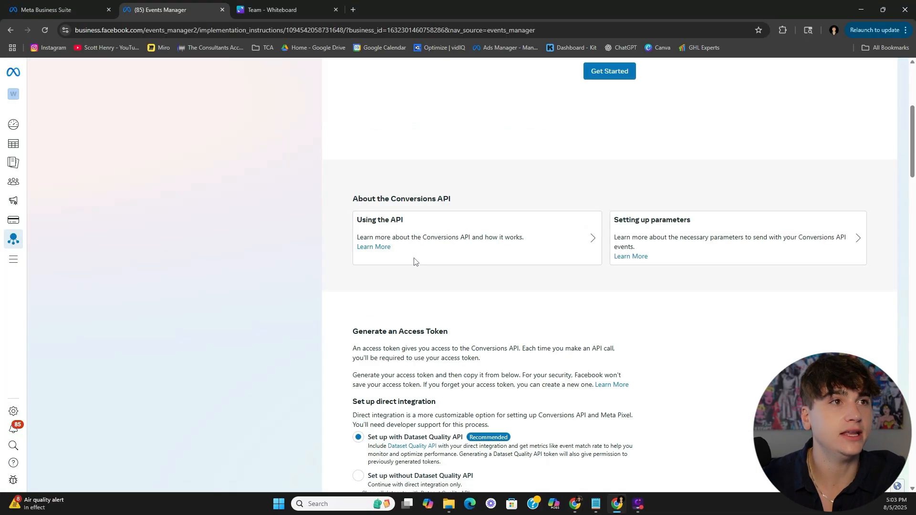
scroll(414, 262, "up", 5)
scroll(518, 328, "down", 20)
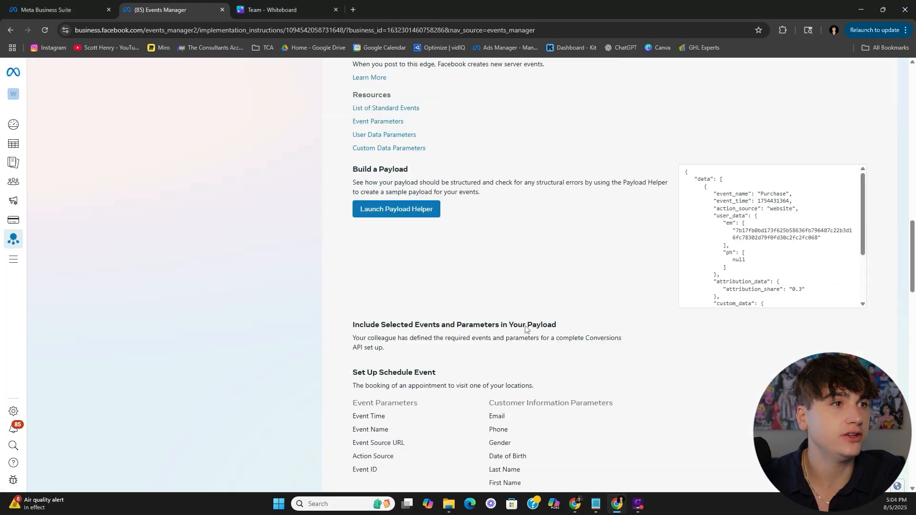
scroll(525, 328, "down", 20)
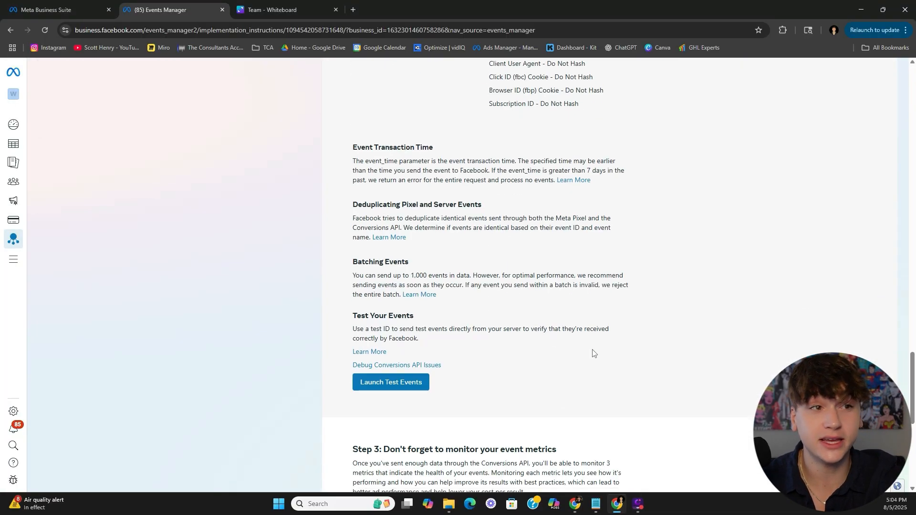
scroll(592, 354, "down", 8)
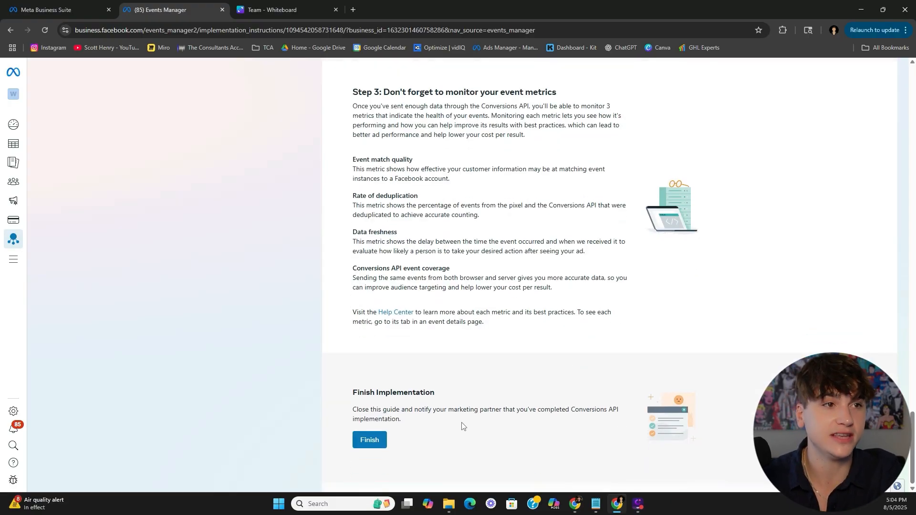
left_click(369, 440)
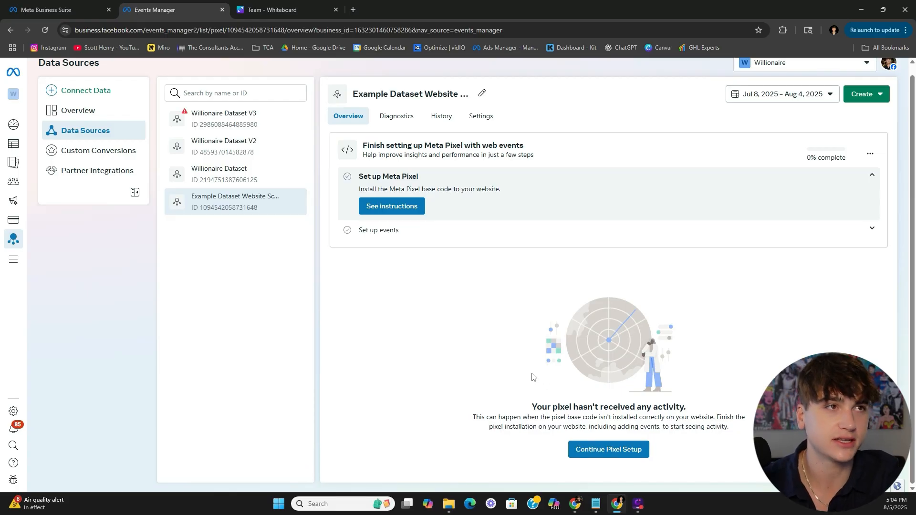
- Copy the dataset ID from its Settings tab and return to GoHighLevel's Pixel ID field
left_click(479, 123)
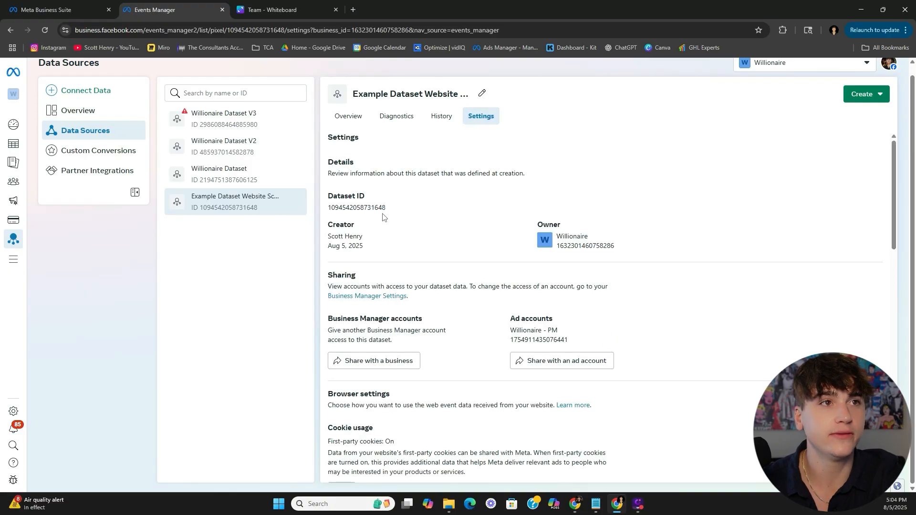
left_click(358, 210)
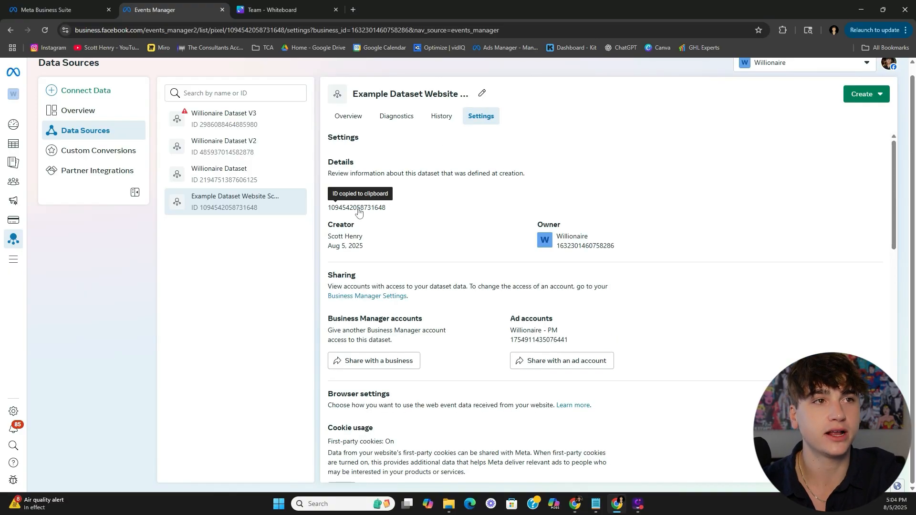
mouse_move(575, 504)
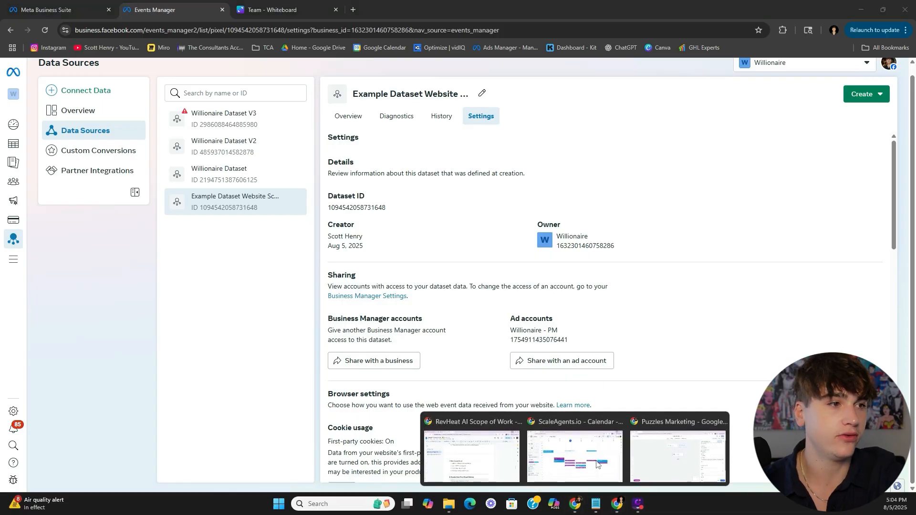
left_click(627, 461)
left_click(702, 313)
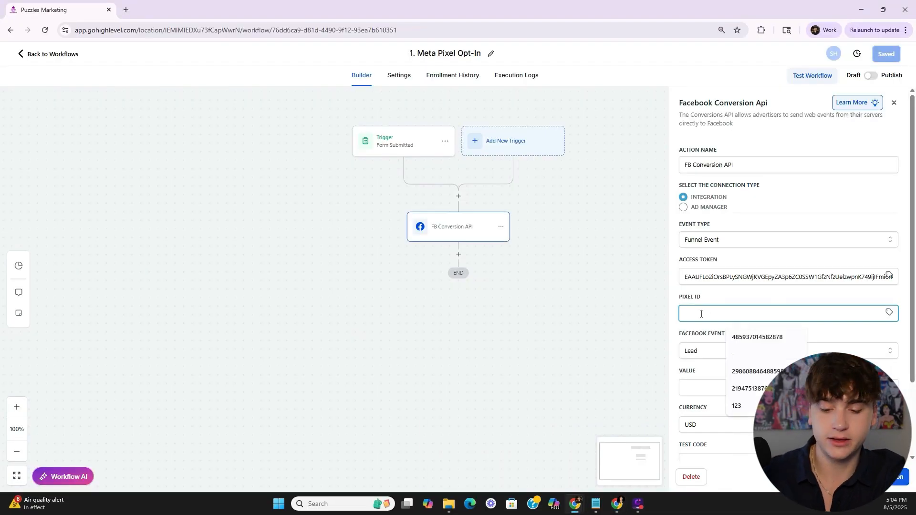
- Paste the dataset ID as Pixel ID, then select and copy the Conversions API access token
key("ctrl+v")
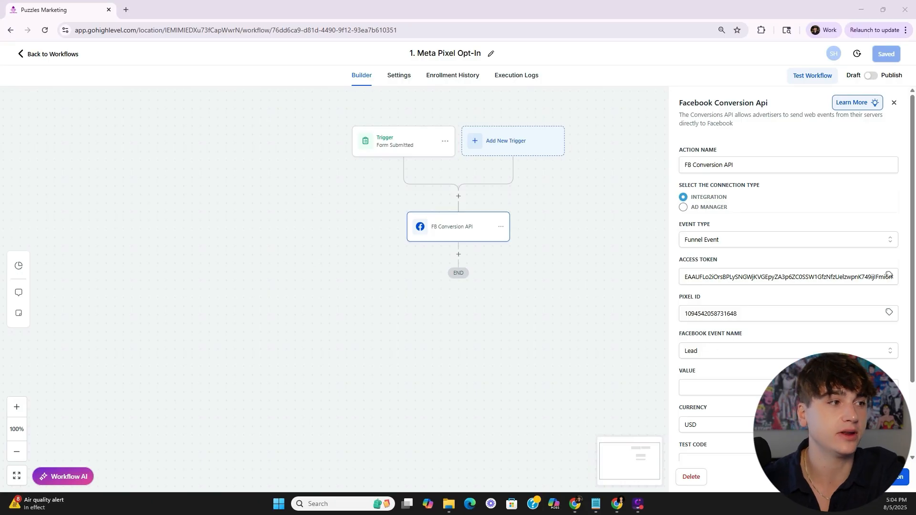
left_click(898, 476)
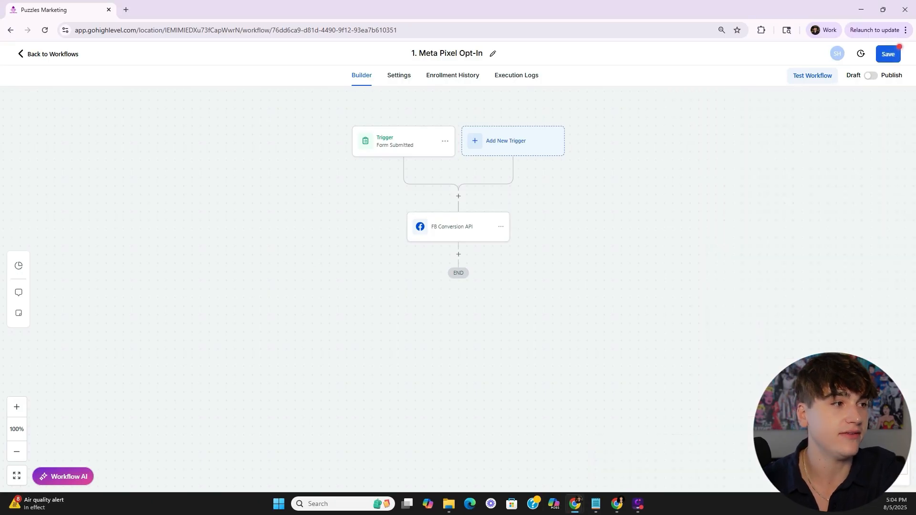
left_click(473, 228)
triple_click(720, 277)
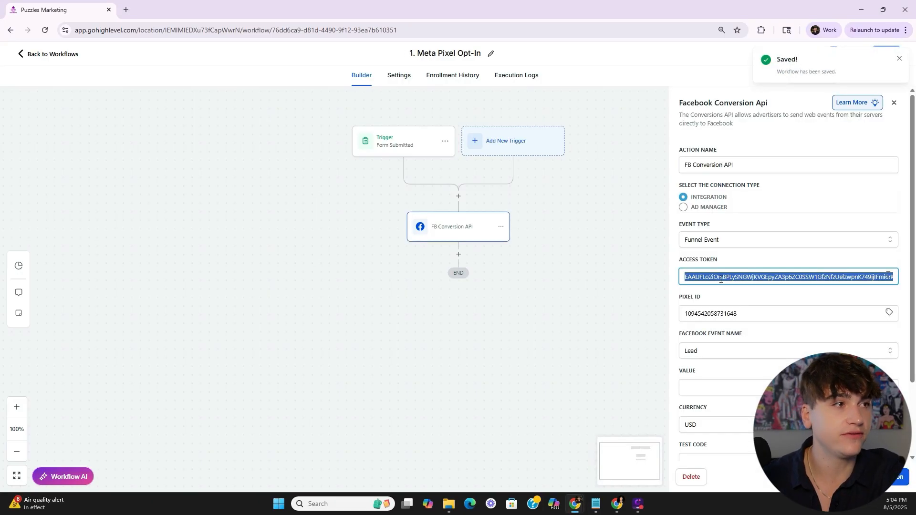
left_click(740, 259)
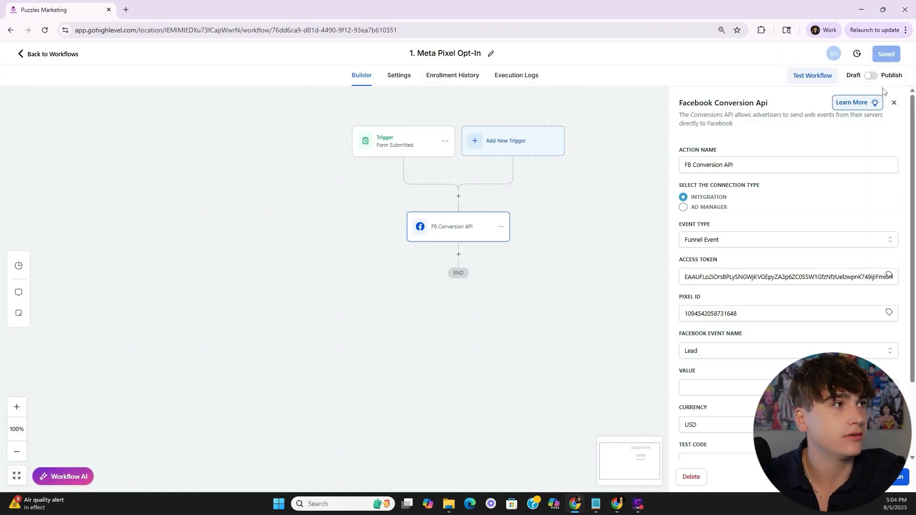
left_click(798, 276)
key("ctrl+a")
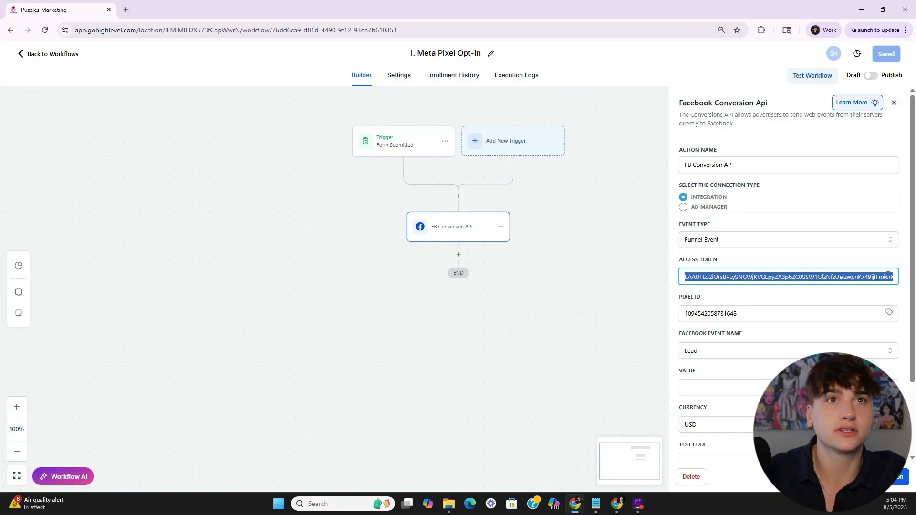
left_click(53, 53)
- Paste the access token into the CAPI Website Schedule workflow's Conversions API action
left_click(286, 245)
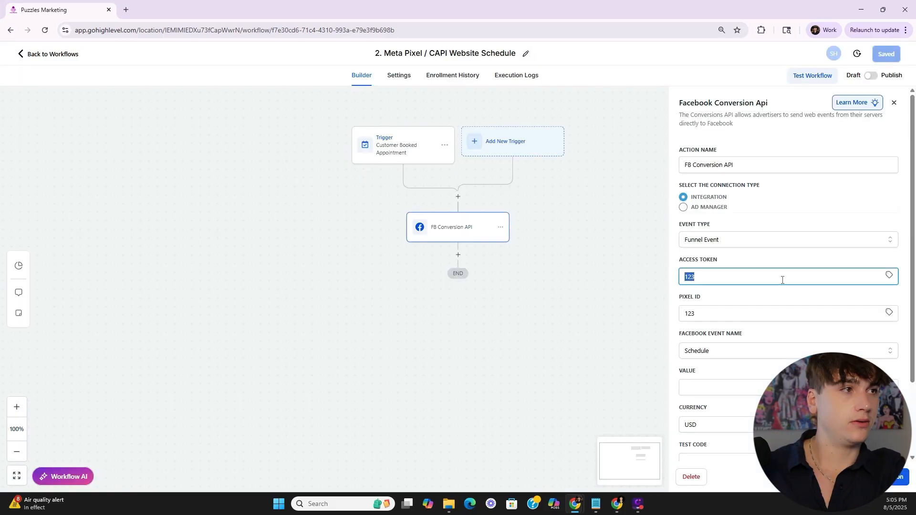
key("ctrl+v")
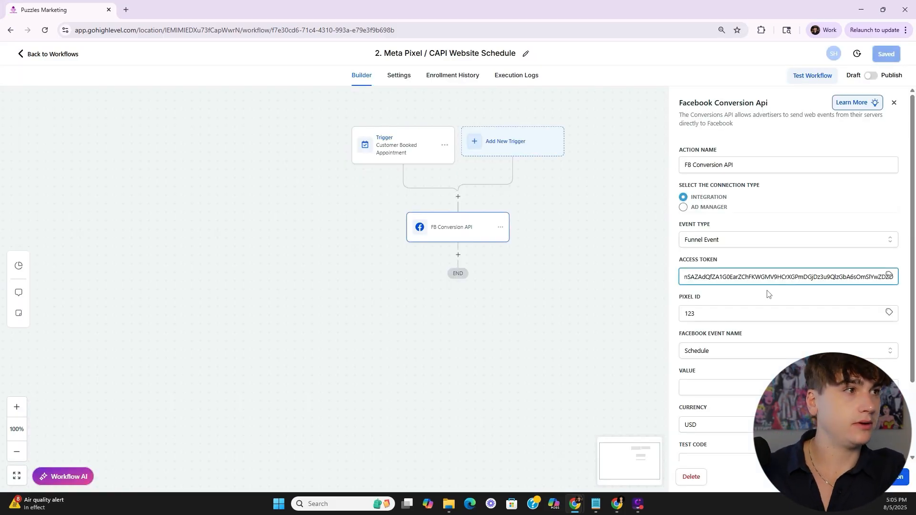
left_click(768, 293)
- Copy the dataset ID from Events Manager into Pixel ID, save, and return to Workflows
left_click(617, 504)
left_click(368, 209)
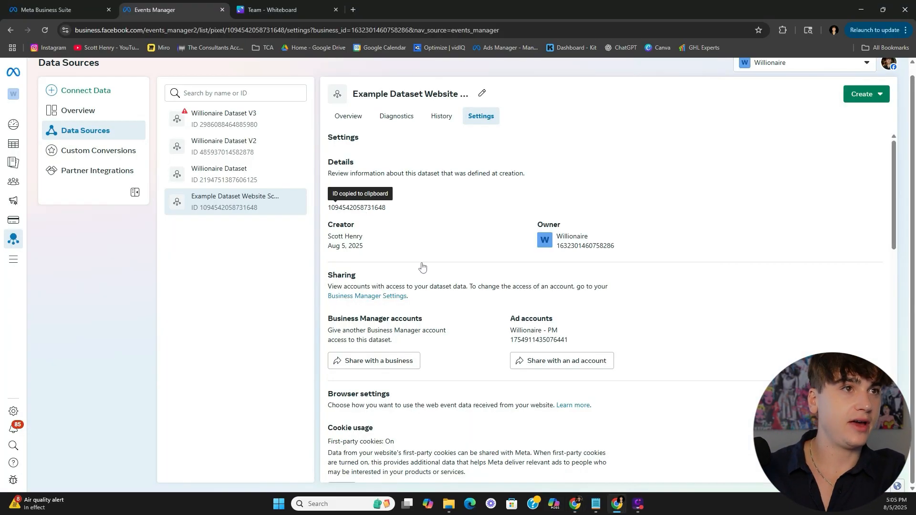
left_click(575, 504)
left_click(723, 314)
key("ctrl+v")
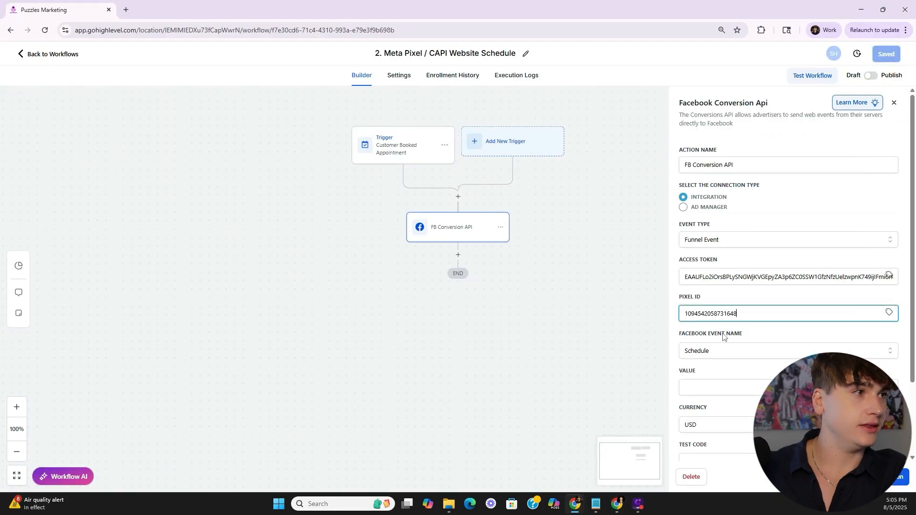
left_click(764, 329)
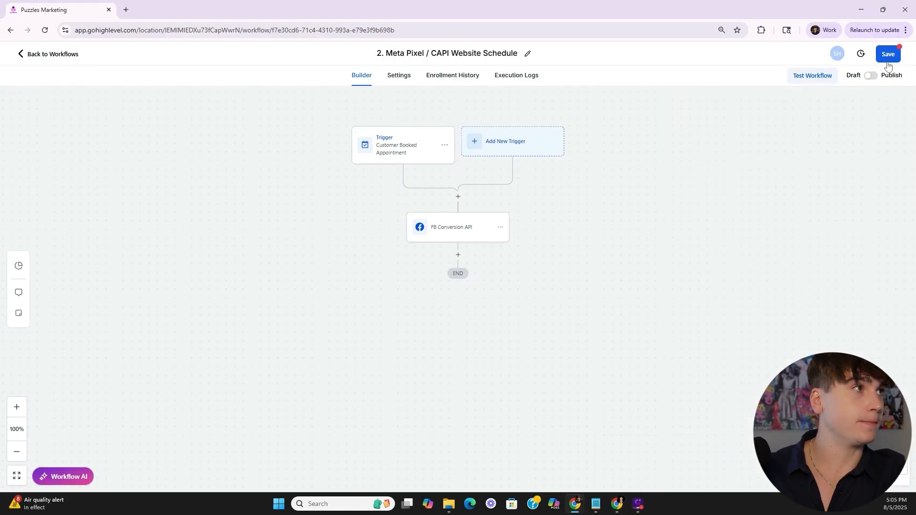
left_click(890, 57)
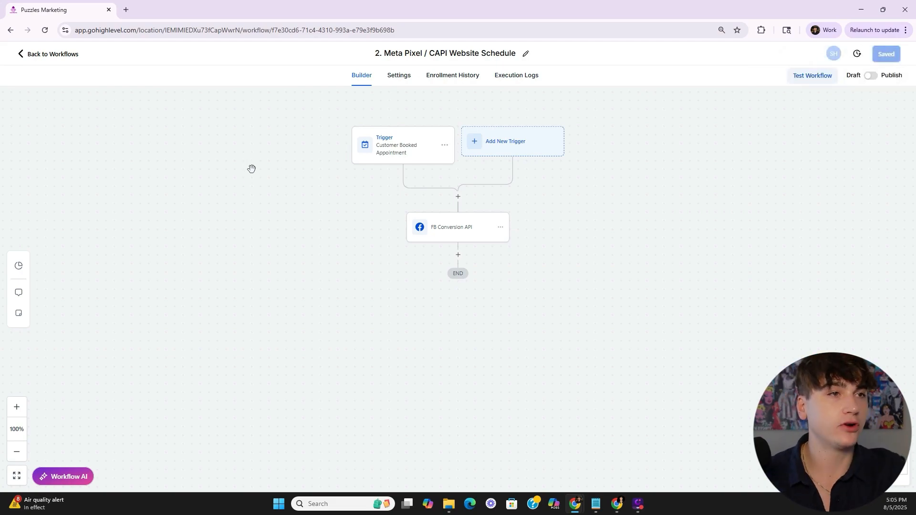
left_click(48, 54)
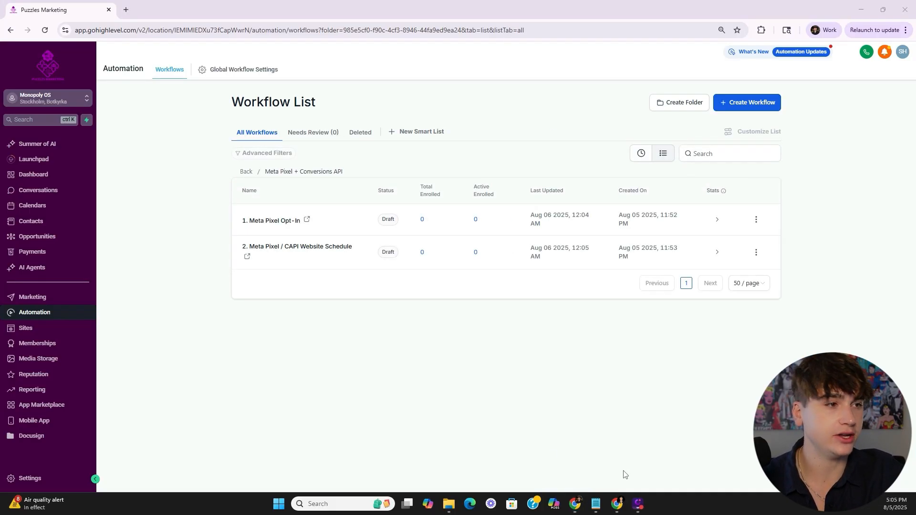
- Go to Sites to view the three Monopoly Circle Lead Magnet funnels
mouse_move(620, 507)
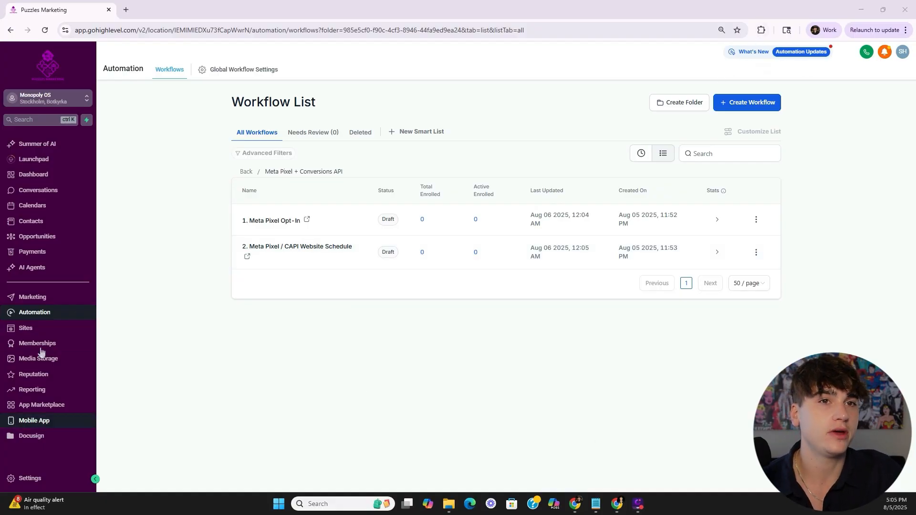
left_click(38, 328)
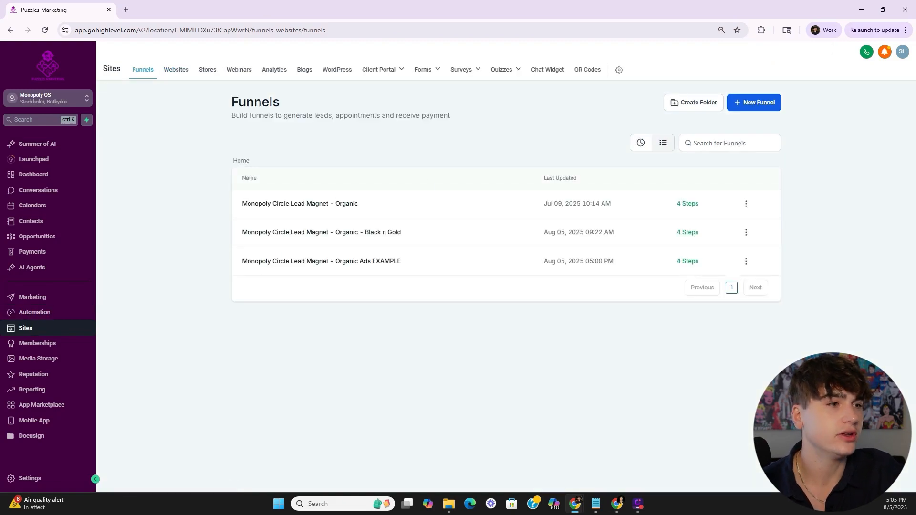
- In Events Manager, pin the Meta Pixel Helper extension and check which pixels it detects
left_click(617, 504)
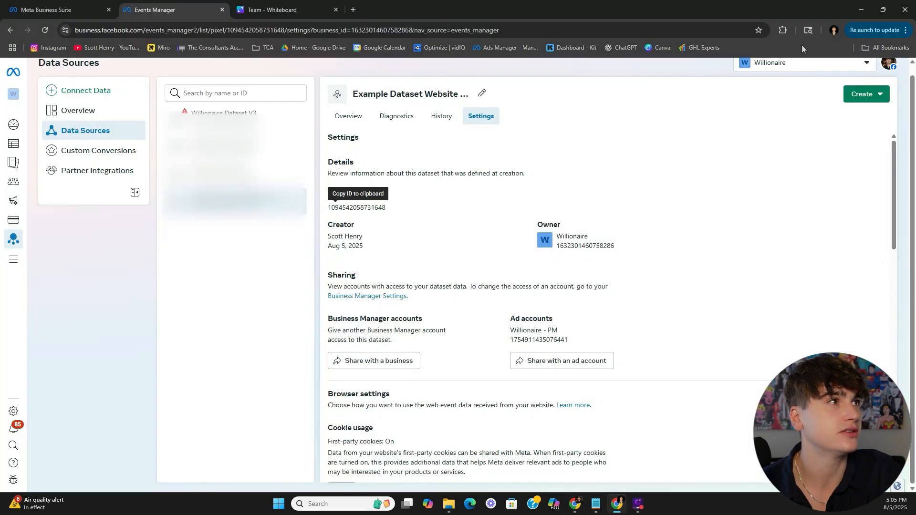
left_click(782, 31)
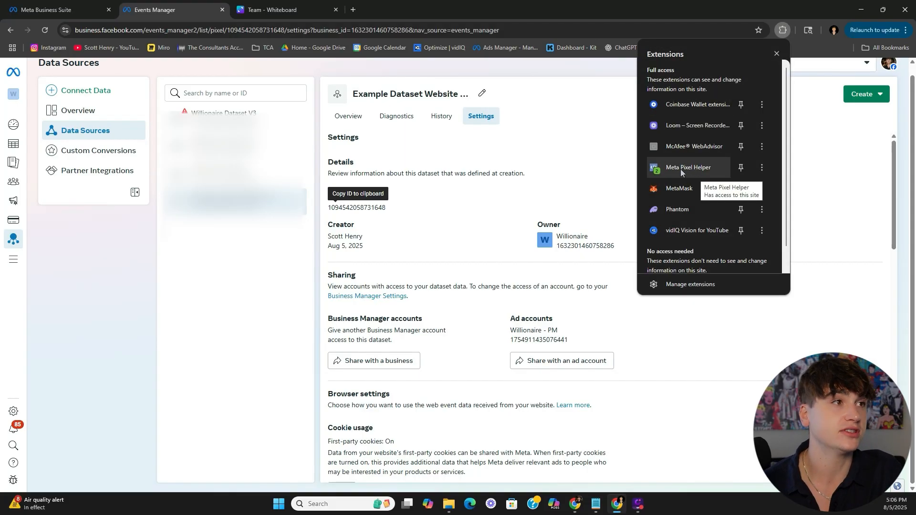
left_click(618, 182)
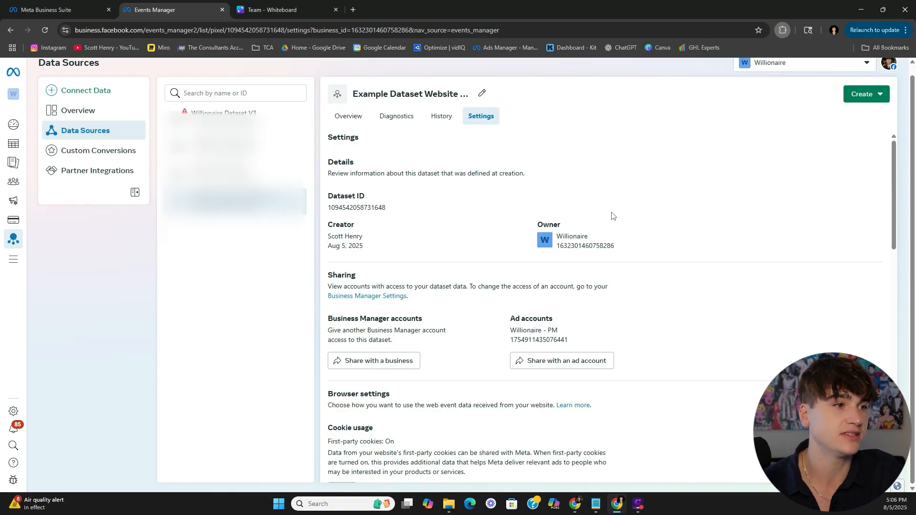
left_click(783, 30)
left_click(675, 168)
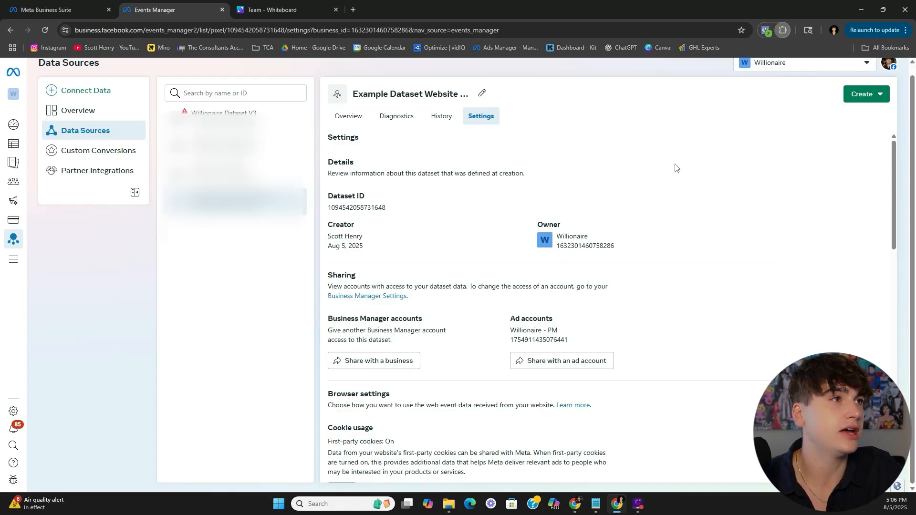
left_click(766, 31)
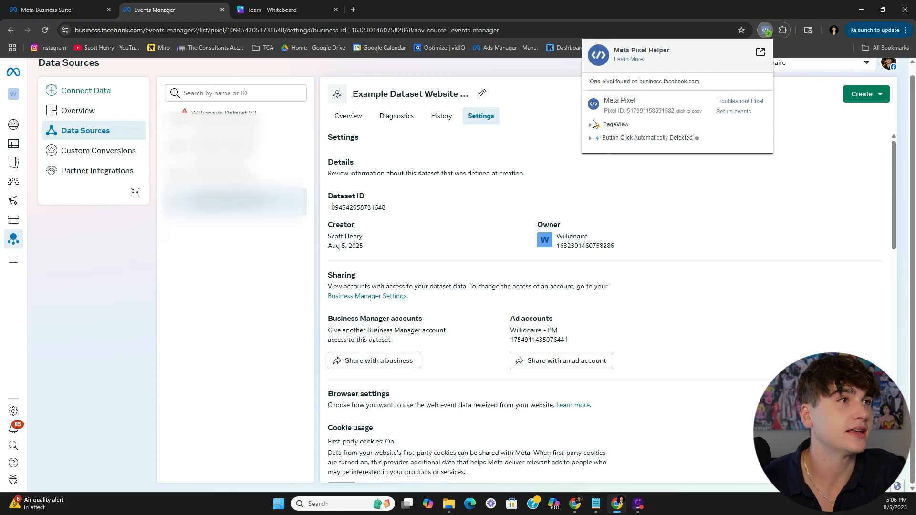
left_click(531, 187)
- Show the Overview of Example Dataset Website Schedule in Events Manager
key("alt+Tab")
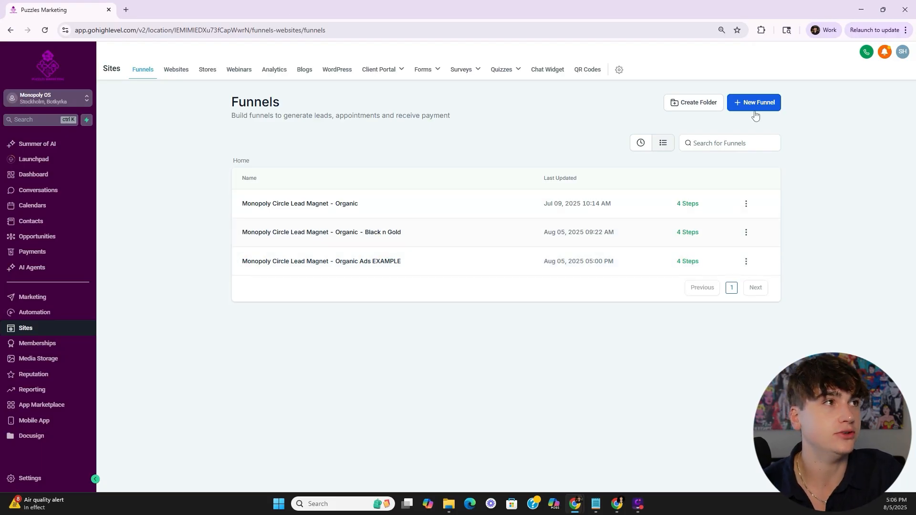
left_click(621, 506)
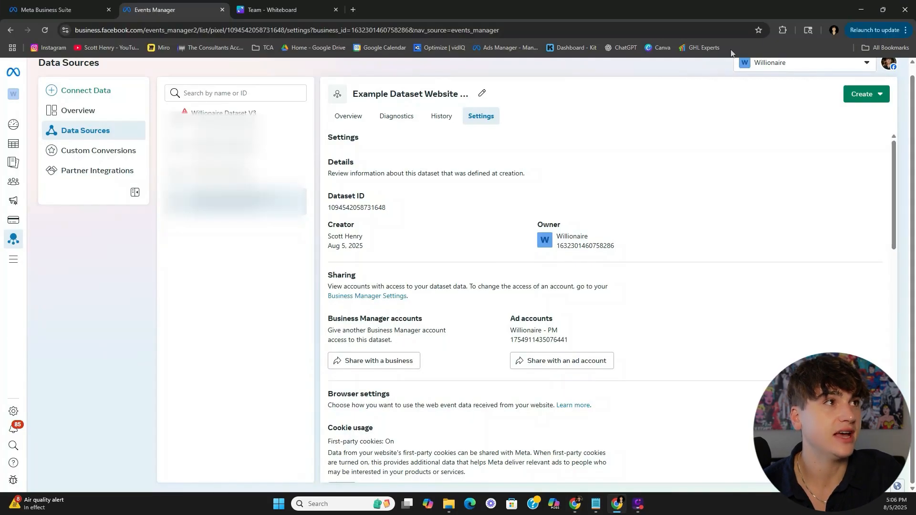
left_click(781, 31)
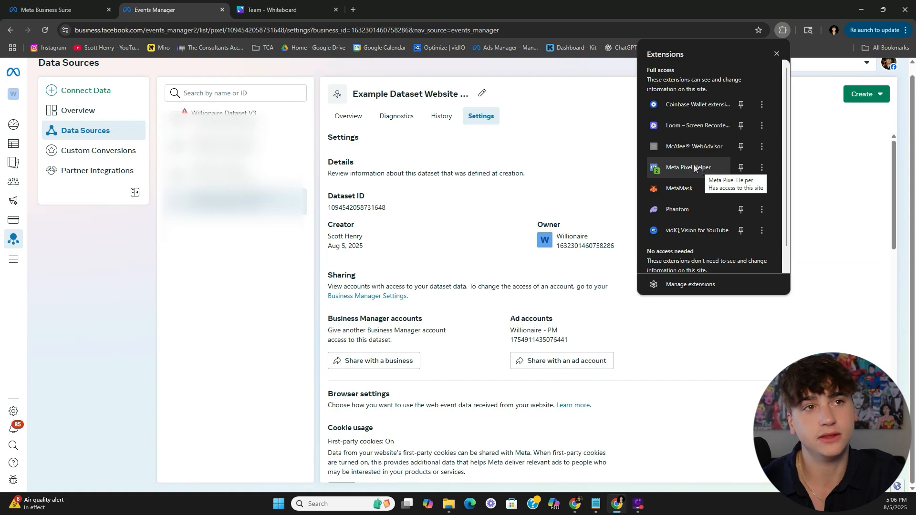
left_click(544, 186)
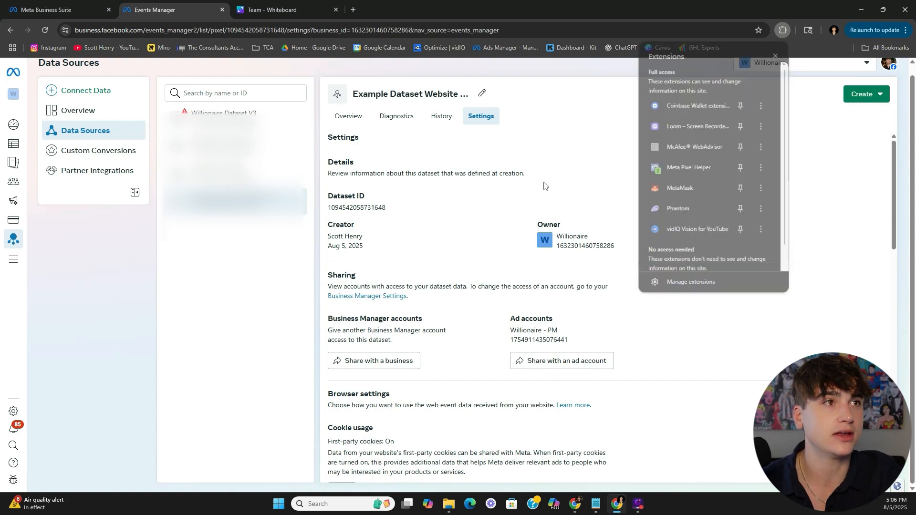
left_click(353, 118)
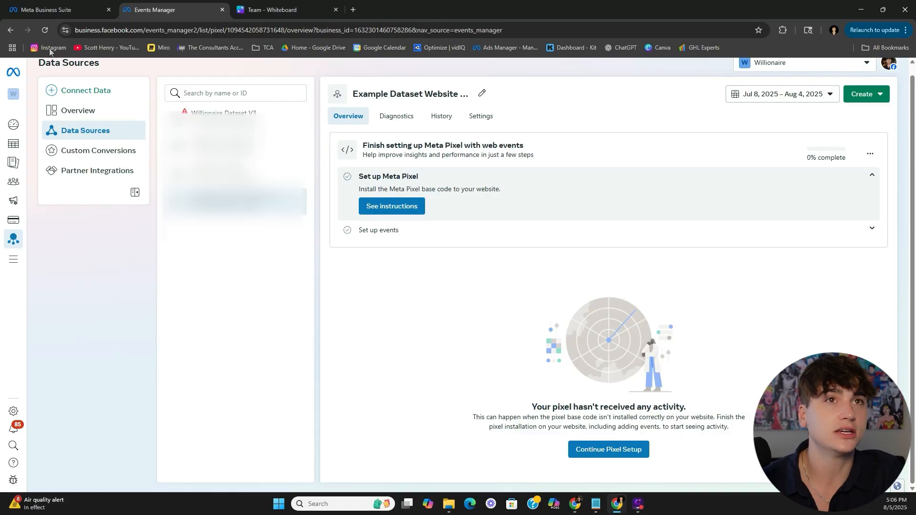
- Reload the dataset overview to confirm no activity, then go to Ads Manager Campaigns
left_click(45, 30)
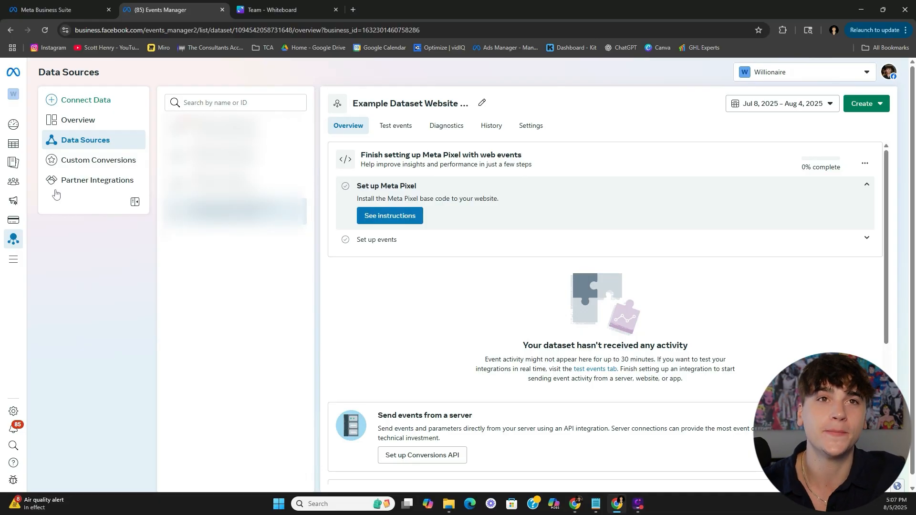
left_click(18, 144)
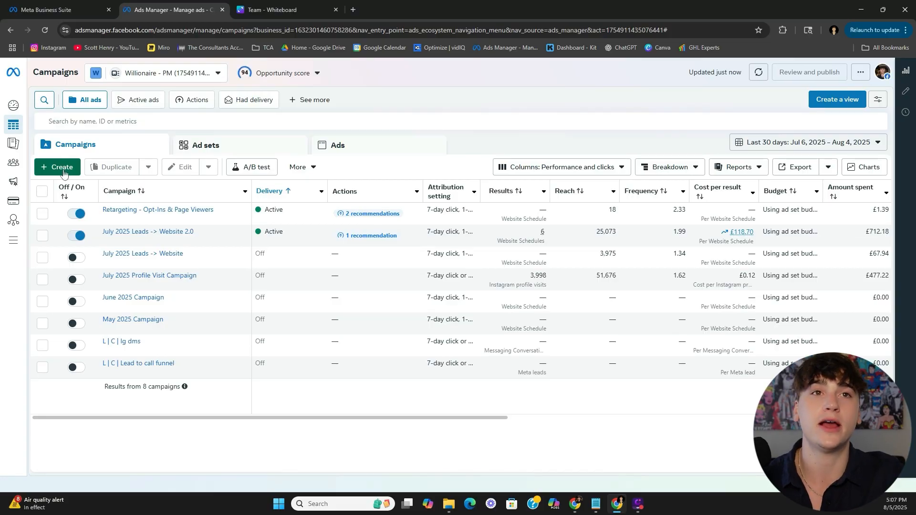
- Create a new campaign with the Leads objective using the manual leads campaign setup
left_click(63, 168)
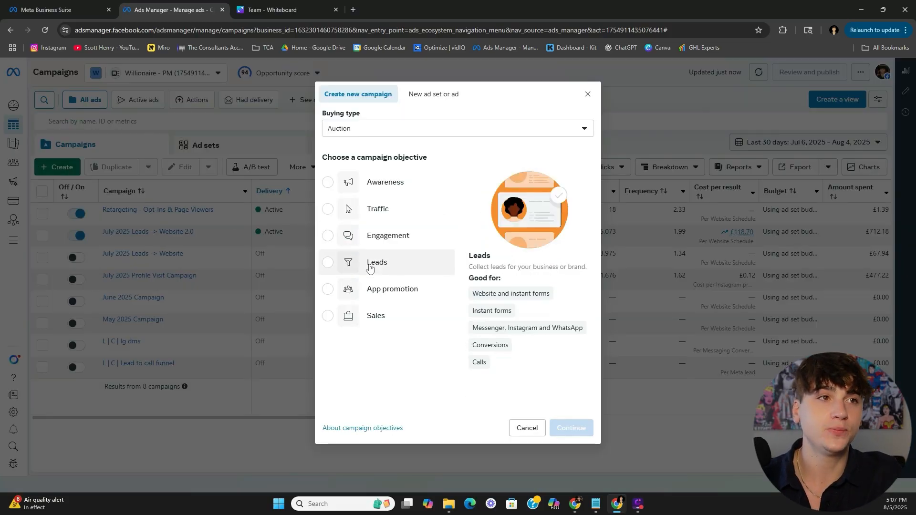
left_click(369, 272)
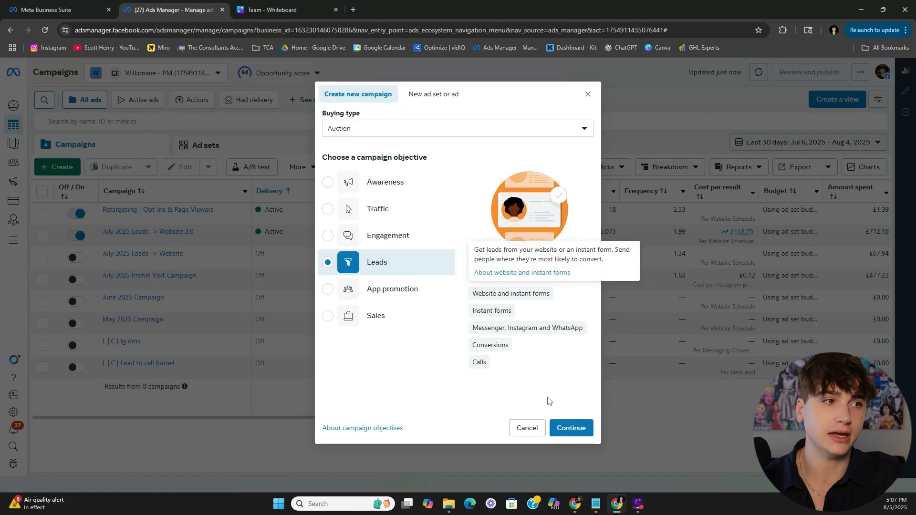
left_click(573, 430)
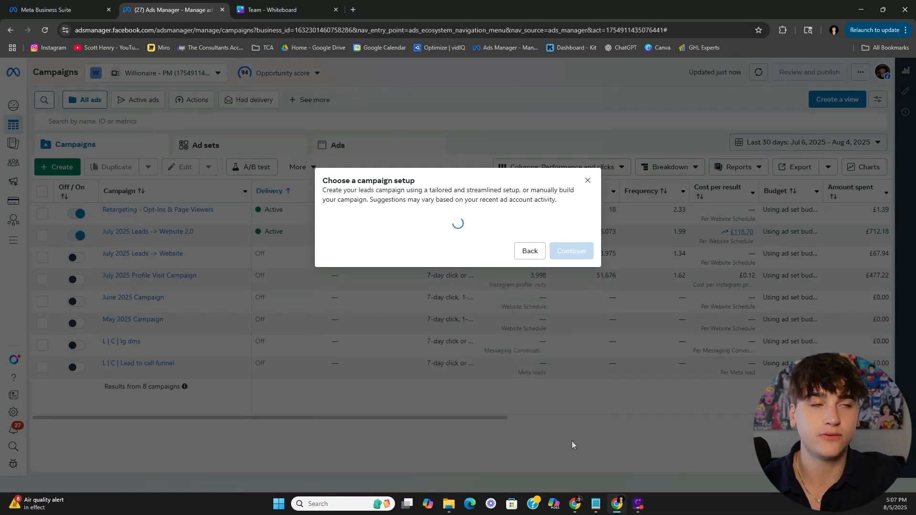
left_click(425, 280)
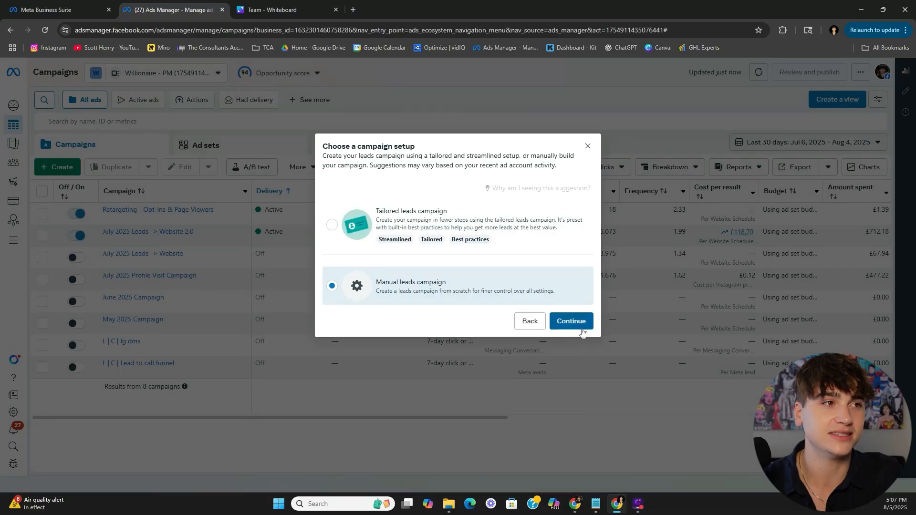
left_click(567, 322)
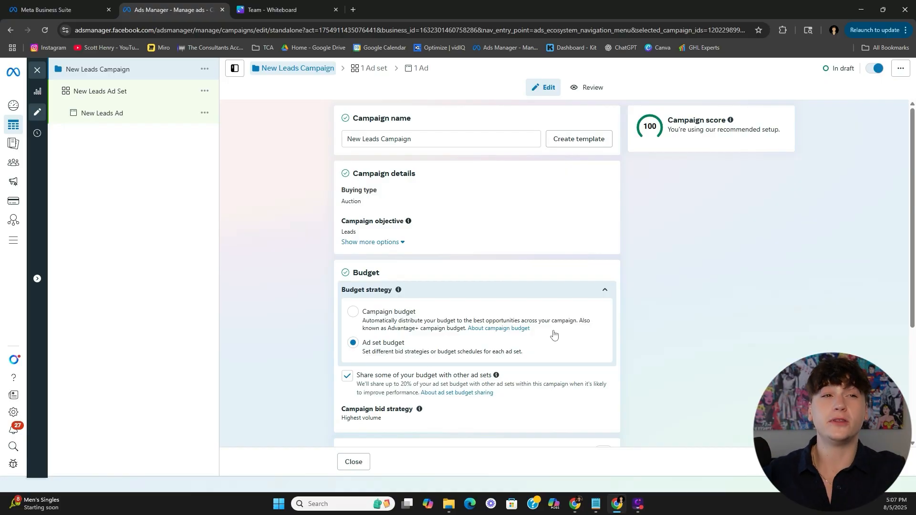
- Open the New Leads Ad Set from the Meta Pixel Example campaign tree
scroll(396, 261, "down", 3)
scroll(300, 294, "up", 3)
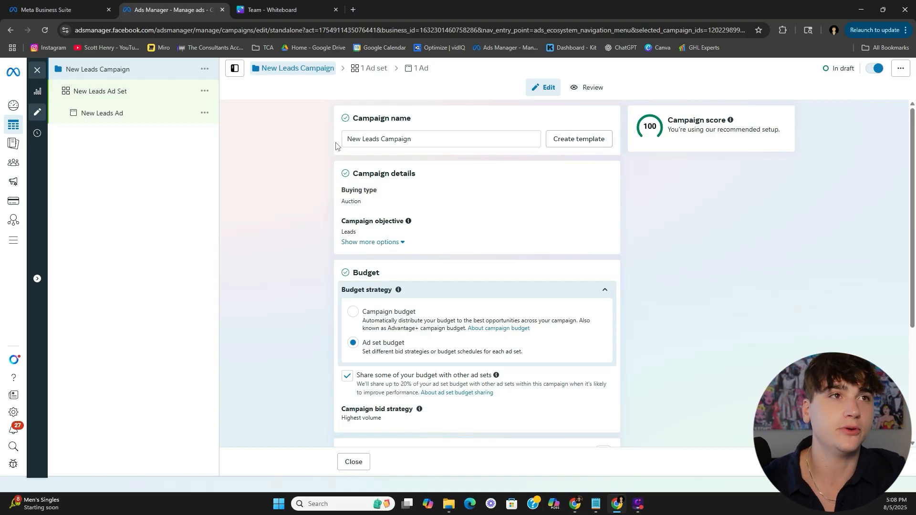
left_click(113, 98)
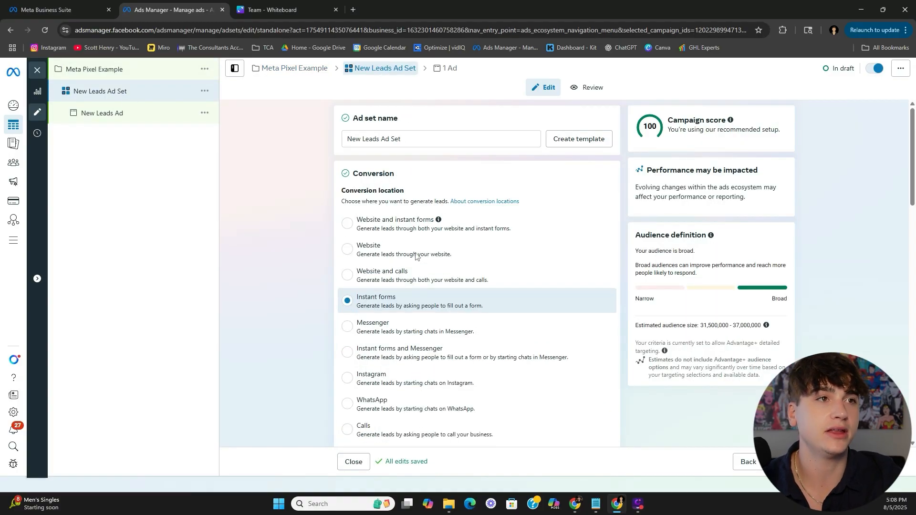
- Name the ad set 'Website Schedule Result Goal' and set conversion location to Website
left_click(421, 142)
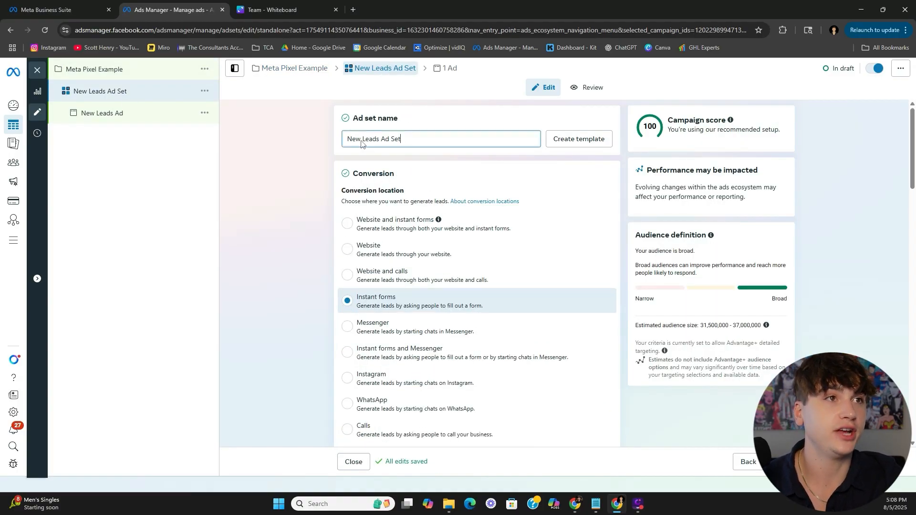
key("ctrl+a")
type("Website Schedule Result Goal")
key("ctrl+a")
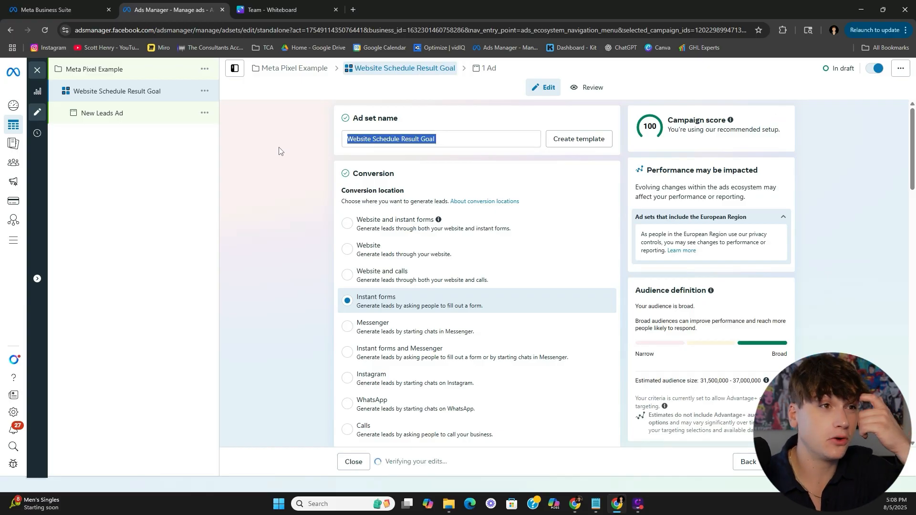
left_click(347, 249)
scroll(294, 266, "down", 5)
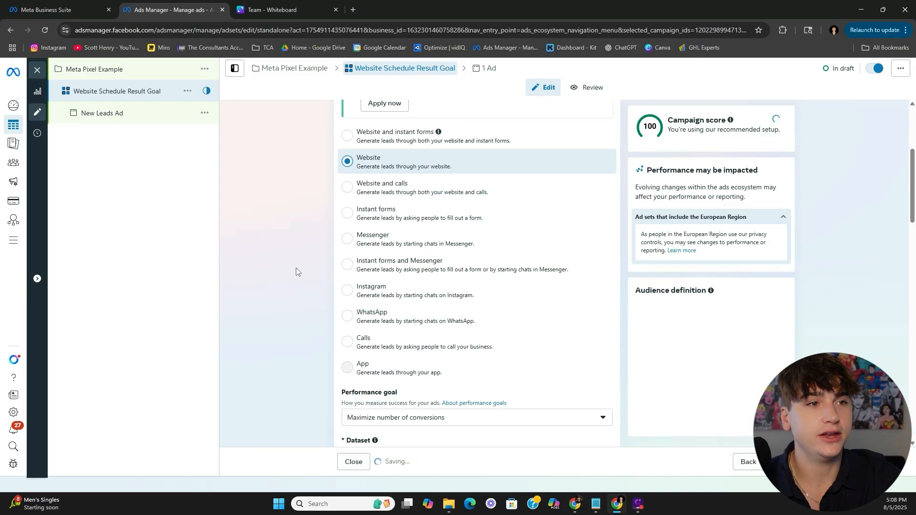
scroll(297, 272, "down", 3)
scroll(415, 192, "up", 2)
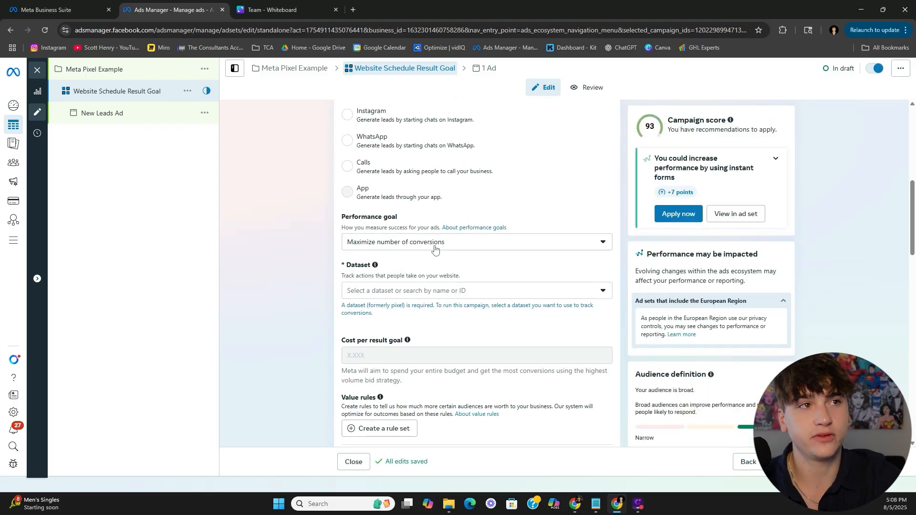
- Choose Example Dataset Website Schedule as the dataset with Schedule as the conversion event
left_click(403, 292)
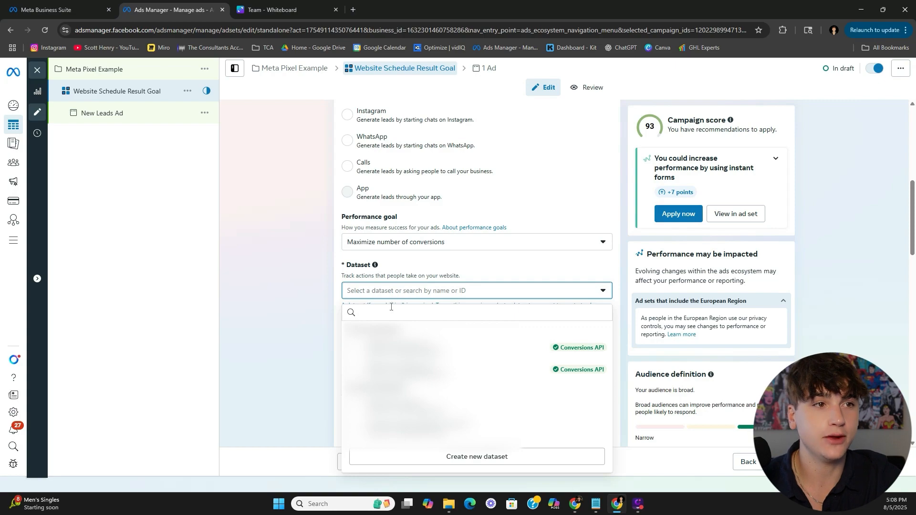
scroll(581, 250, "down", 2)
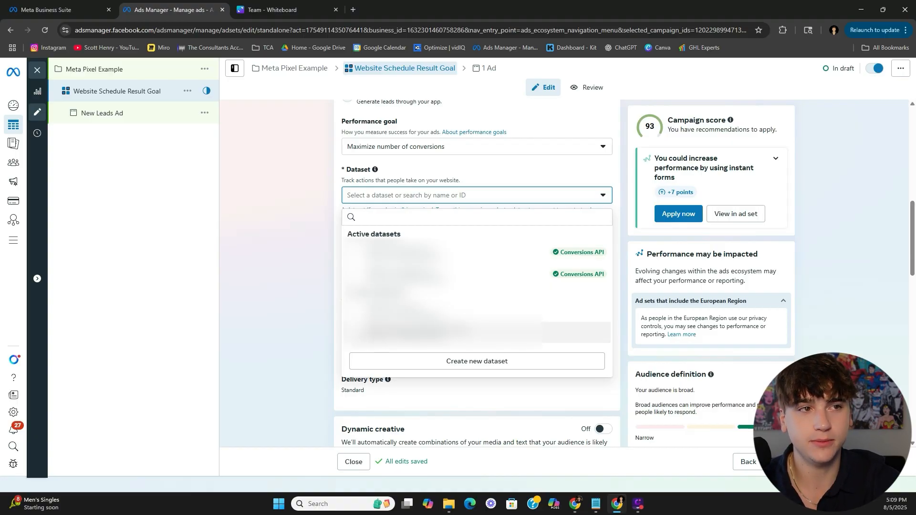
left_click(444, 333)
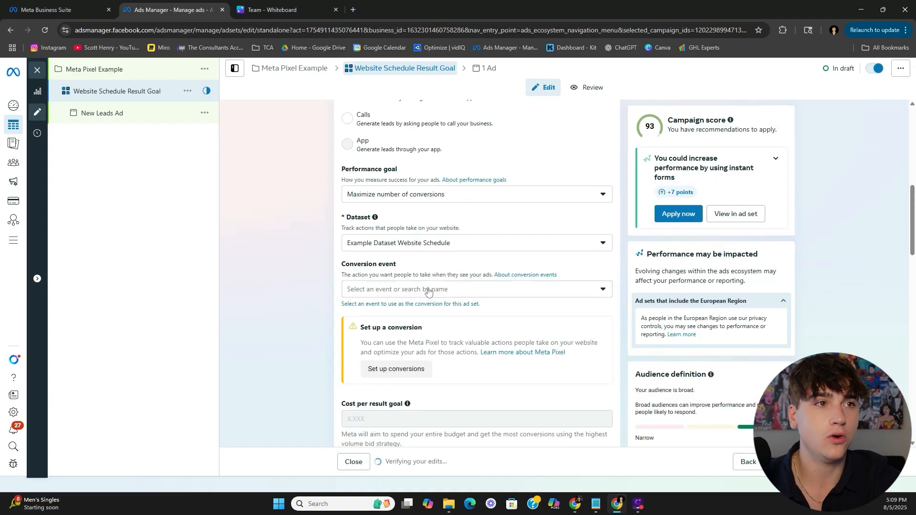
left_click(409, 289)
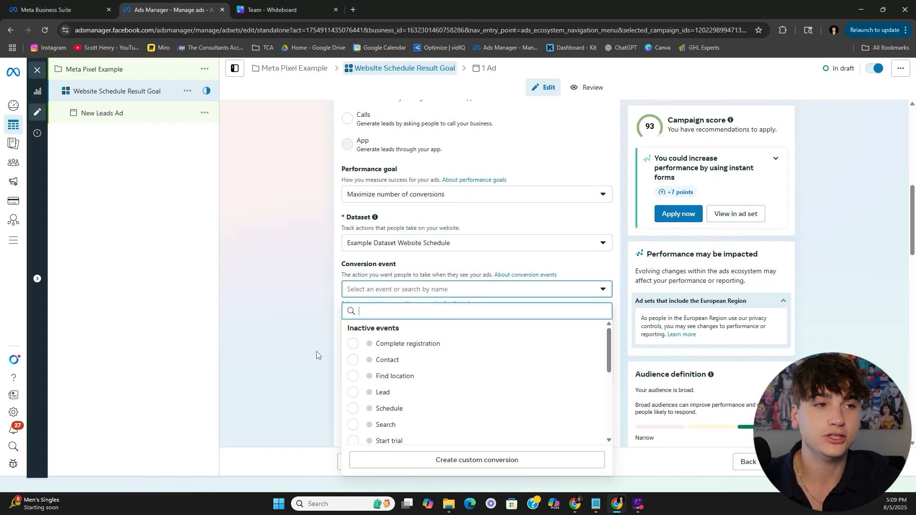
scroll(317, 354, "down", 1)
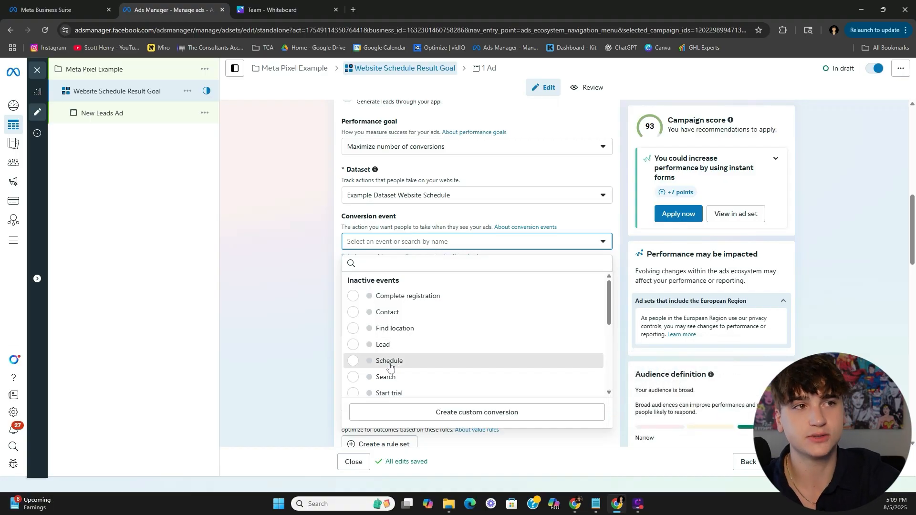
left_click(389, 363)
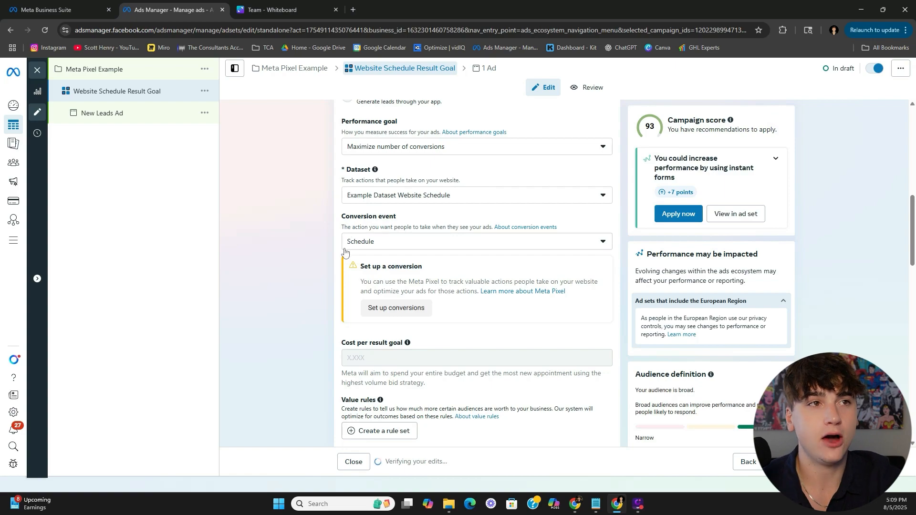
- Review the New Leads Ad, then close the editor back to the ads list
scroll(339, 263, "up", 4)
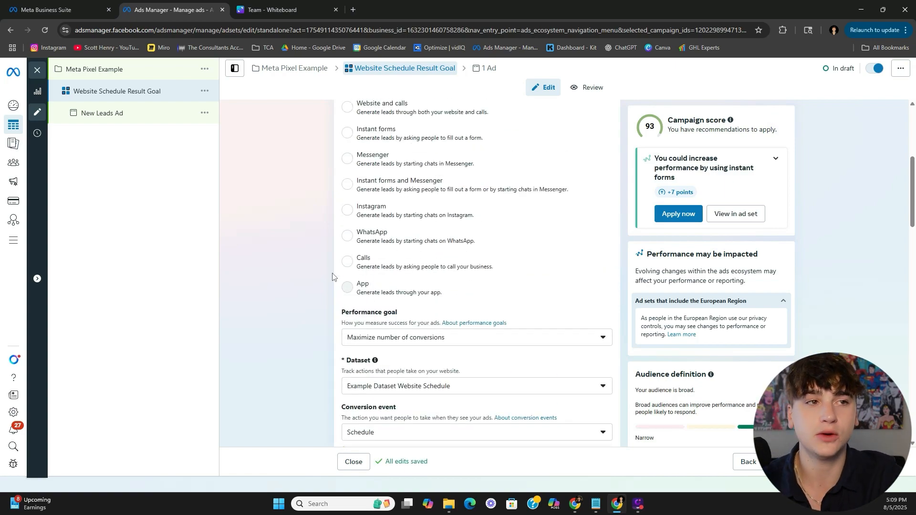
scroll(309, 293, "down", 13)
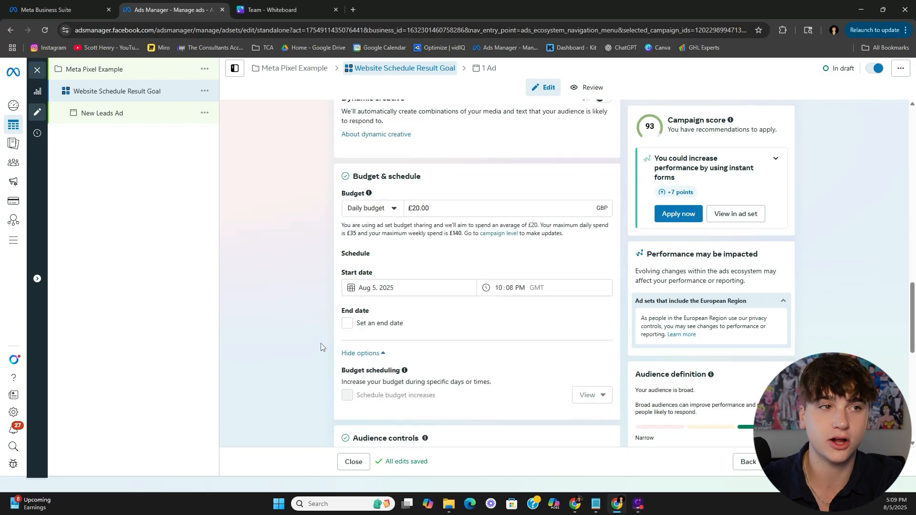
scroll(318, 348, "down", 8)
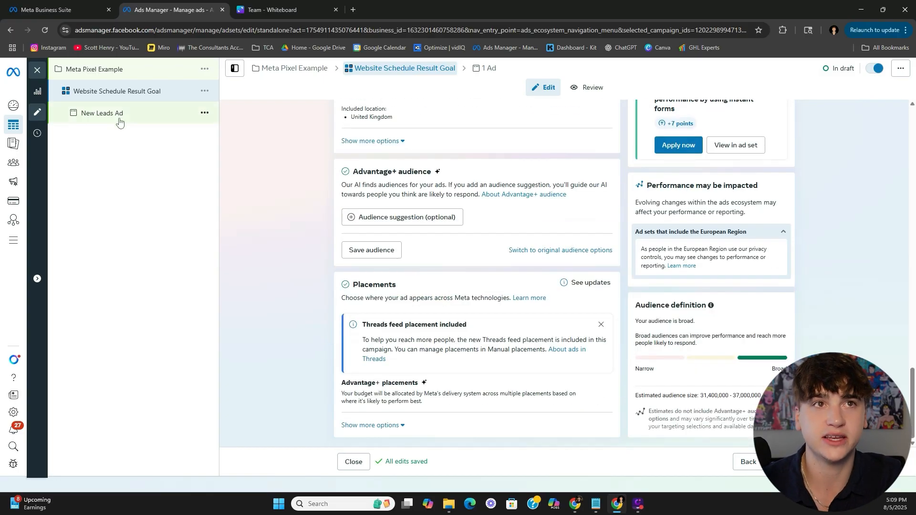
left_click(120, 122)
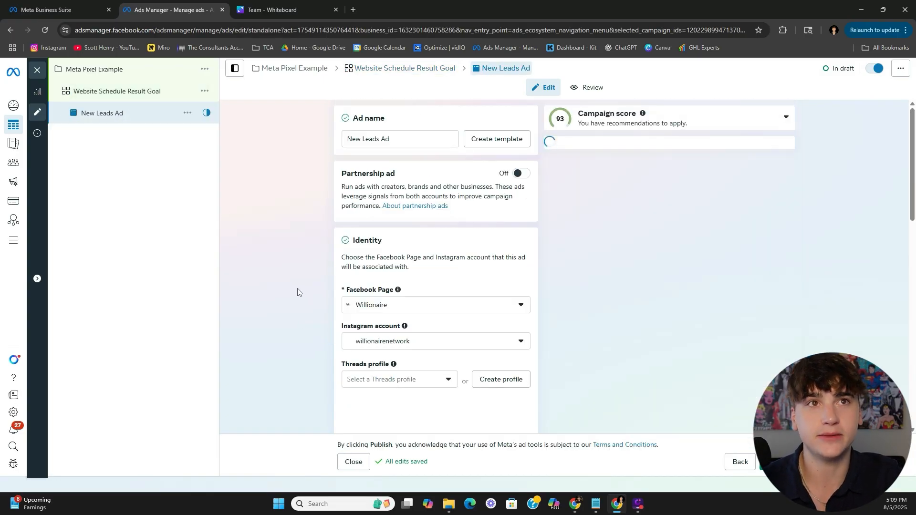
scroll(315, 287, "down", 10)
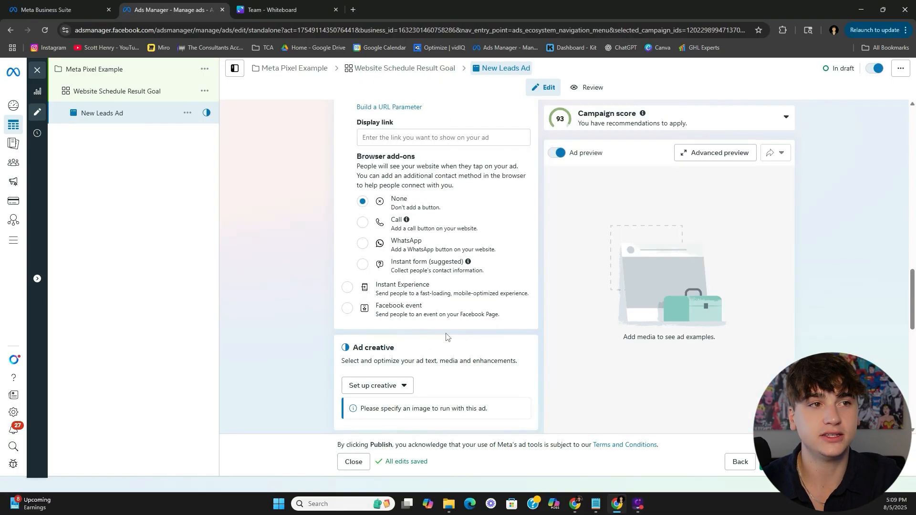
scroll(431, 219, "up", 2)
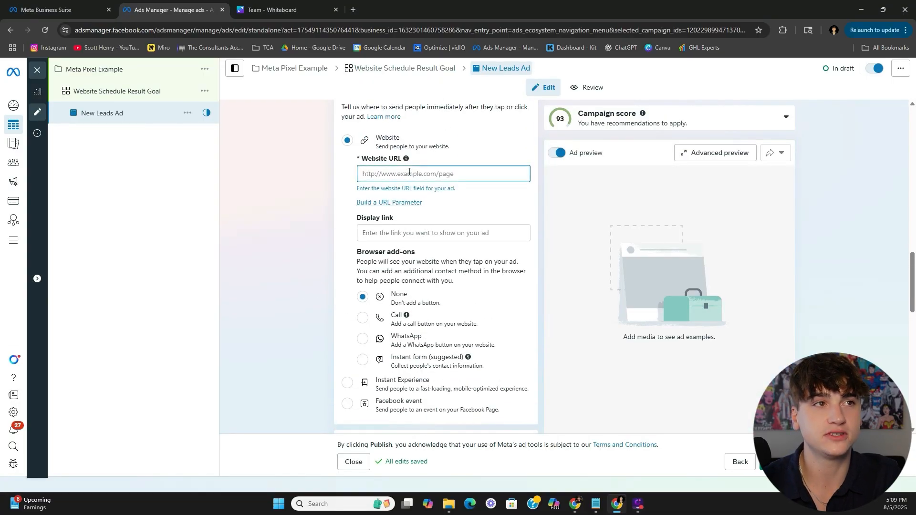
double_click(282, 174)
left_click(36, 70)
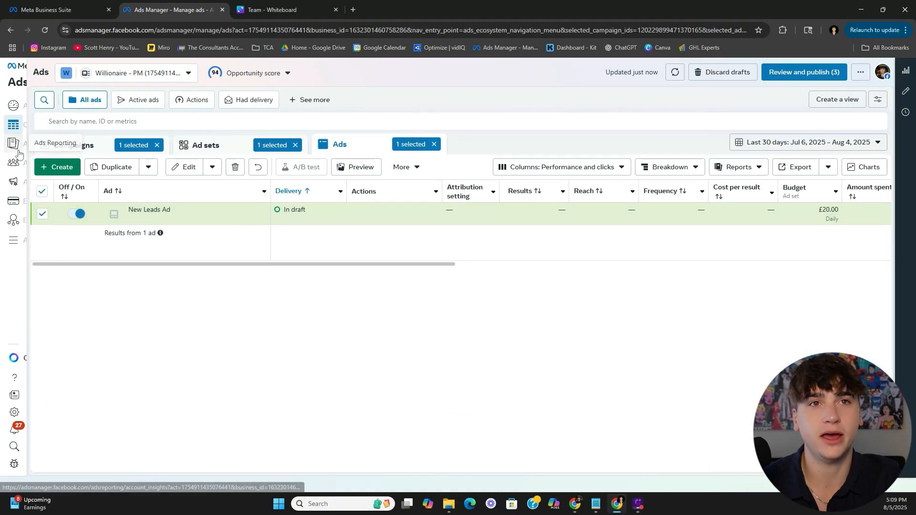
- Go to the Audiences page from the left navigation sidebar
left_click(15, 166)
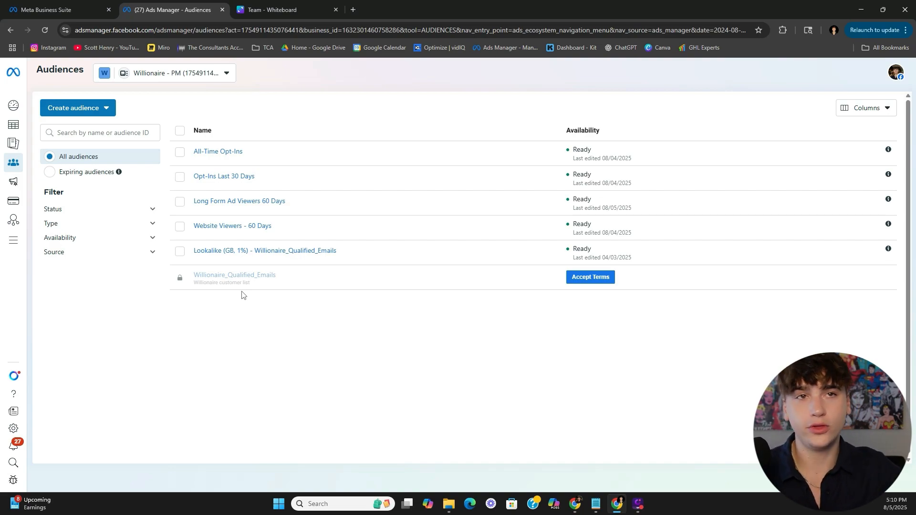
- Start a new custom audience with Website as the source and continue to its settings form
left_click(92, 109)
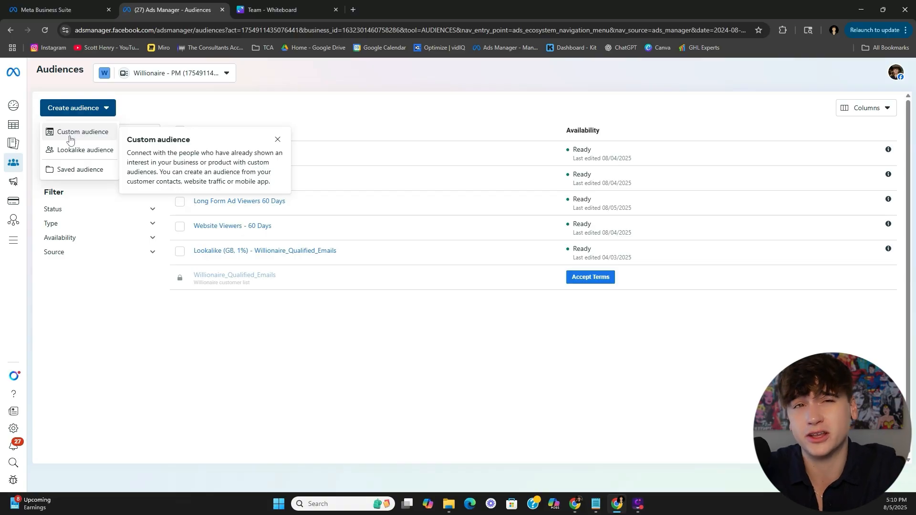
left_click(74, 133)
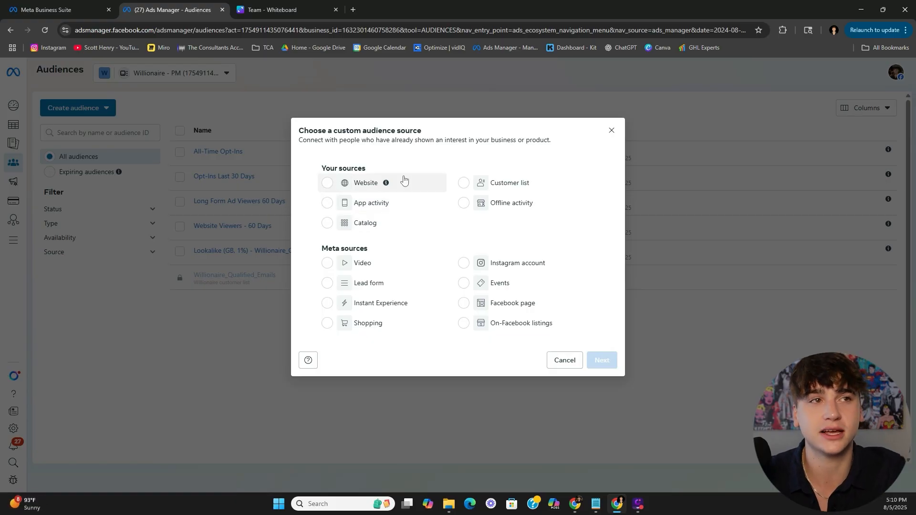
left_click(613, 134)
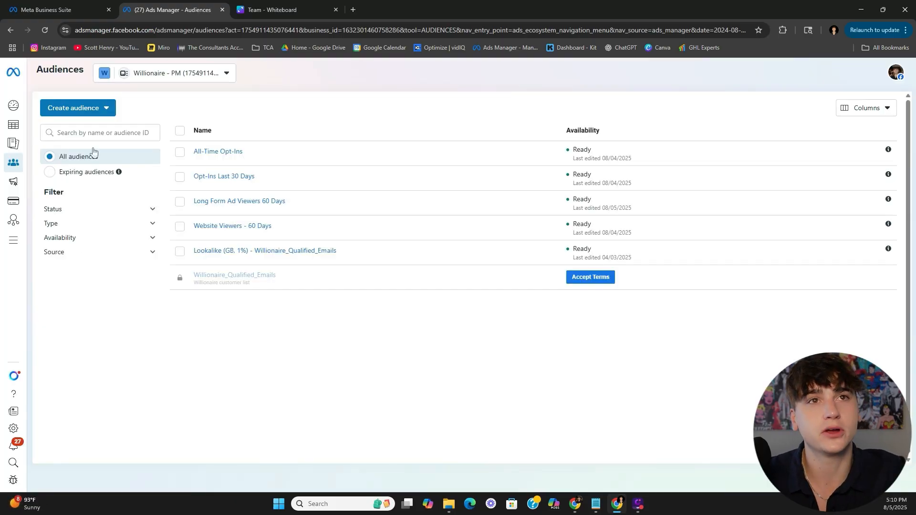
left_click(98, 110)
left_click(79, 131)
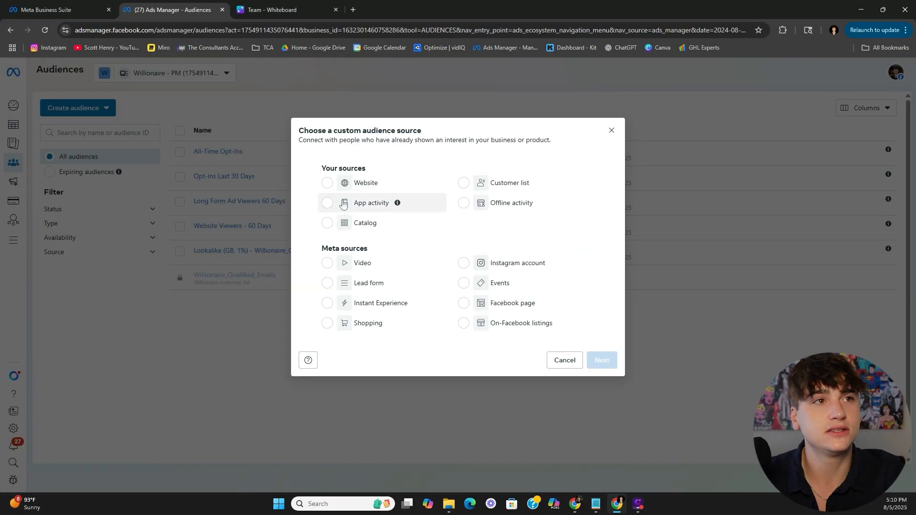
left_click(344, 183)
left_click(601, 360)
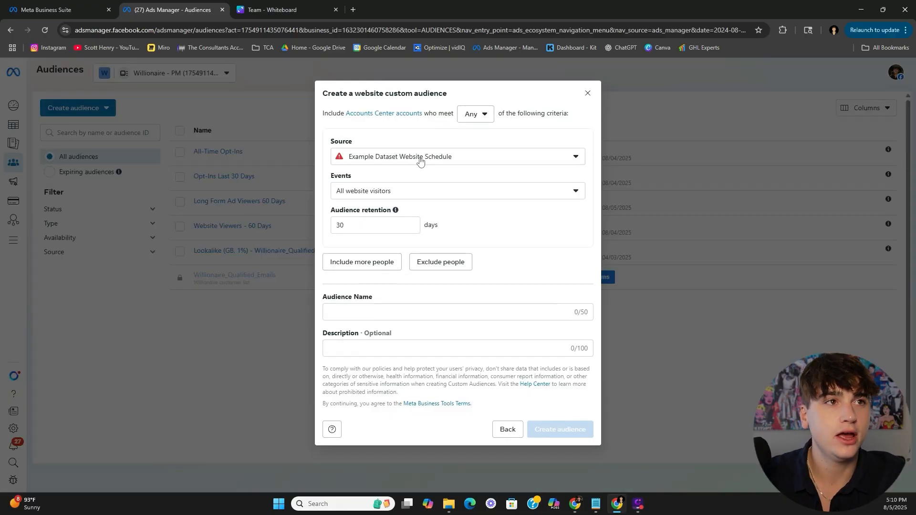
- Try the event options and switch the data source between Willionaire Dataset V3 and Example Dataset Website Schedule
left_click(443, 196)
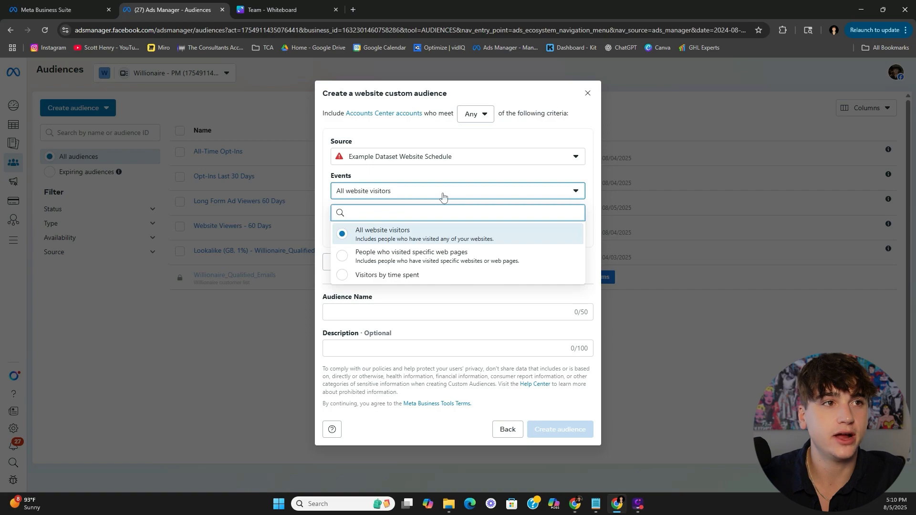
left_click(398, 258)
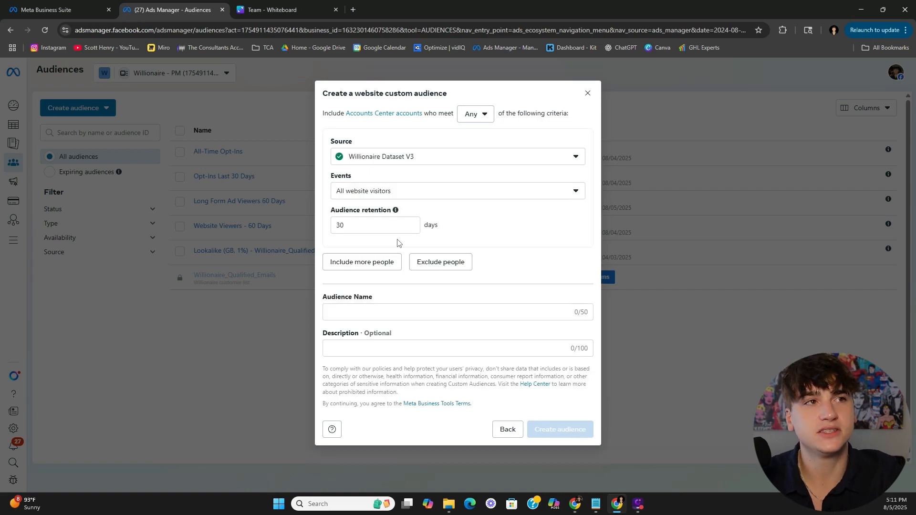
left_click(429, 158)
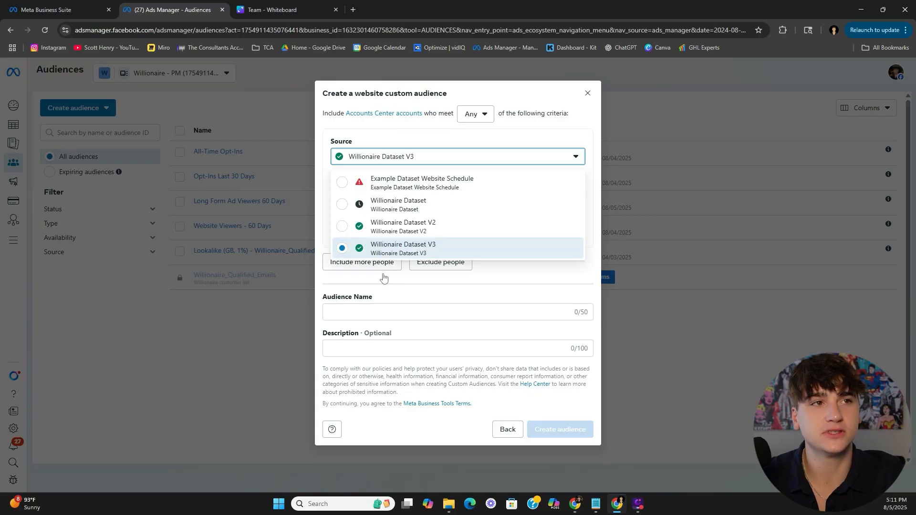
left_click(454, 252)
left_click(421, 193)
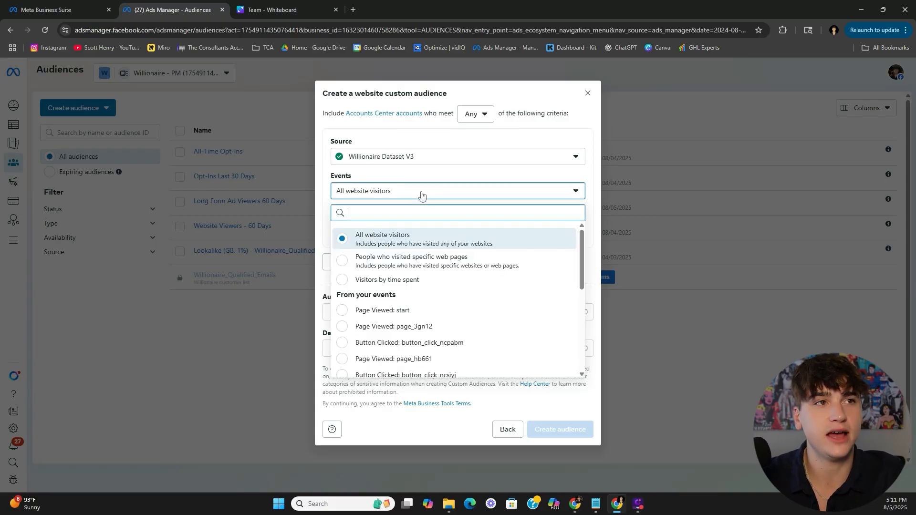
left_click(421, 194)
left_click(420, 158)
left_click(419, 178)
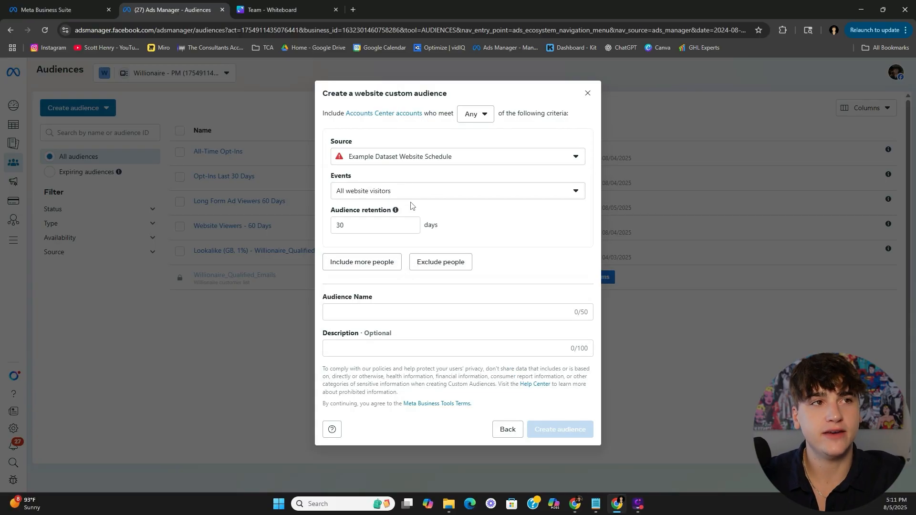
- Set the source to Willionaire Dataset V3 and find the Lead event in the events list
left_click(412, 197)
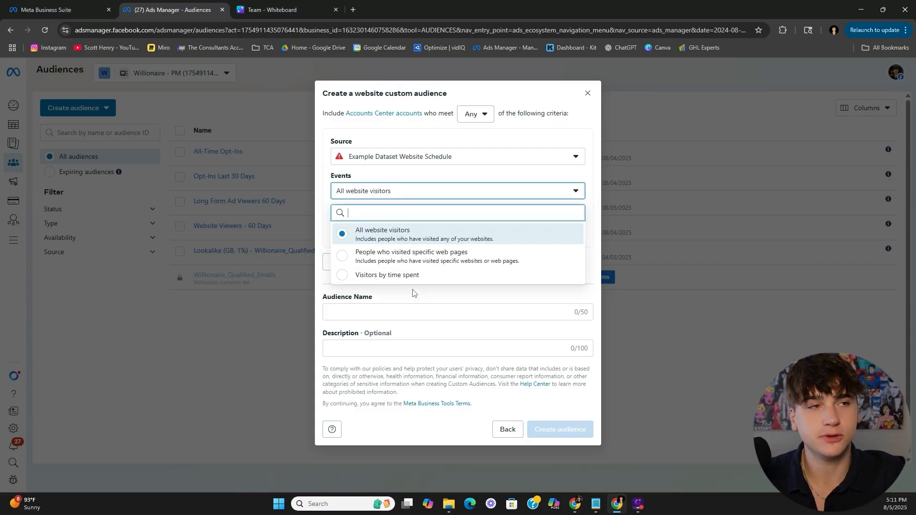
left_click(431, 163)
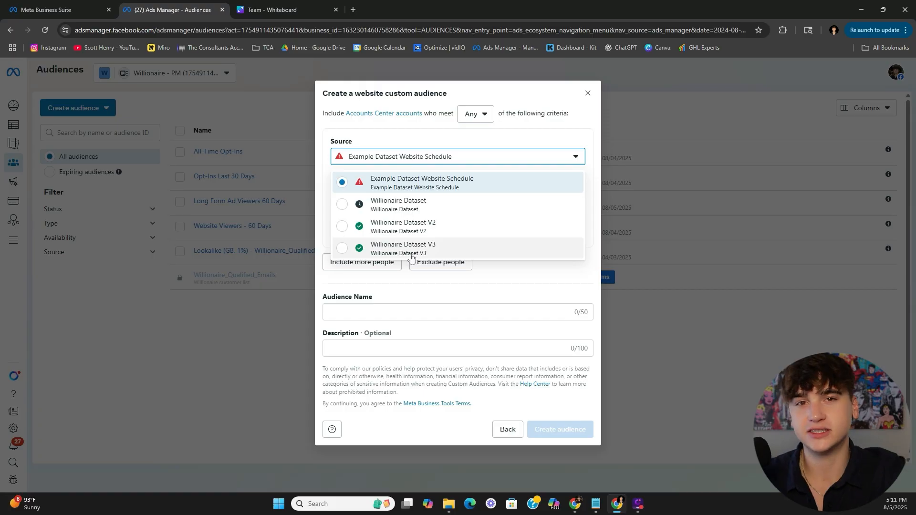
left_click(402, 247)
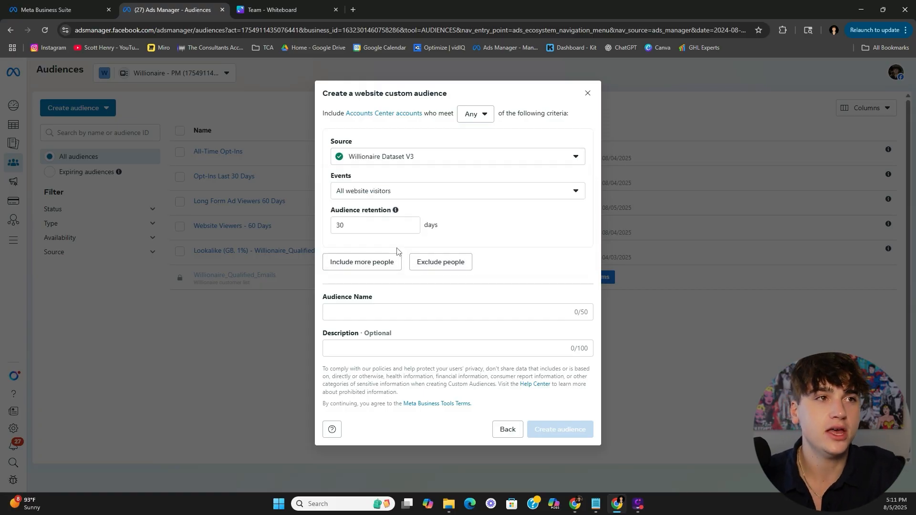
left_click(451, 191)
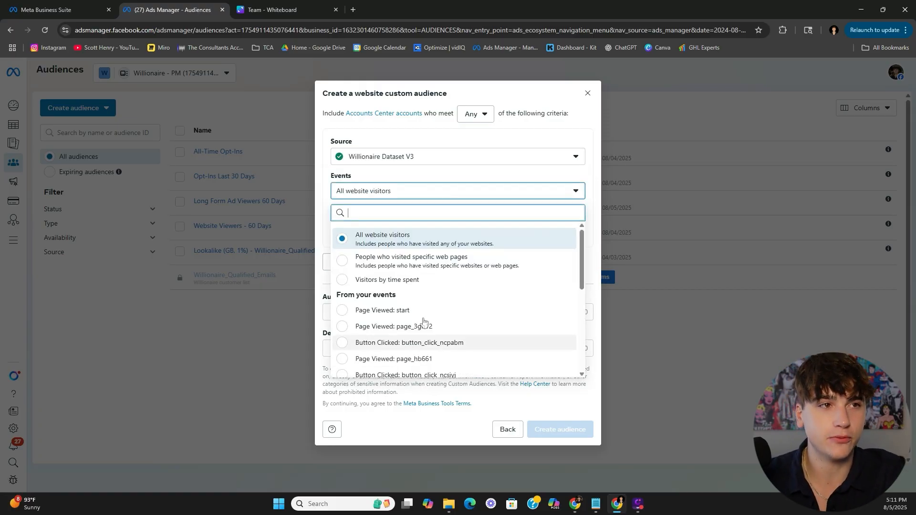
scroll(423, 315, "down", 1)
scroll(421, 305, "down", 2)
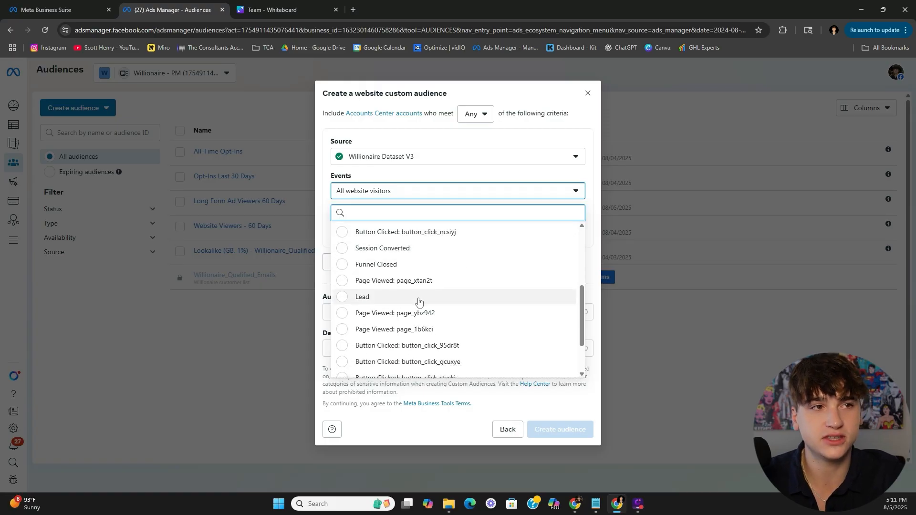
left_click_drag(373, 299, 355, 300)
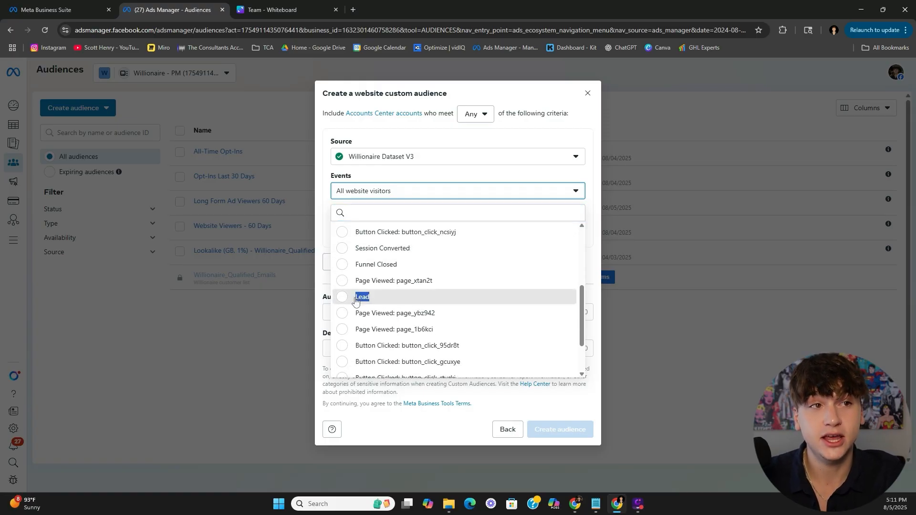
- Select Lead as the audience event and keep retention at 30 days
left_click(355, 299)
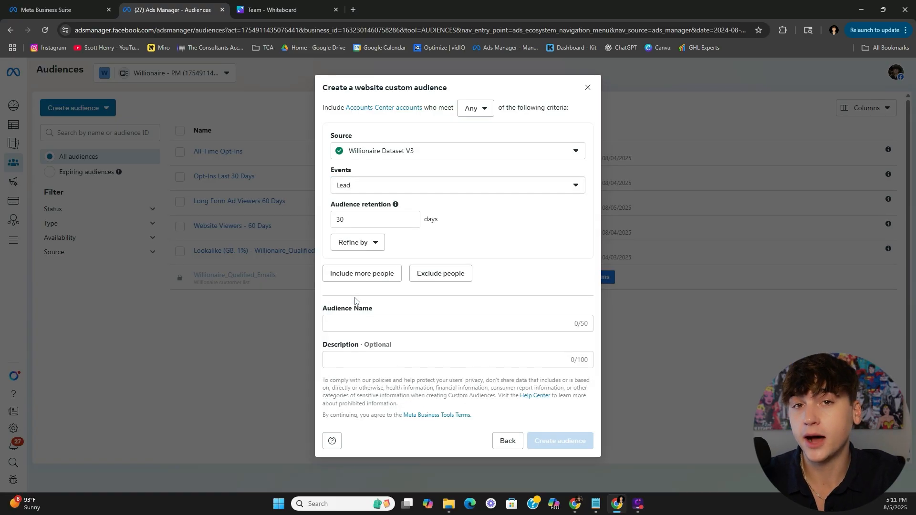
left_click(410, 191)
left_click(410, 191)
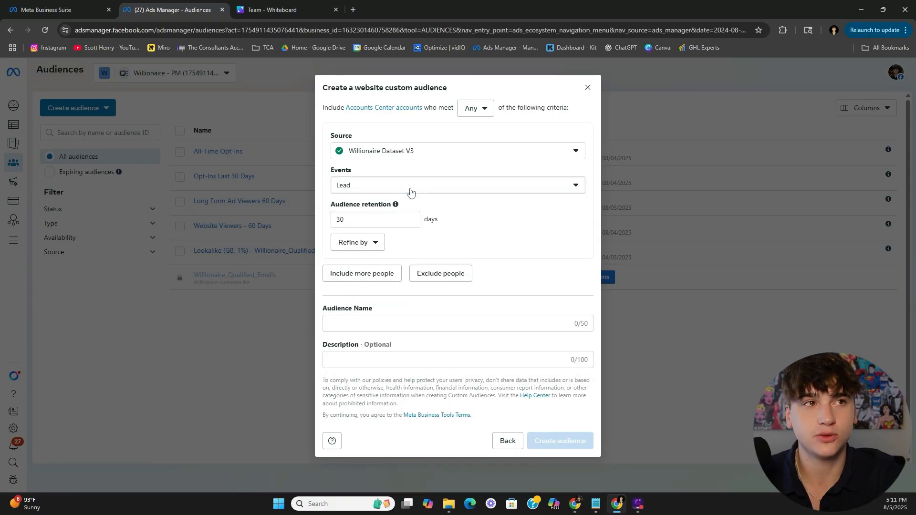
left_click(408, 190)
left_click(424, 182)
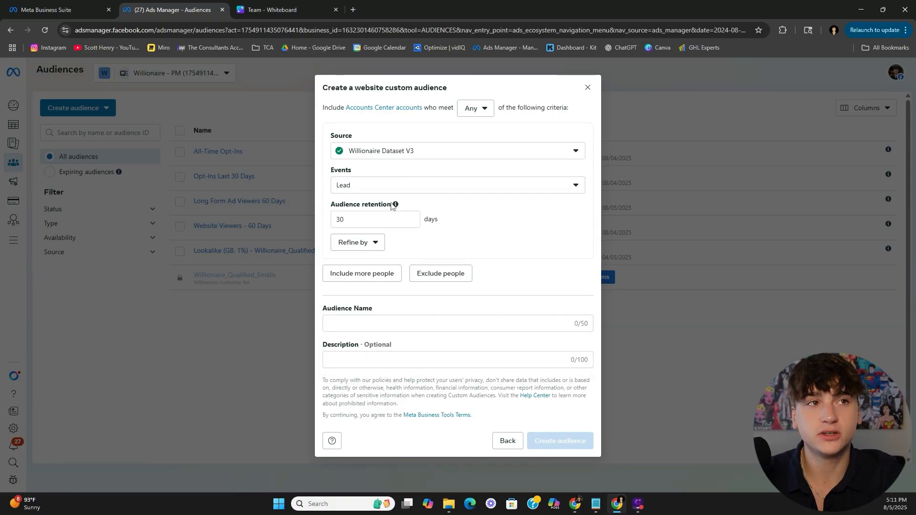
left_click(393, 219)
double_click(393, 219)
left_click(415, 232)
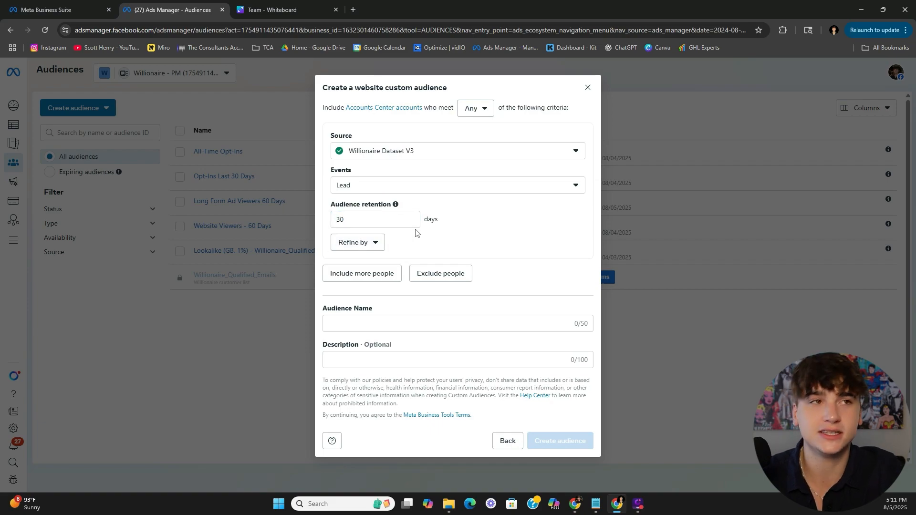
- Name the audience 'Opt In Retargeting Custom Audience'
left_click(458, 325)
type("Opt")
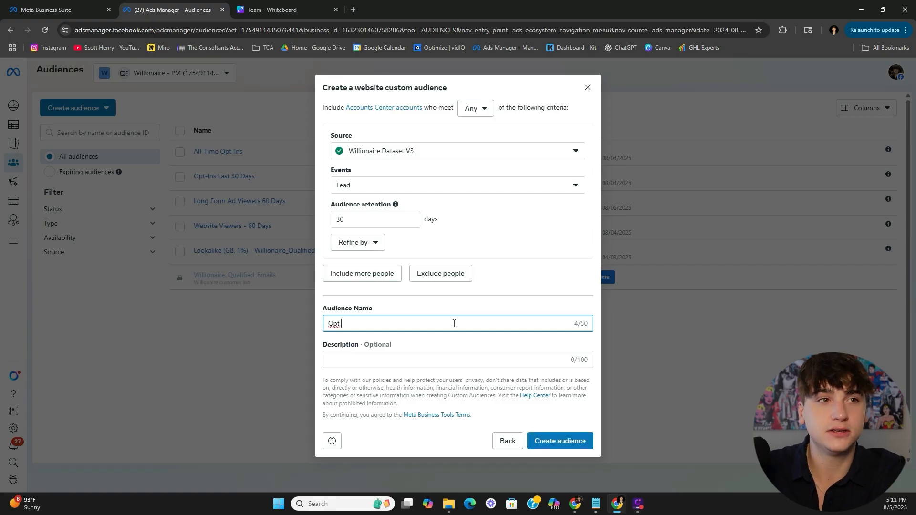
type("In Retargeting Custom Audience")
left_click(474, 309)
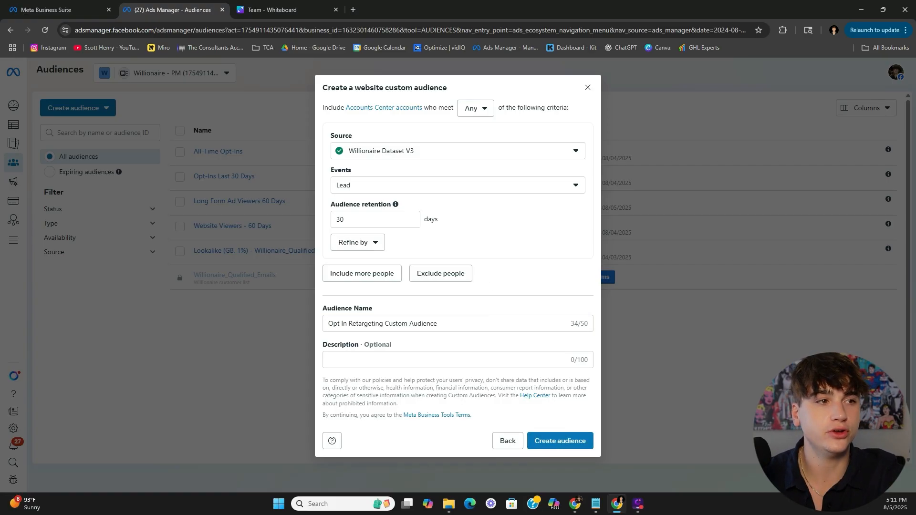
- Close the audience dialog, then edit the Retargeting Opt-Ins ad set of the 'Retargeting - Opt-Ins & Page Viewers' campaign
left_click(588, 87)
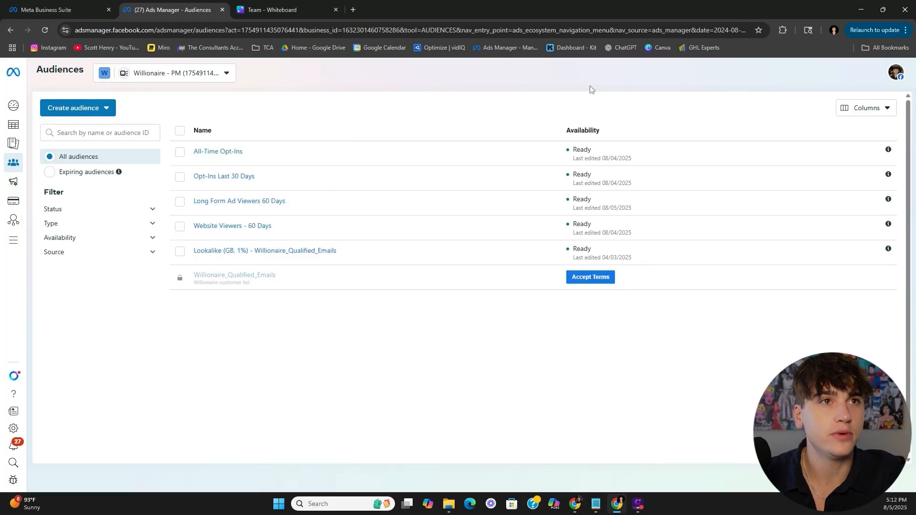
mouse_move(219, 153)
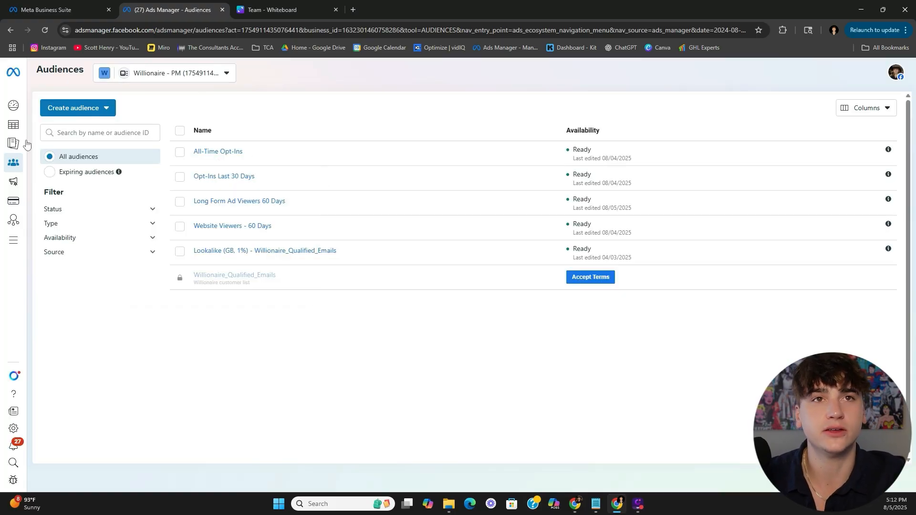
left_click(16, 126)
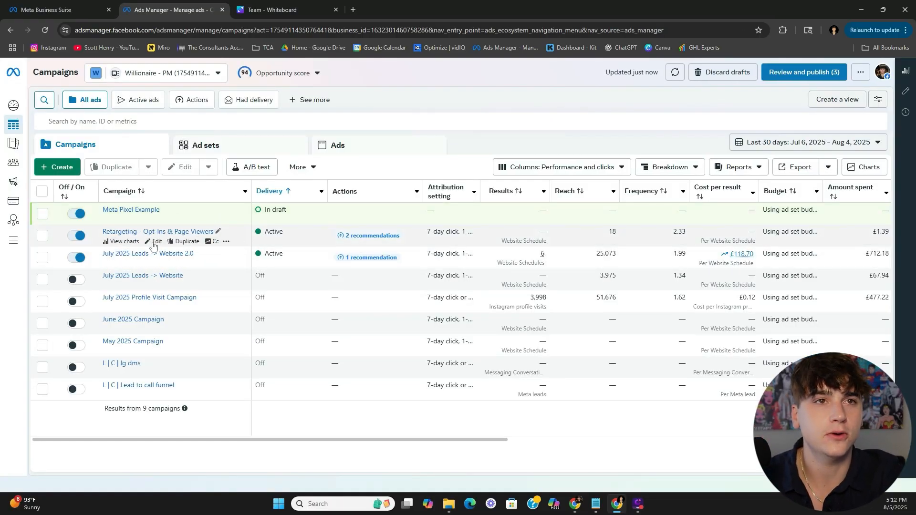
left_click(157, 241)
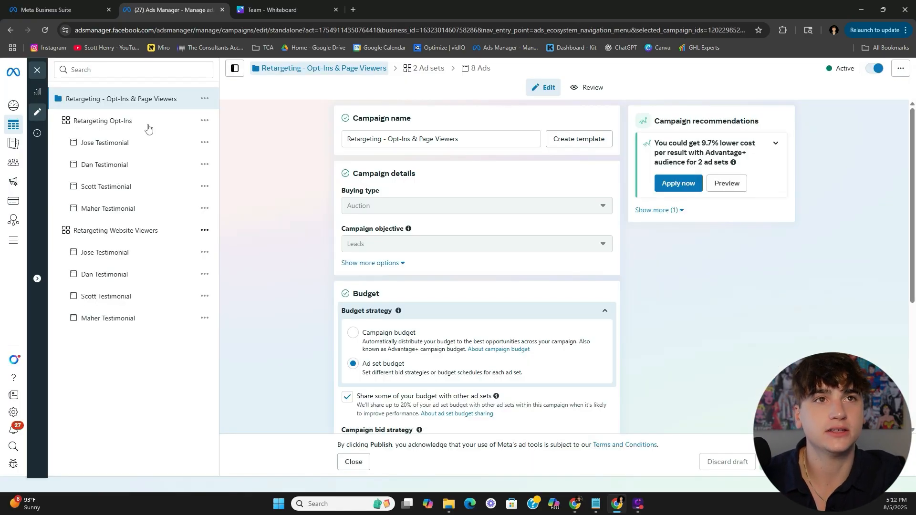
left_click(148, 125)
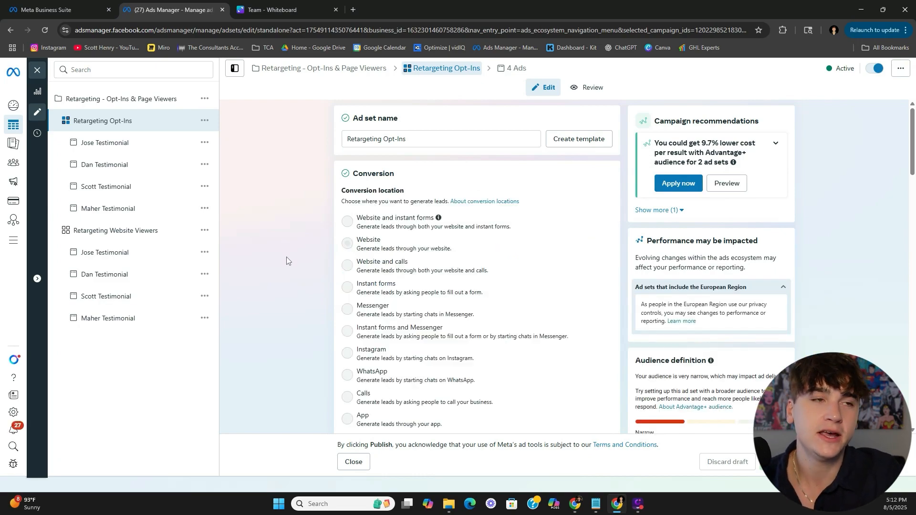
scroll(287, 256, "down", 6)
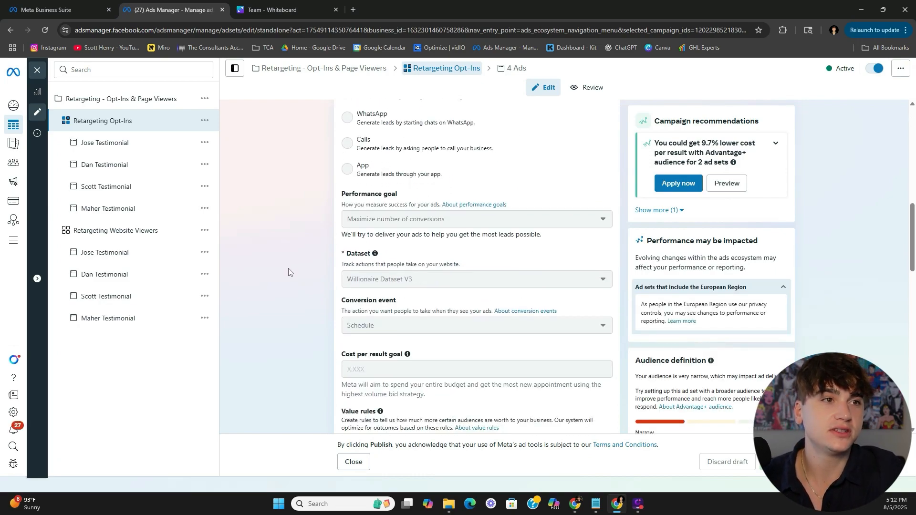
scroll(367, 265, "down", 3)
scroll(307, 330, "down", 5)
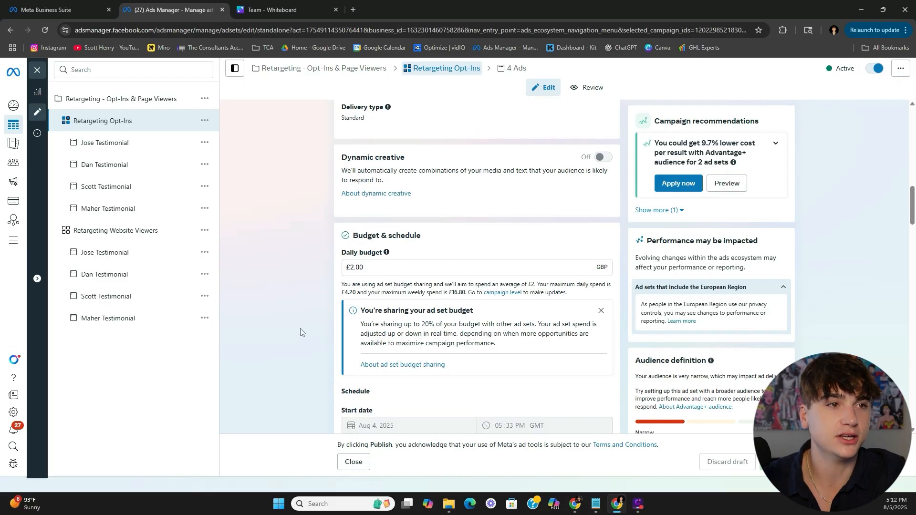
scroll(301, 333, "down", 10)
scroll(320, 311, "up", 8)
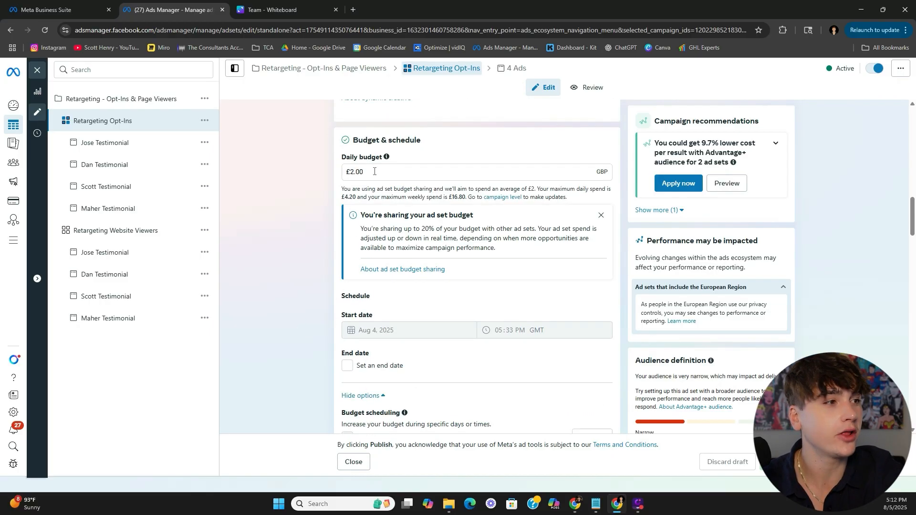
scroll(572, 391, "down", 9)
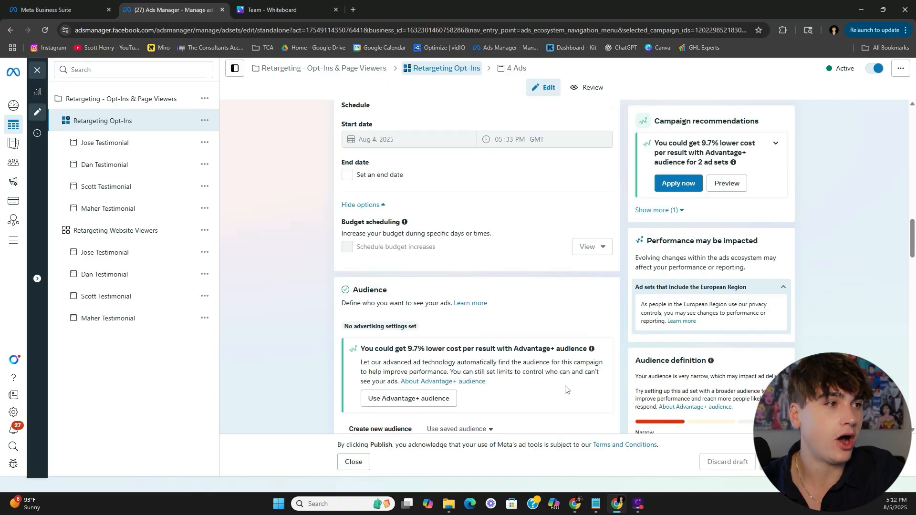
scroll(596, 382, "down", 15)
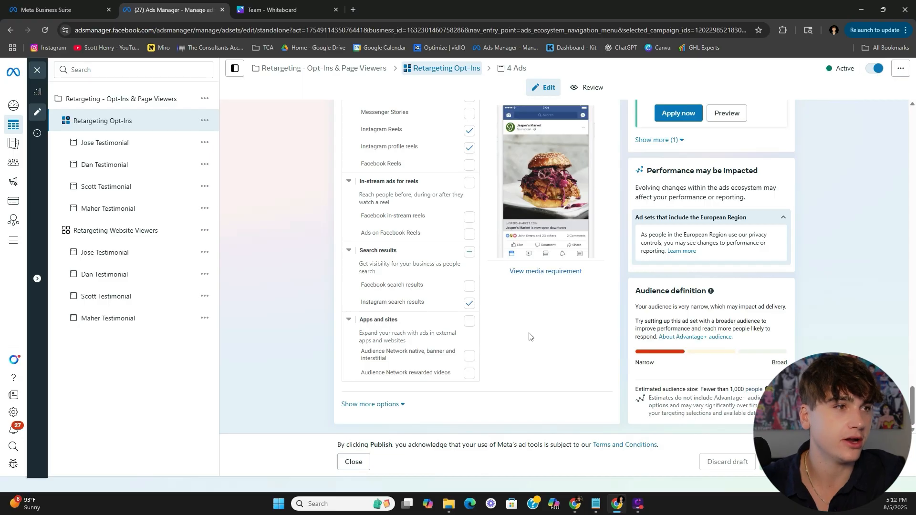
scroll(525, 336, "up", 10)
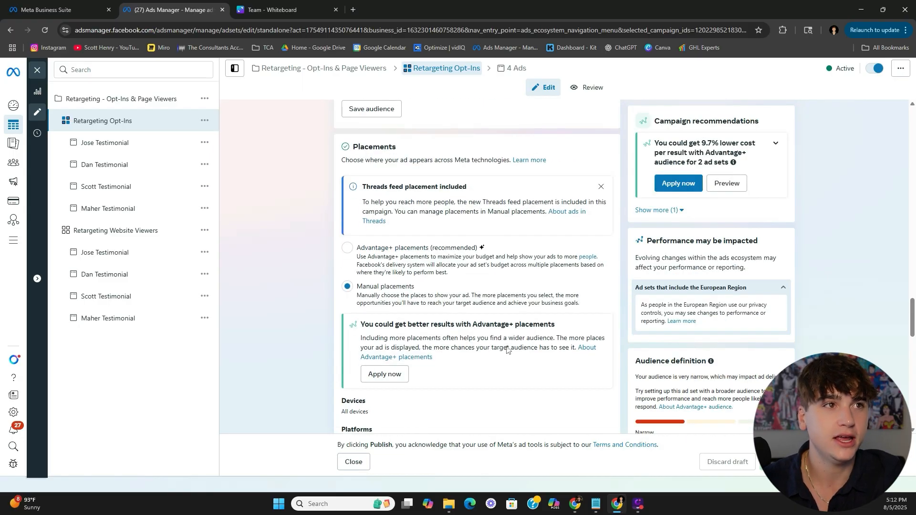
scroll(509, 348, "up", 10)
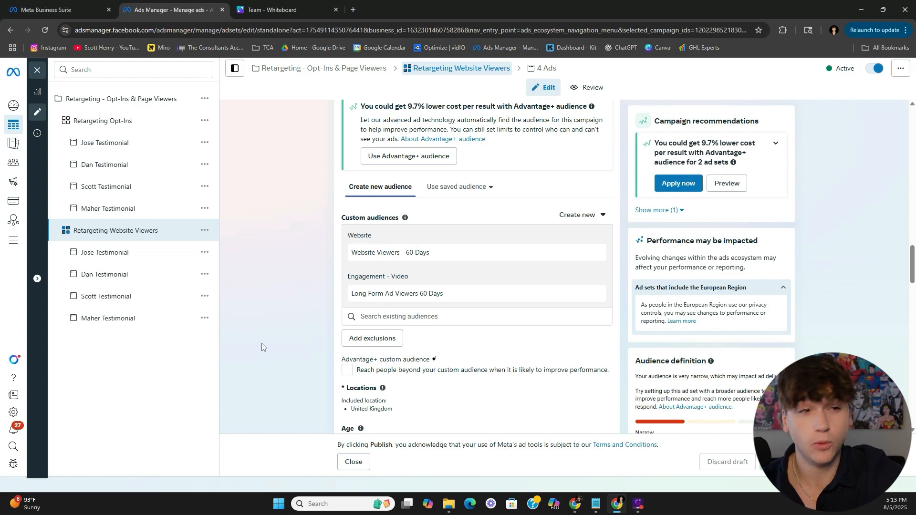
- Scroll through the Retargeting Website Viewers ad set's audiences and £4.00 daily budget settings
scroll(263, 351, "down", 2)
scroll(267, 353, "up", 1)
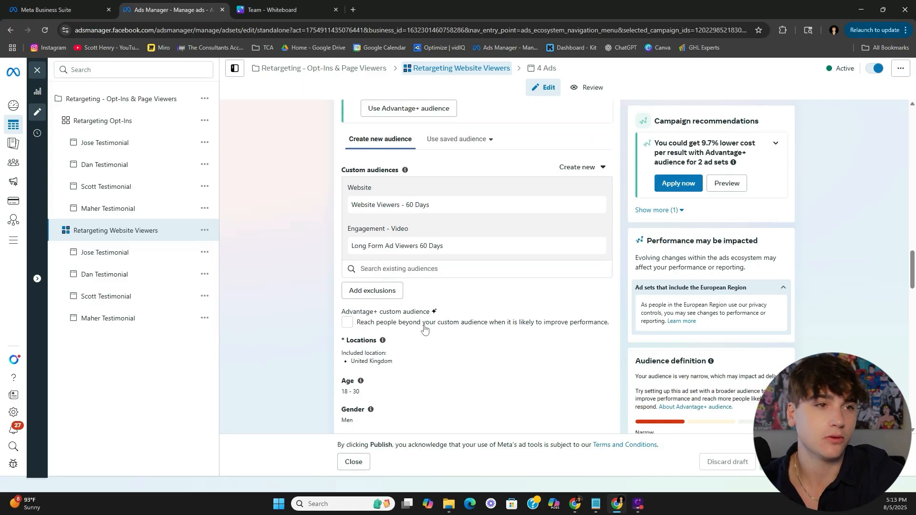
scroll(425, 328, "up", 14)
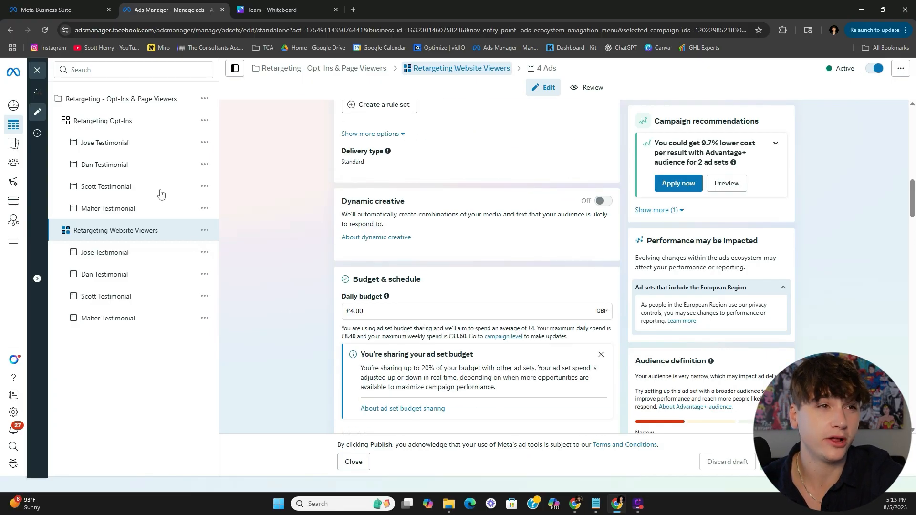